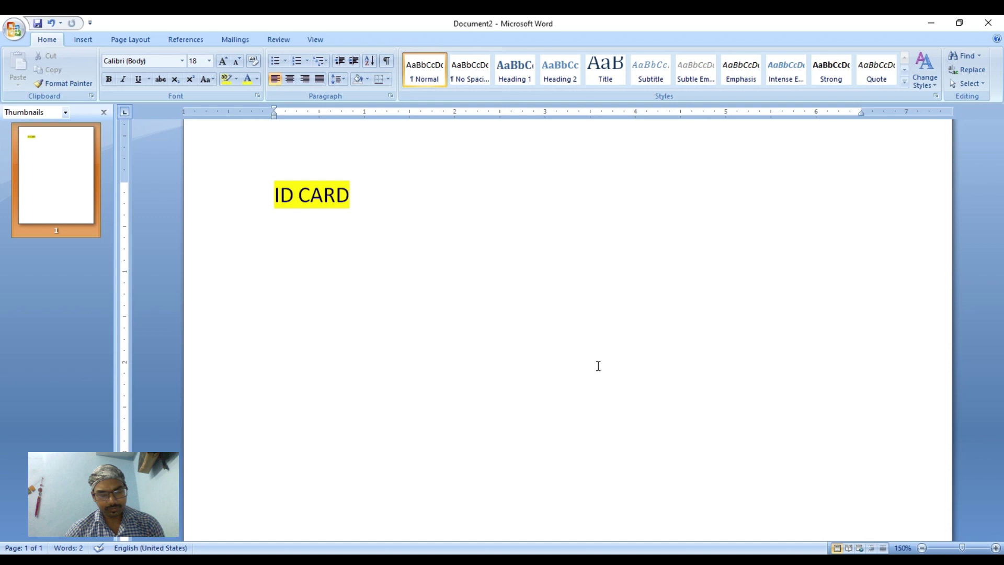
Add an empty line below the yellow-highlighted ID CARD heading, ready for inserting content.
{"action": "left_click", "coordinate": [357, 192]}
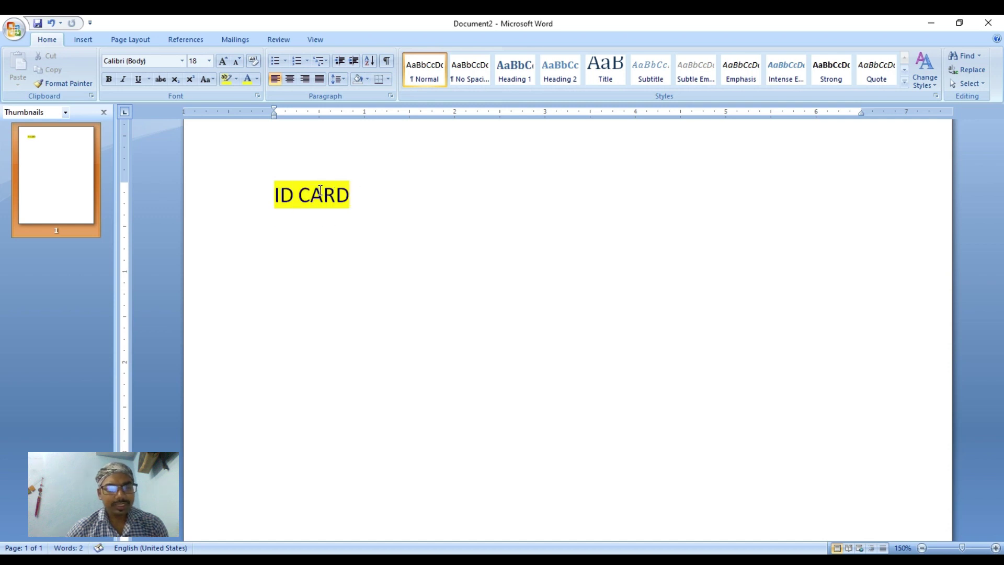
{"action": "key", "text": "Return"}
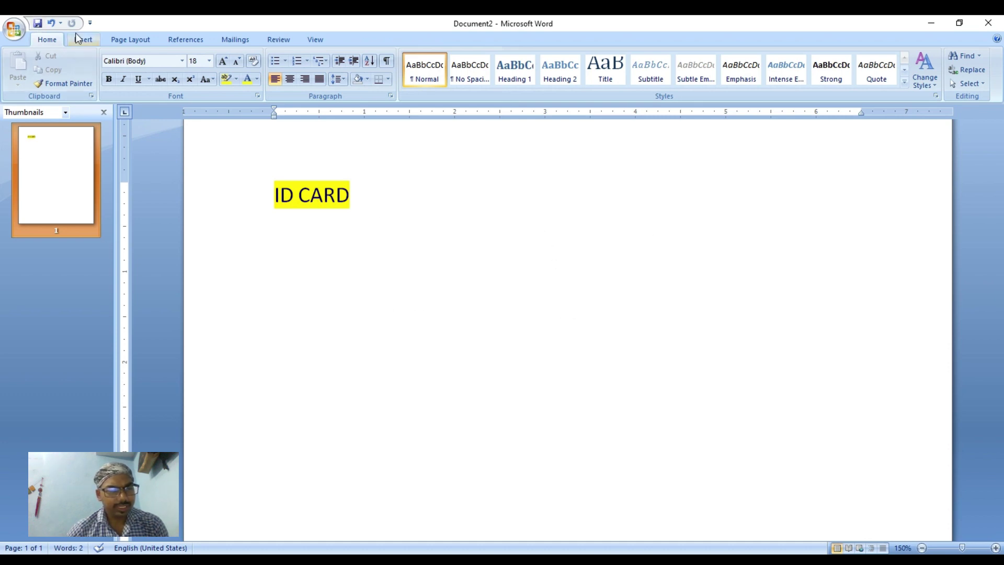
{"action": "left_click", "coordinate": [81, 39]}
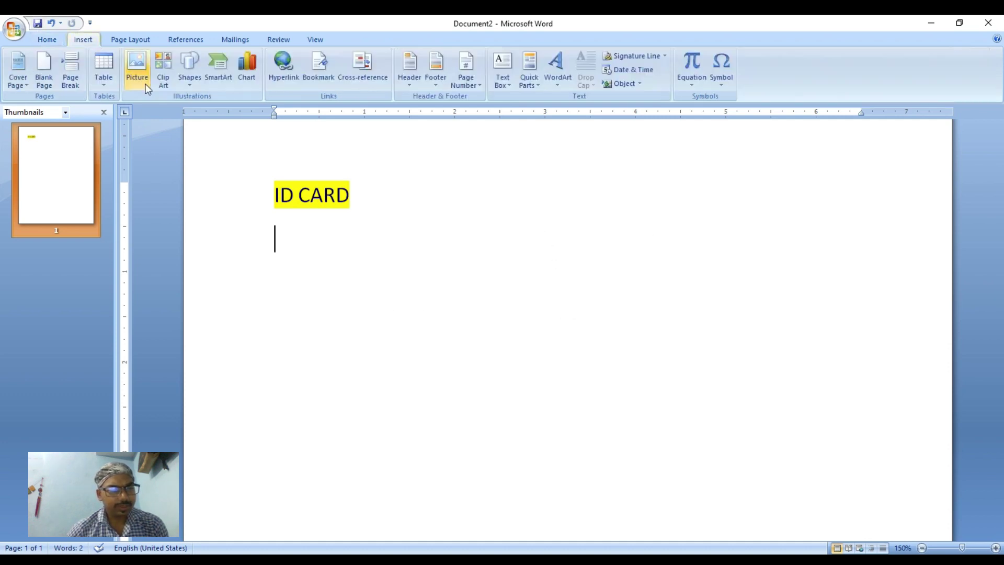
Draw a rectangle about 1.7" by 2.82" below the heading as the card outline.
{"action": "left_click", "coordinate": [186, 80]}
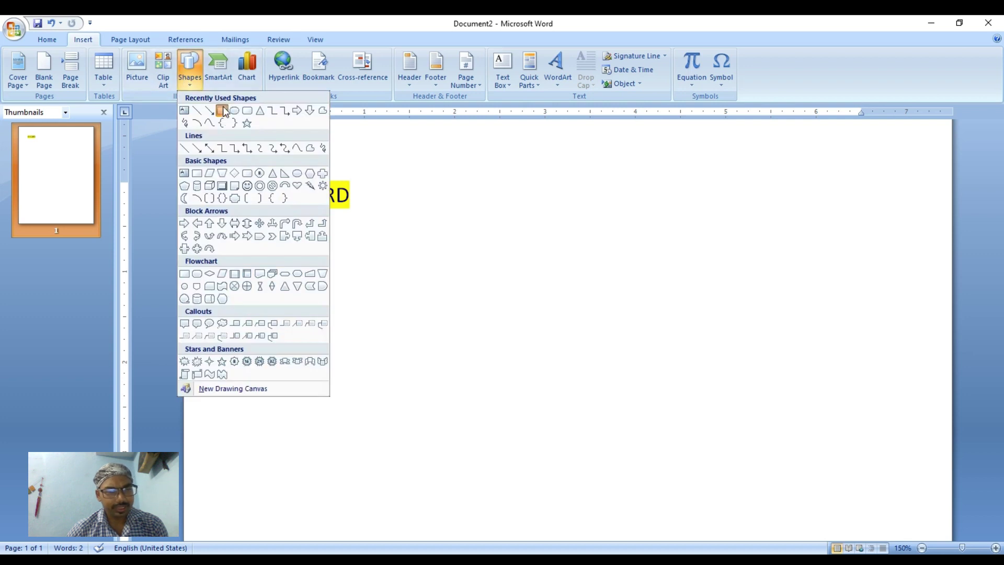
{"action": "left_click", "coordinate": [222, 107]}
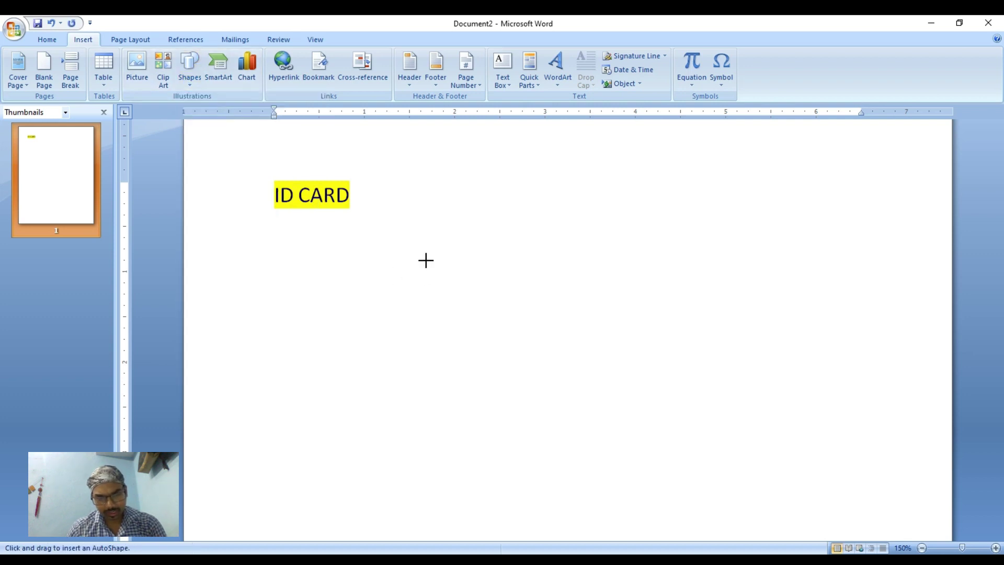
{"action": "left_click_drag", "start_coordinate": [426, 260], "coordinate": [675, 411]}
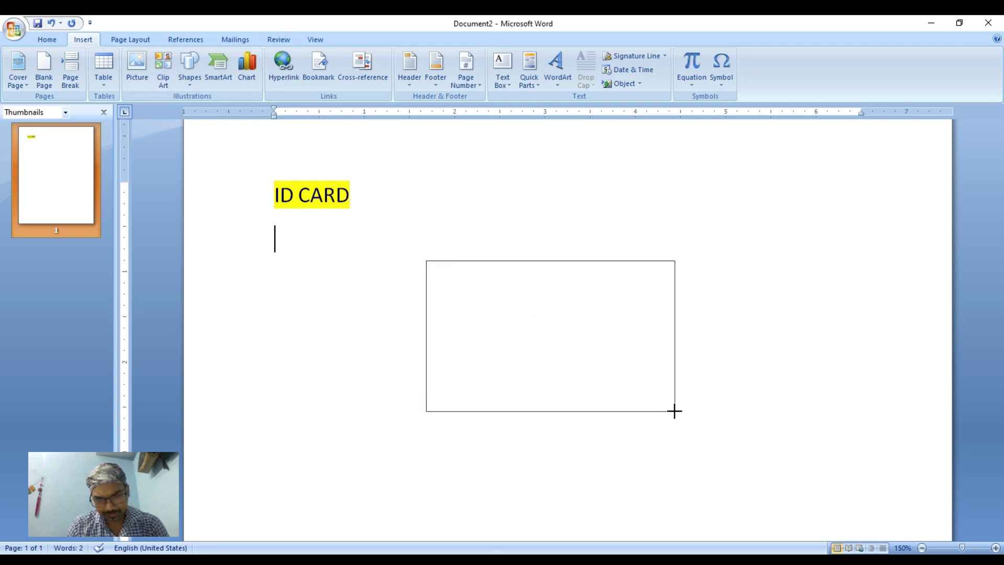
{"action": "left_click_drag", "start_coordinate": [674, 411], "coordinate": [681, 414]}
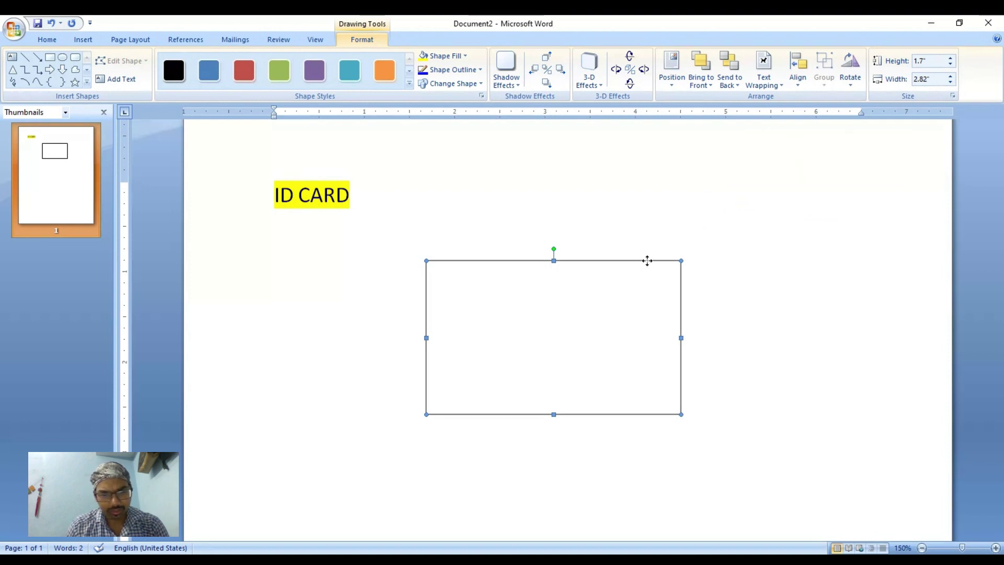
Set the rectangle's outline to the 6 pt double-line compound style.
{"action": "left_click", "coordinate": [471, 70]}
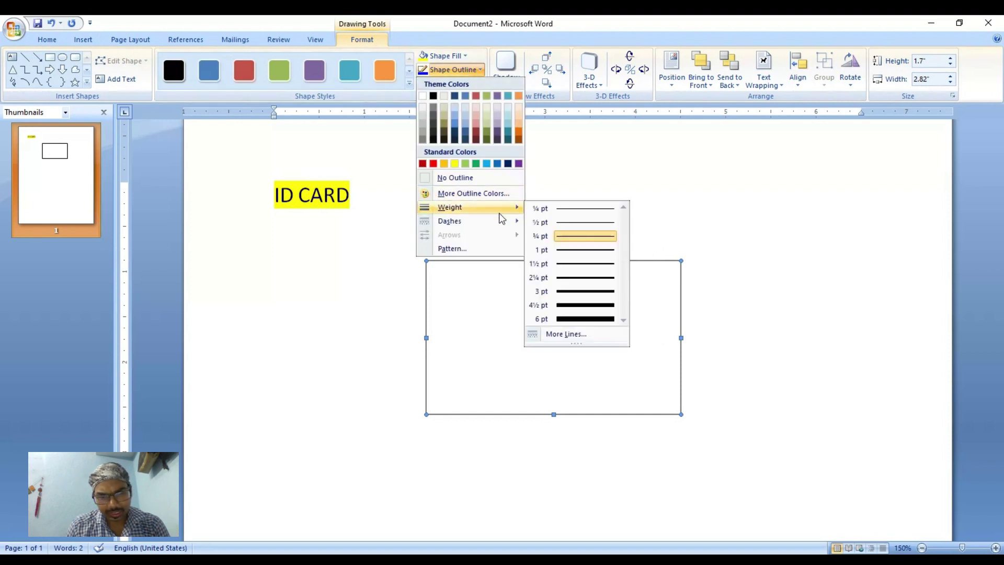
{"action": "mouse_move", "coordinate": [463, 207]}
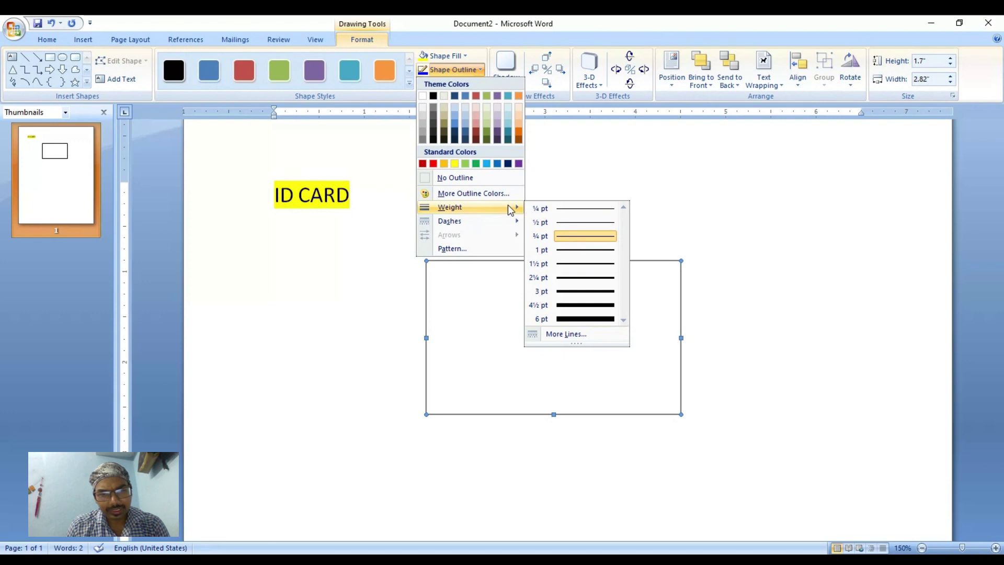
{"action": "left_click", "coordinate": [585, 334]}
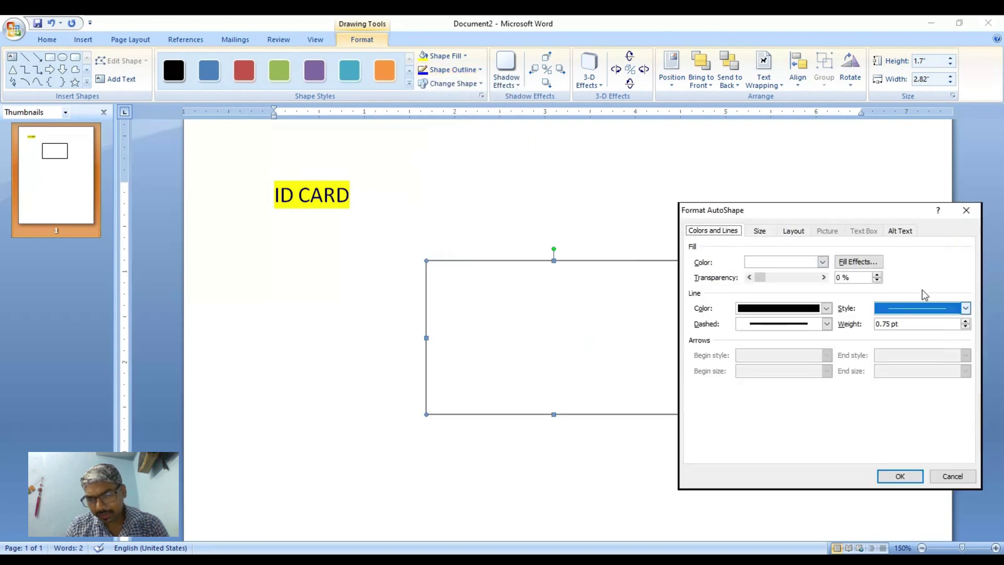
{"action": "left_click", "coordinate": [966, 309]}
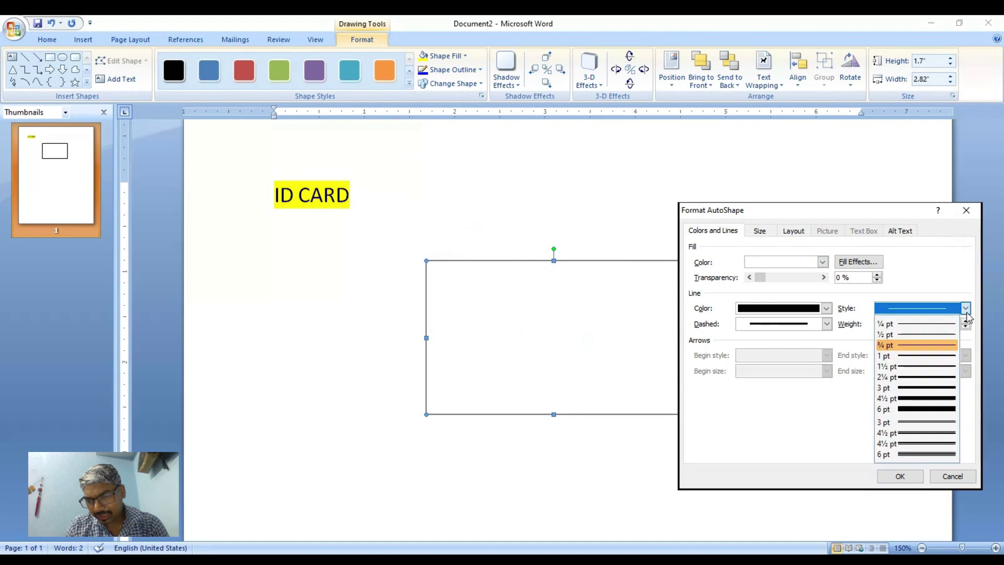
{"action": "left_click", "coordinate": [947, 453]}
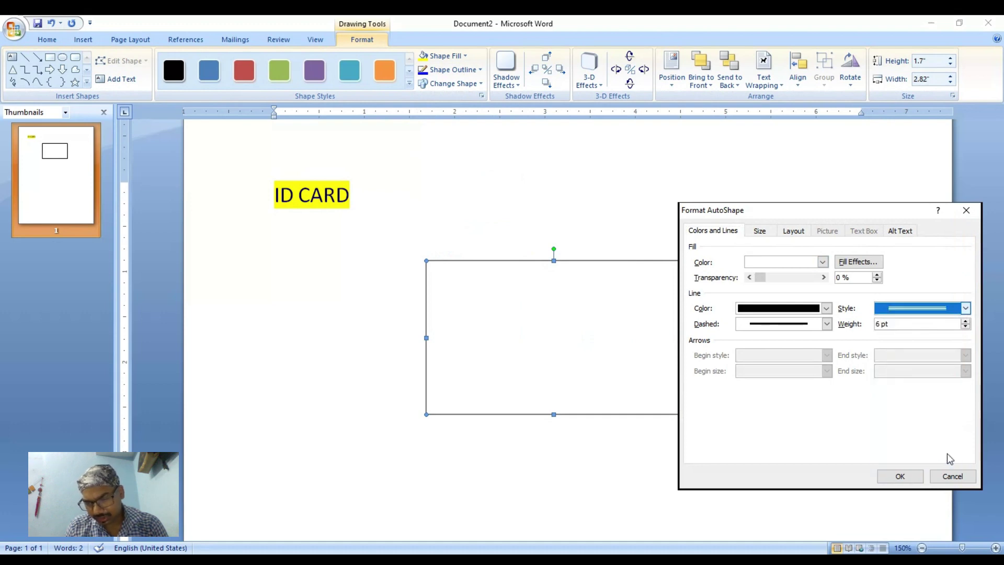
{"action": "left_click", "coordinate": [890, 477]}
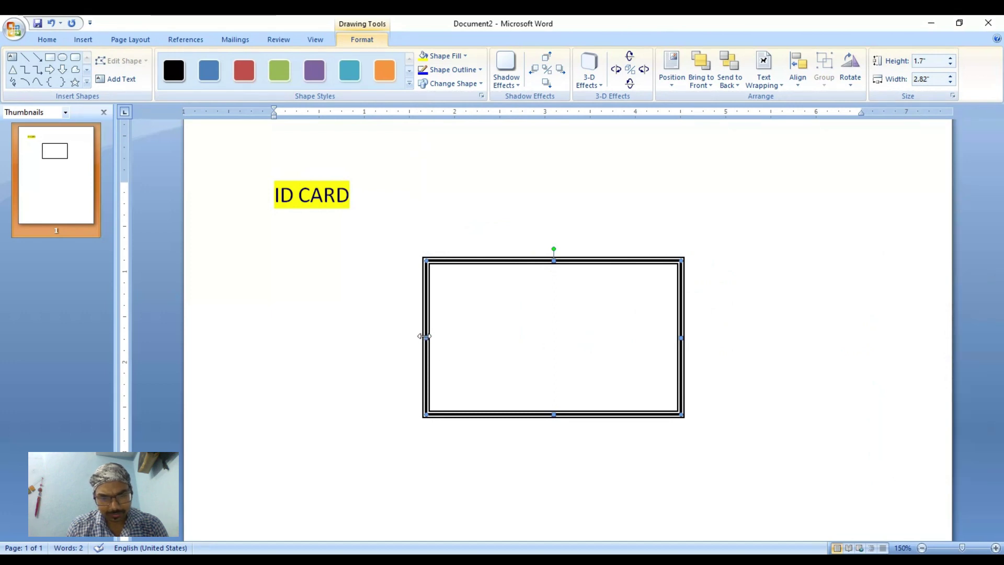
Resize the card rectangle to 3.33" wide by 1.83" tall using its left, right and bottom edges.
{"action": "left_click_drag", "start_coordinate": [424, 336], "coordinate": [402, 336]}
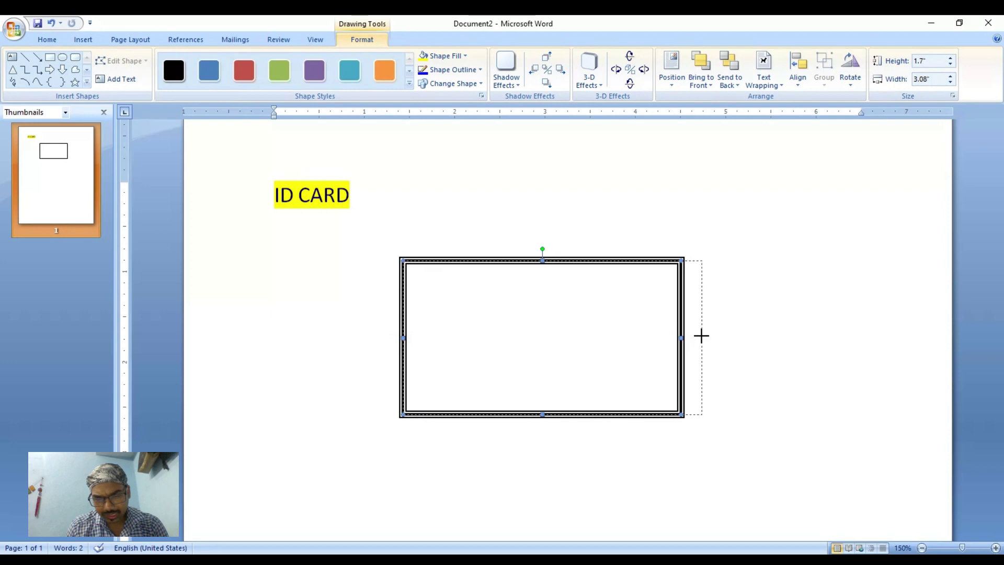
{"action": "left_click_drag", "start_coordinate": [701, 336], "coordinate": [704, 336]}
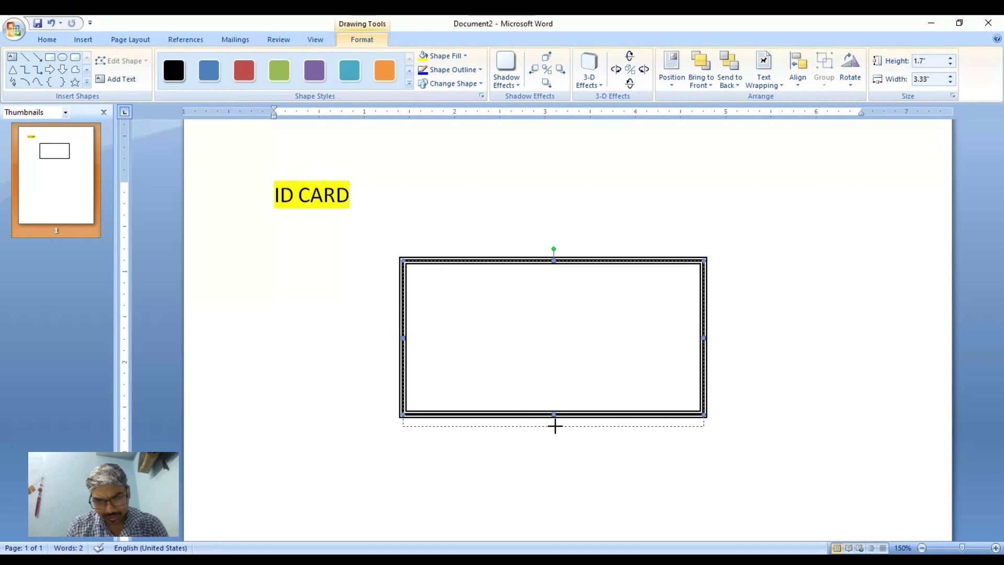
{"action": "left_click_drag", "start_coordinate": [553, 416], "coordinate": [553, 426]}
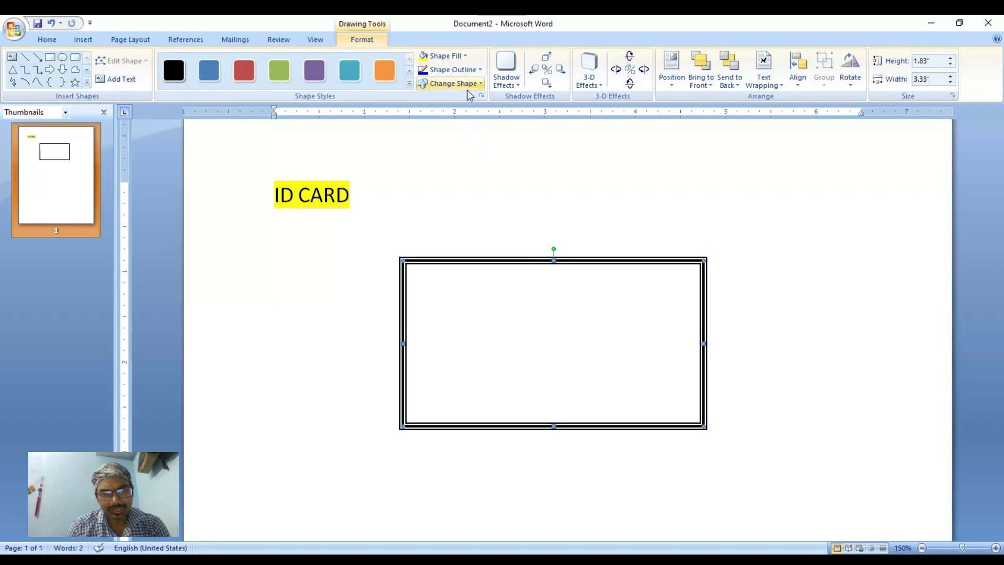
Fill the card rectangle with the picture royal logo (1) from D:\d drive\Recoverit\D\DCA.
{"action": "left_click", "coordinate": [466, 55]}
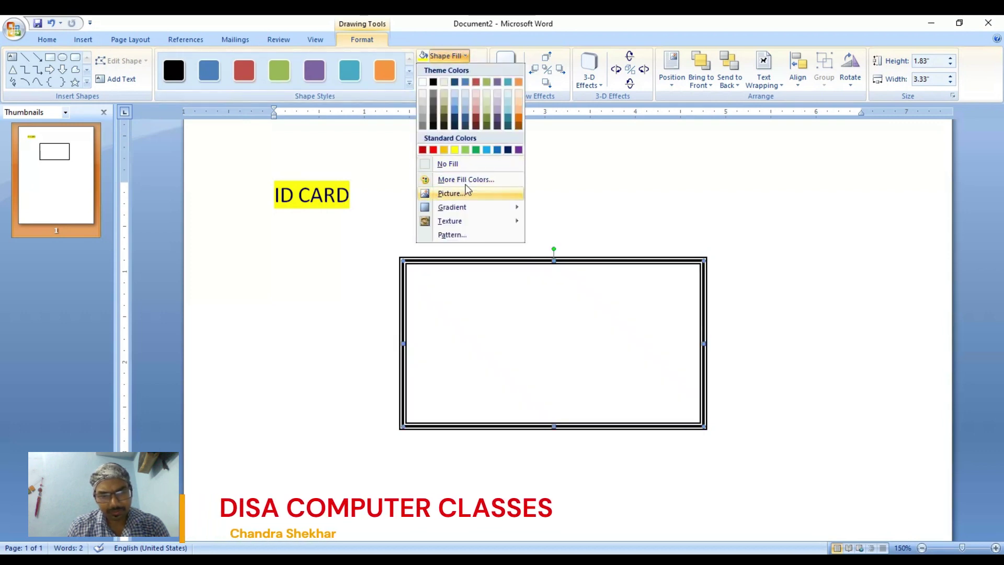
{"action": "left_click", "coordinate": [465, 189]}
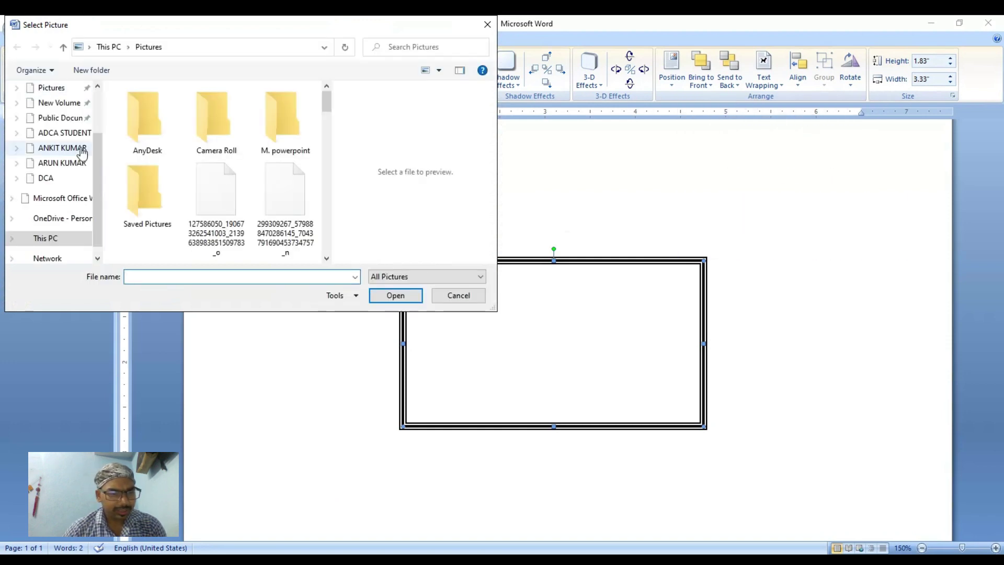
{"action": "left_click", "coordinate": [97, 258]}
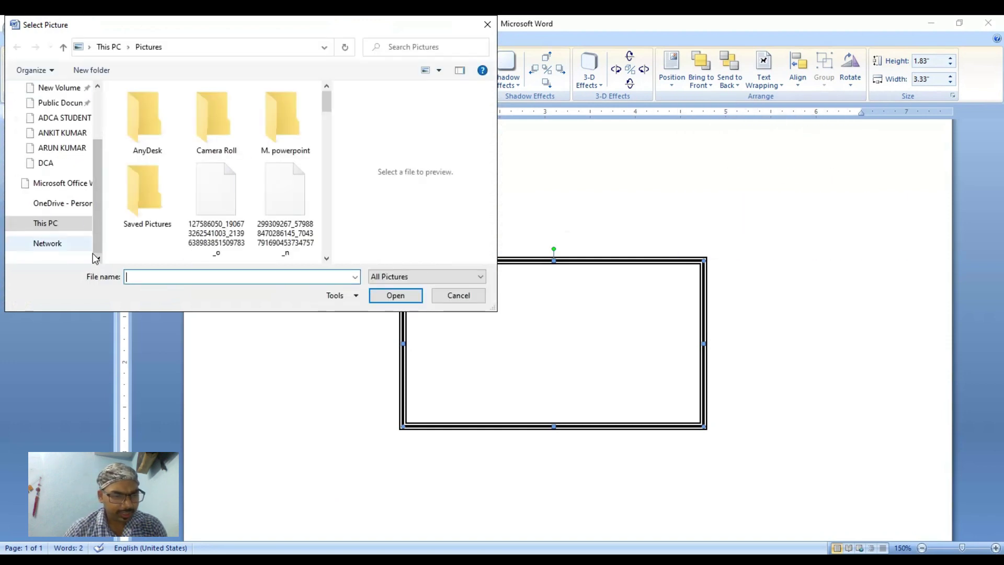
{"action": "left_click", "coordinate": [52, 231]}
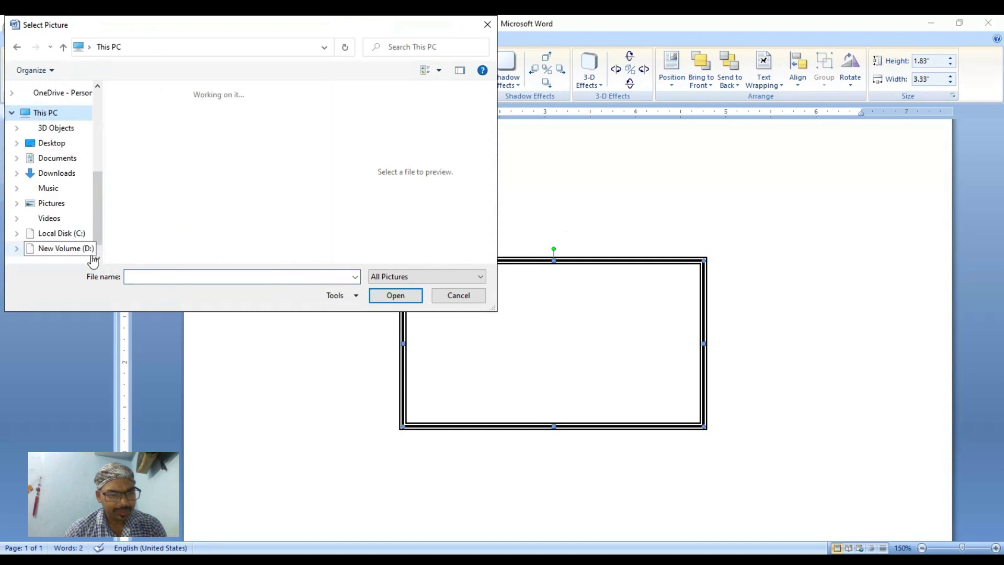
{"action": "left_click", "coordinate": [70, 250]}
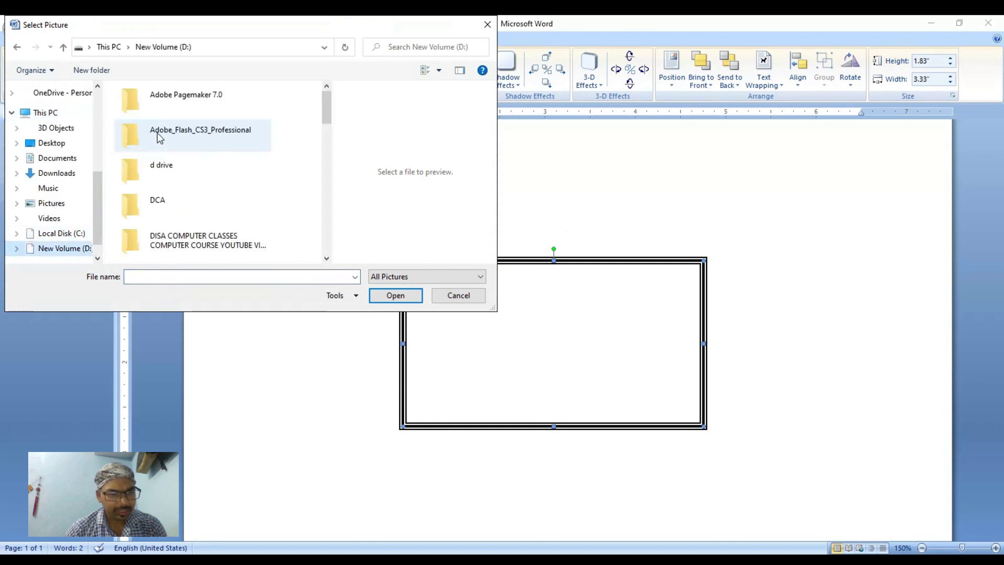
{"action": "double_click", "coordinate": [182, 161]}
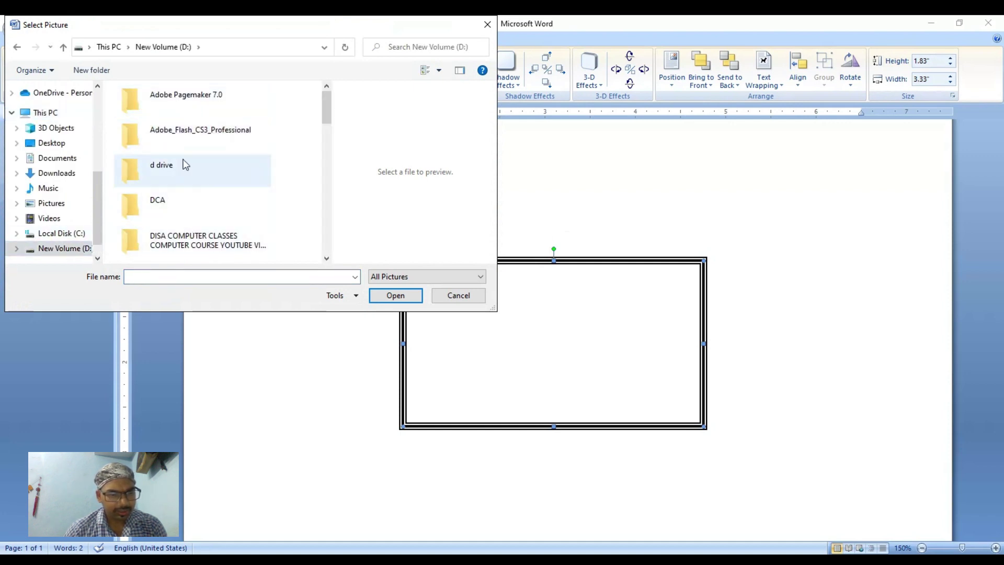
{"action": "double_click", "coordinate": [160, 106]}
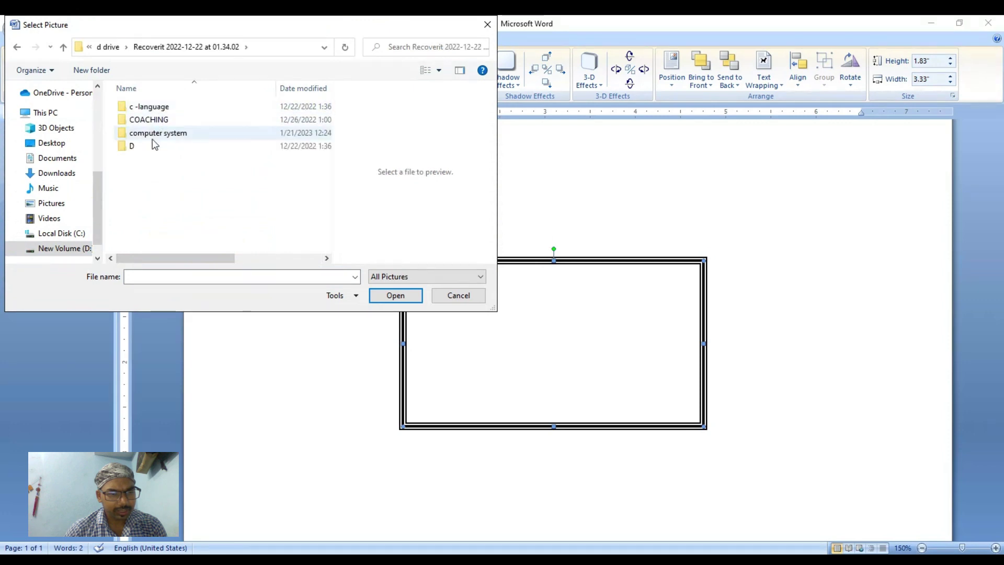
{"action": "double_click", "coordinate": [152, 152]}
{"action": "double_click", "coordinate": [140, 112]}
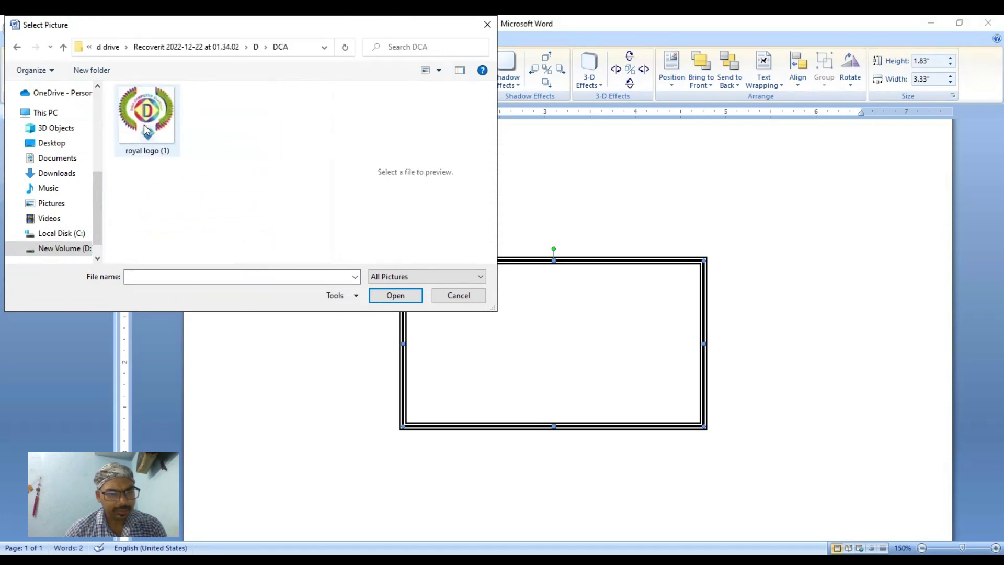
{"action": "left_click", "coordinate": [143, 124]}
{"action": "left_click", "coordinate": [379, 296]}
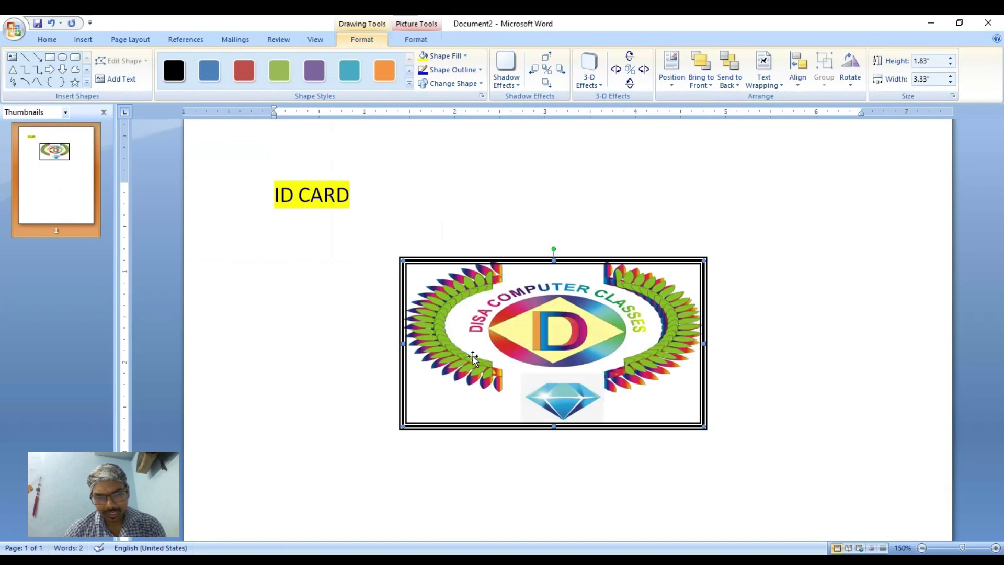
Replace the logo fill with a pale one-colour gradient at 80% to 40% transparency, then deselect.
{"action": "left_click", "coordinate": [541, 307]}
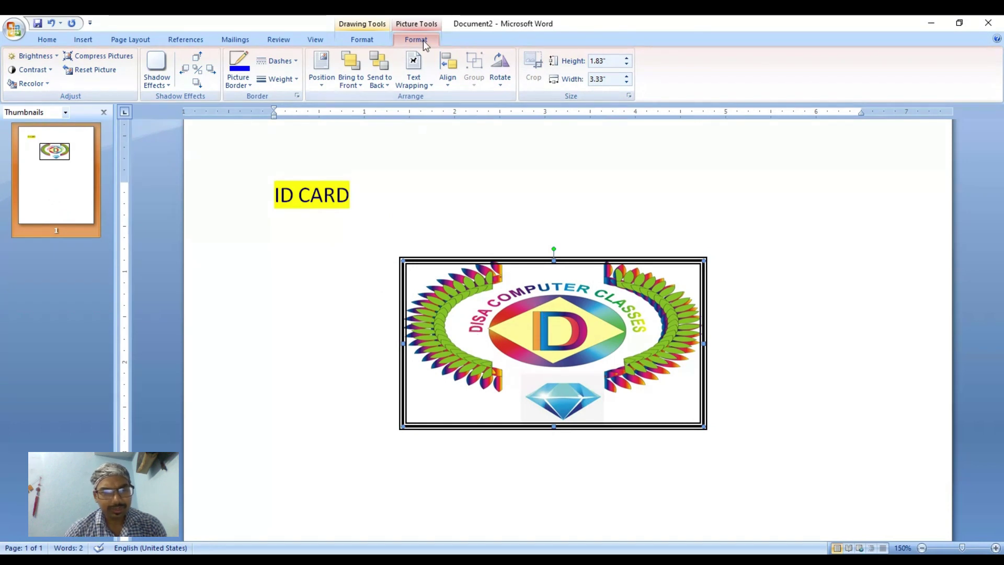
{"action": "left_click", "coordinate": [369, 40]}
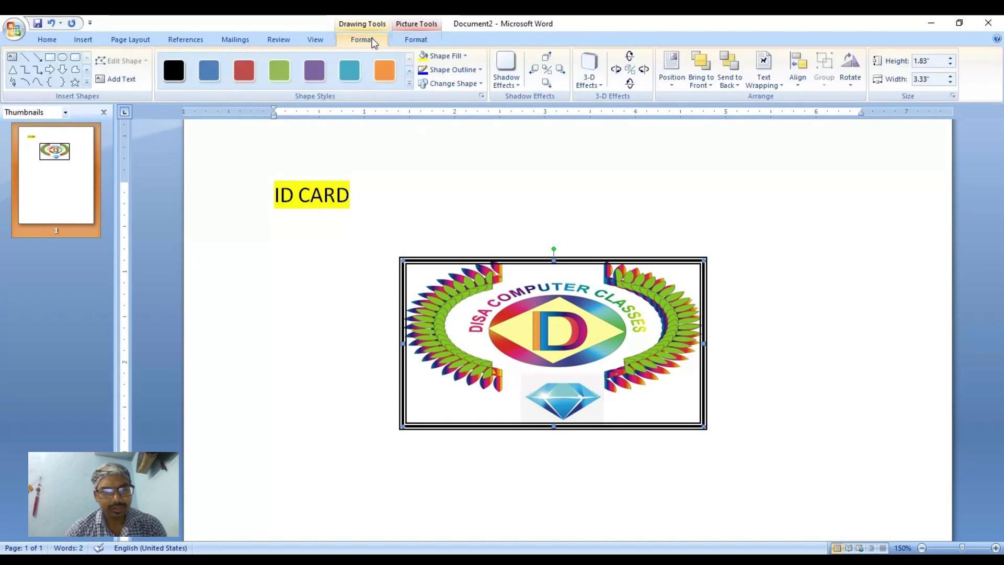
{"action": "left_click", "coordinate": [464, 57]}
{"action": "mouse_move", "coordinate": [462, 207]}
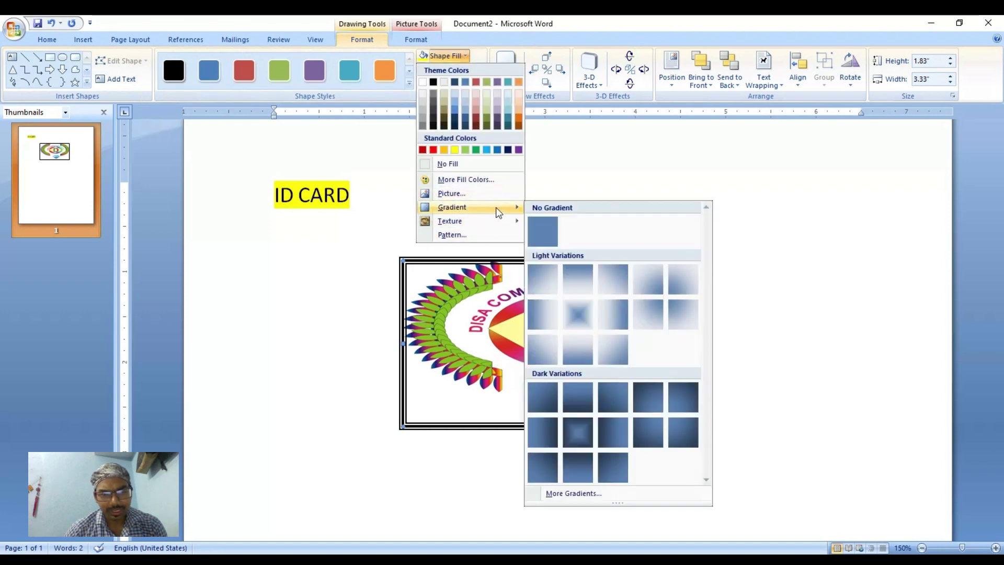
{"action": "left_click", "coordinate": [574, 492]}
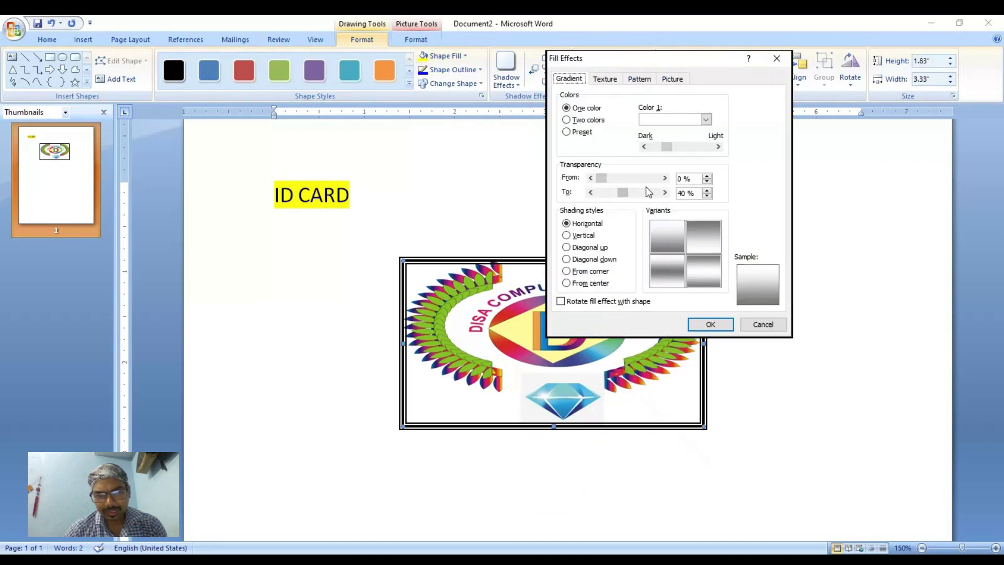
{"action": "left_click", "coordinate": [647, 177]}
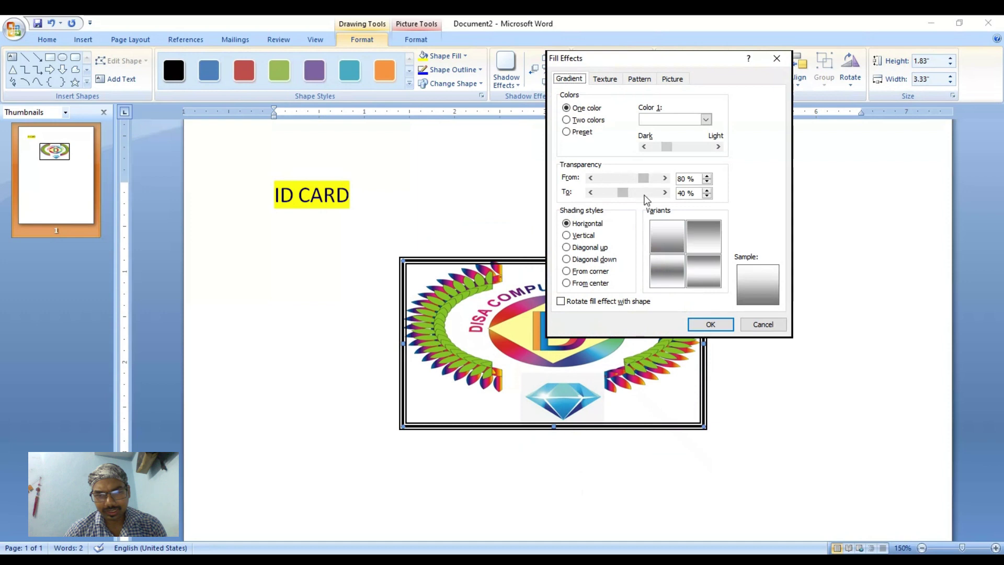
{"action": "left_click", "coordinate": [644, 192]}
{"action": "left_click", "coordinate": [710, 324]}
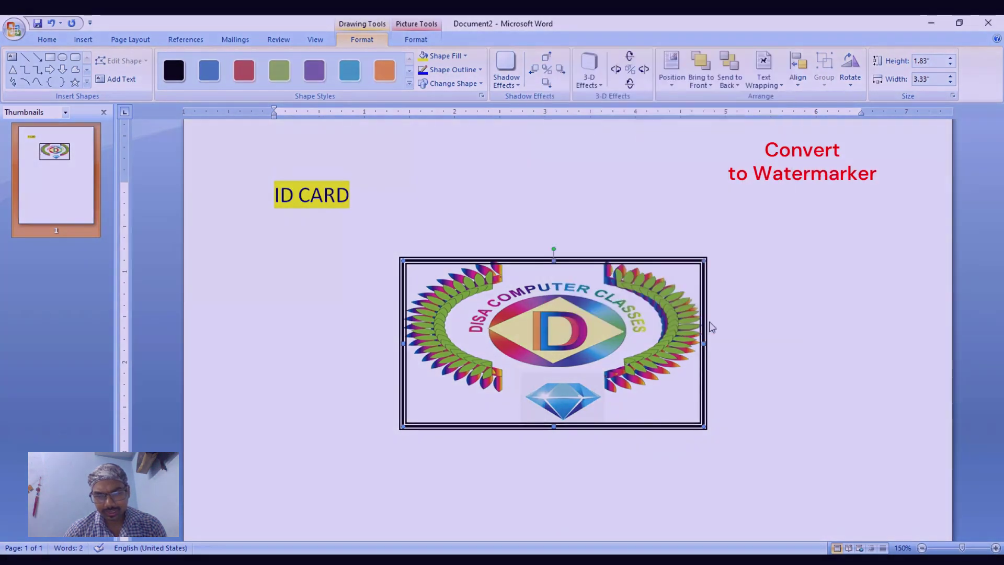
{"action": "left_click", "coordinate": [681, 316]}
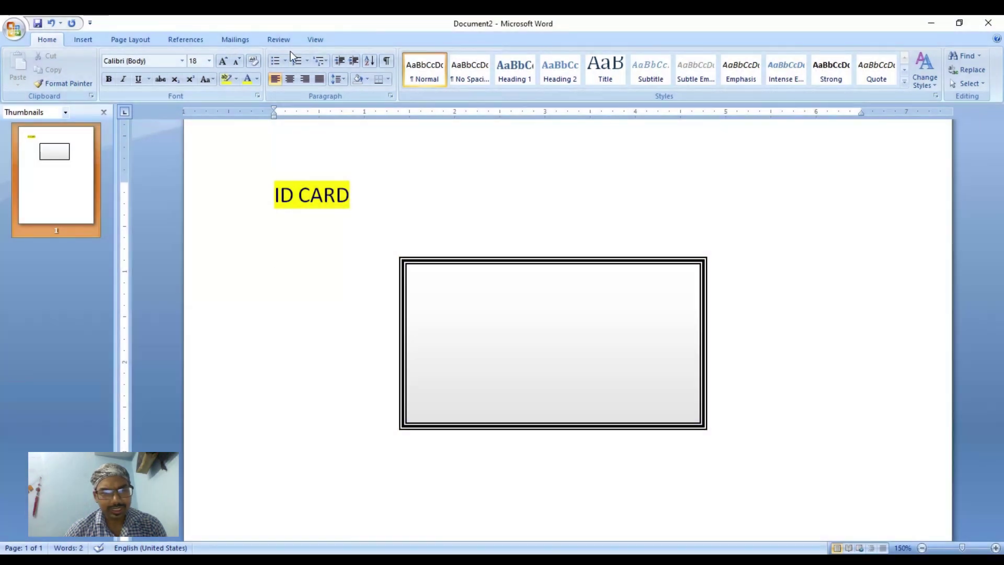
Refill the frame with royal logo (1) as a faded watermark and stretch it to 1.94" tall.
{"action": "left_click", "coordinate": [455, 305]}
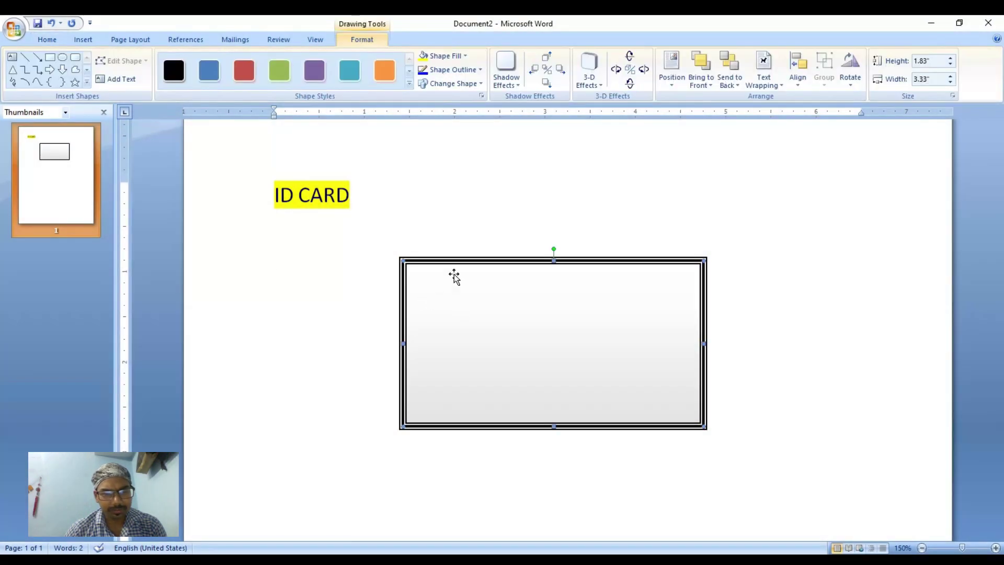
{"action": "left_click", "coordinate": [456, 55]}
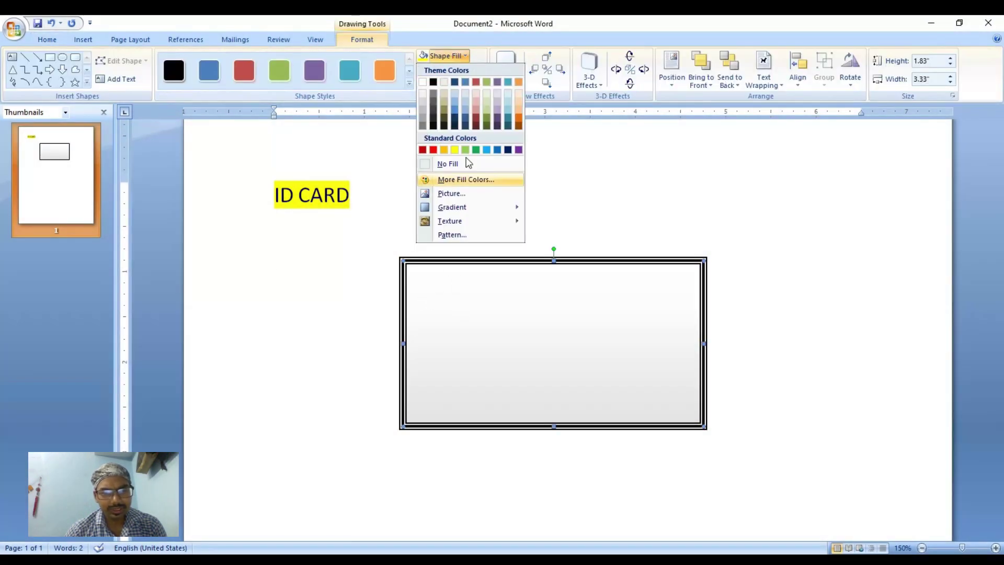
{"action": "left_click", "coordinate": [470, 192]}
{"action": "left_click", "coordinate": [146, 114]}
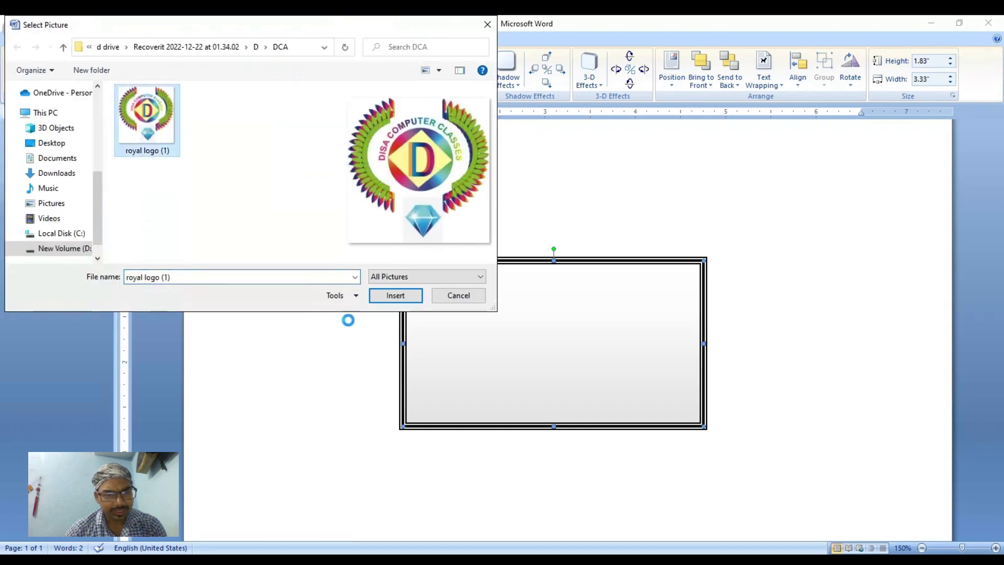
{"action": "left_click", "coordinate": [387, 297]}
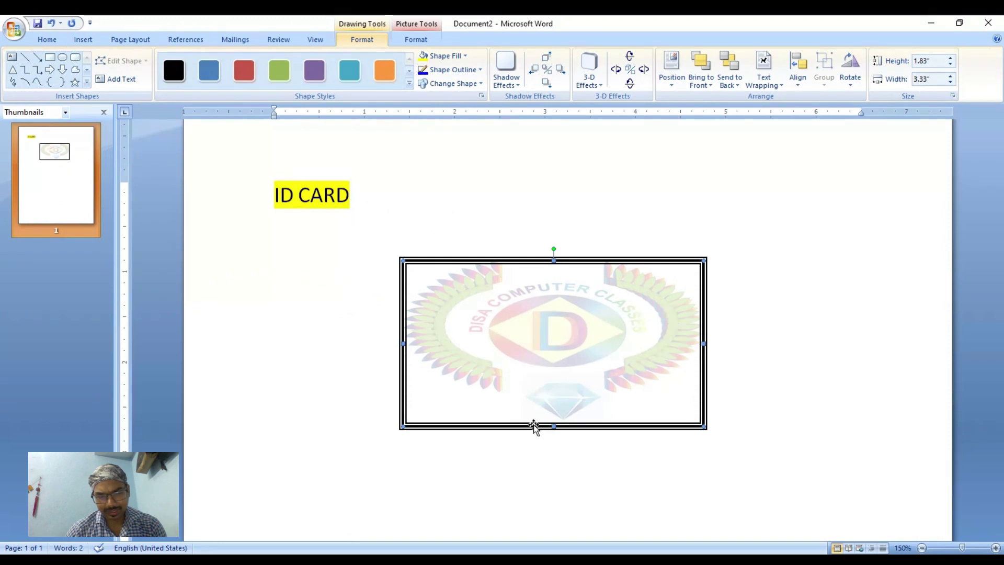
{"action": "left_click_drag", "start_coordinate": [551, 426], "coordinate": [551, 435]}
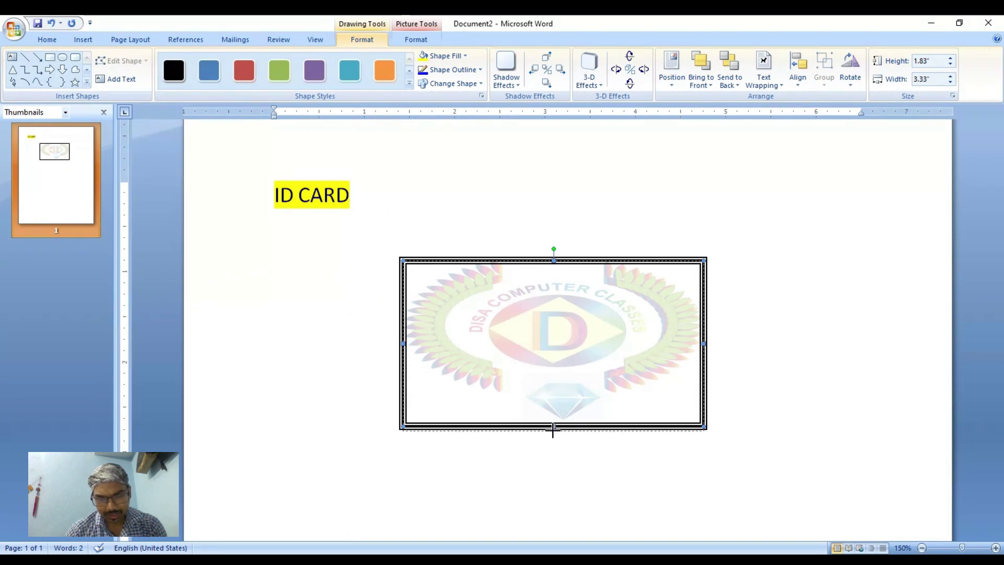
Draw a header rectangle across the card top, fitted inside the border at 3.24" by 0.51".
{"action": "left_click", "coordinate": [467, 56]}
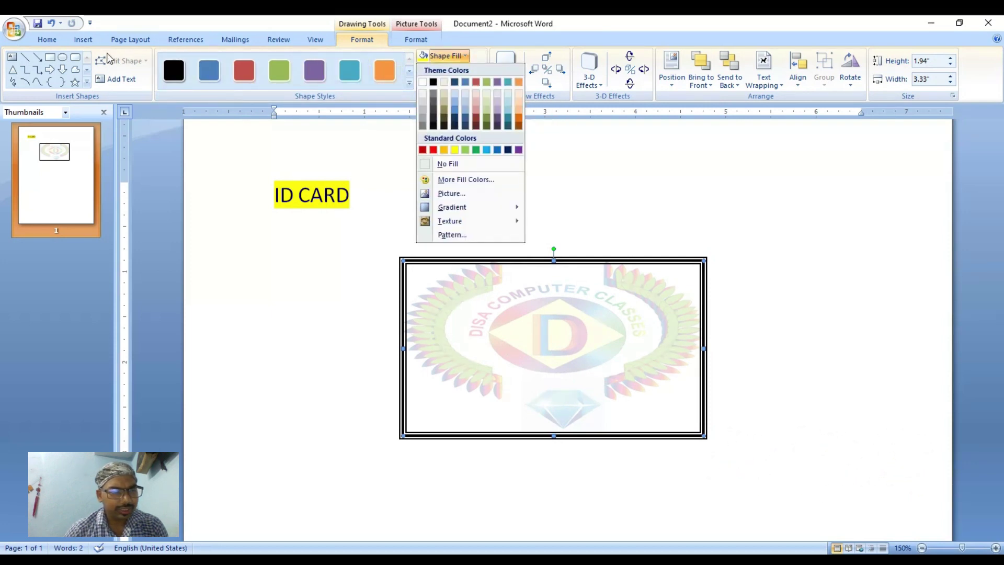
{"action": "left_click", "coordinate": [50, 57]}
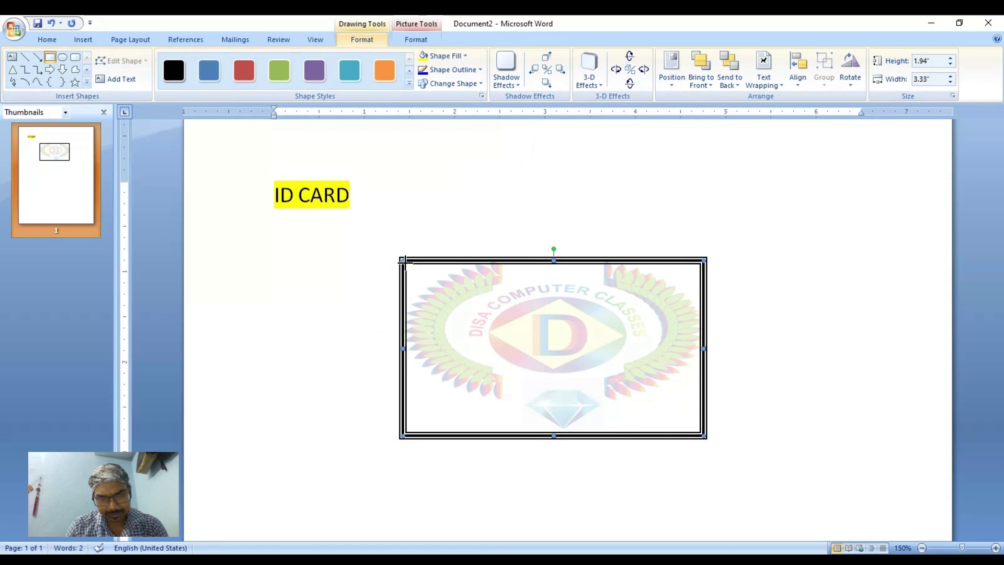
{"action": "mouse_move", "coordinate": [404, 260]}
{"action": "left_mouse_down"}
{"action": "mouse_move", "coordinate": [523, 290]}
{"action": "mouse_move", "coordinate": [702, 306]}
{"action": "left_mouse_up"}
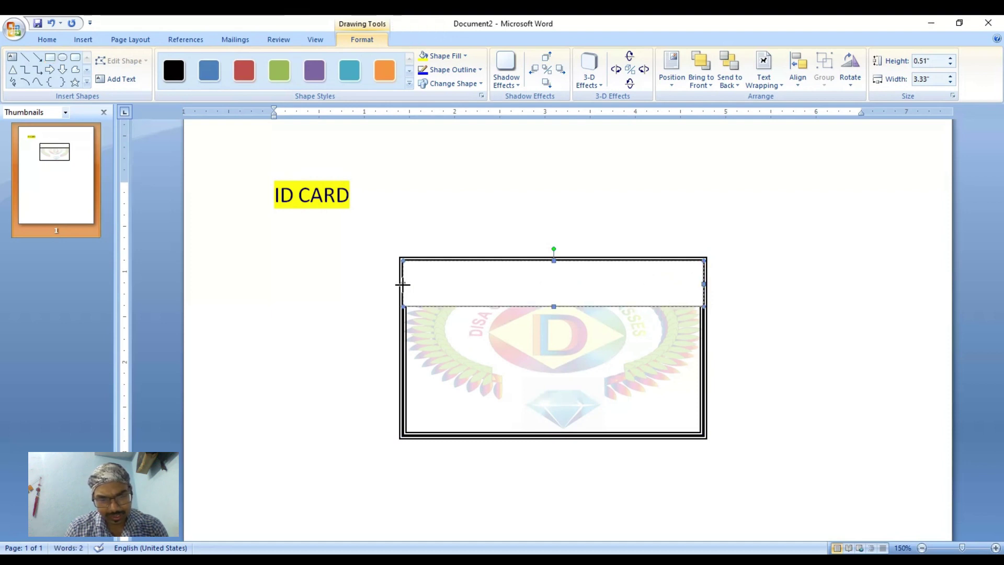
{"action": "left_click_drag", "start_coordinate": [402, 284], "coordinate": [407, 284]}
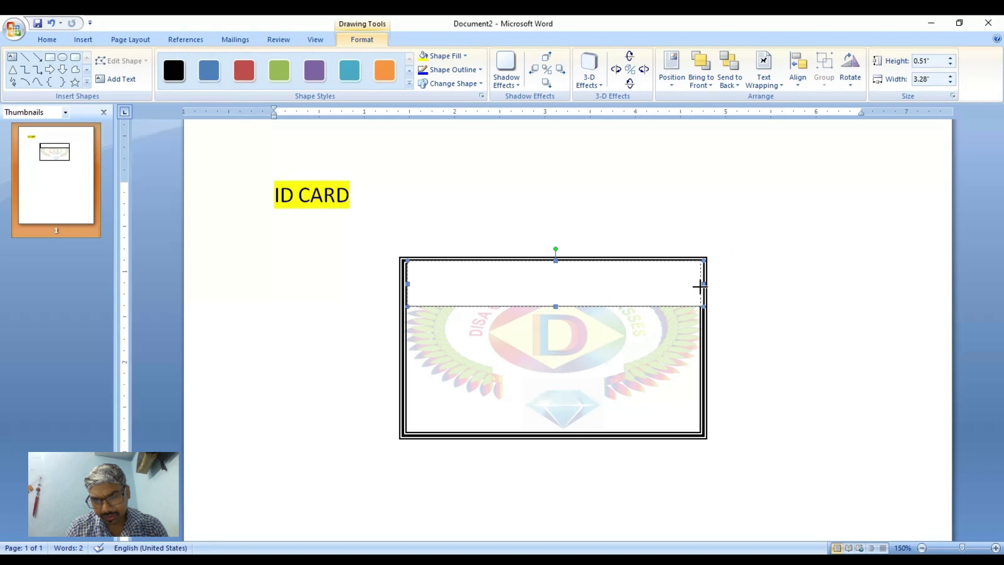
{"action": "left_click_drag", "start_coordinate": [699, 287], "coordinate": [699, 287]}
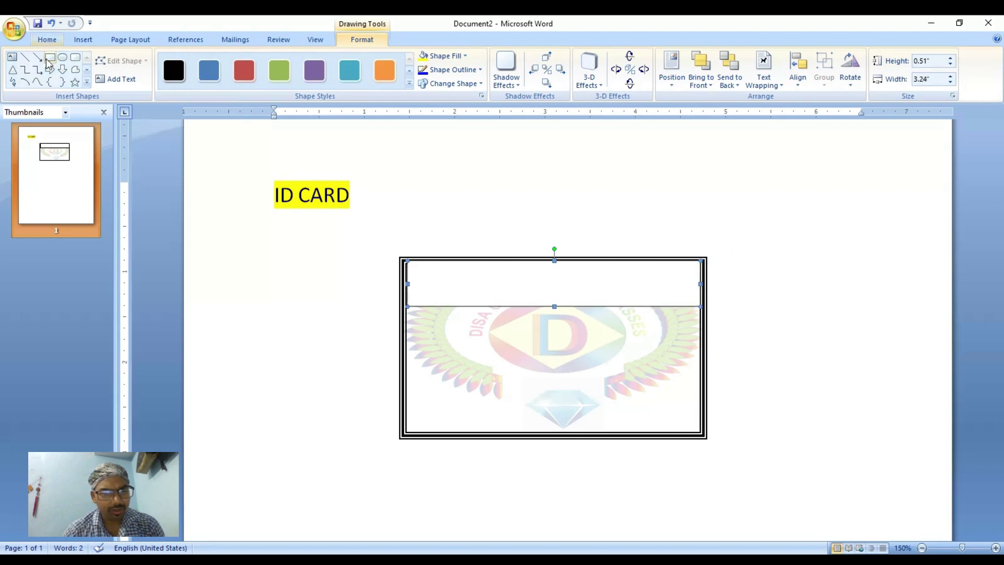
{"action": "left_click", "coordinate": [49, 58]}
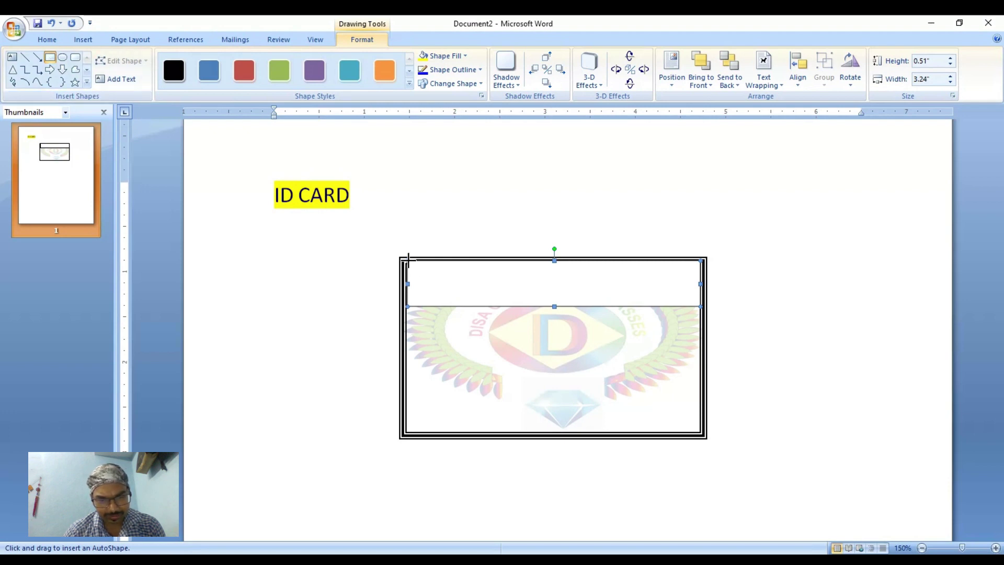
Draw a 0.51" by 0.45" box at the header's left end and fill it with royal logo (1).
{"action": "left_click_drag", "start_coordinate": [408, 259], "coordinate": [448, 306]}
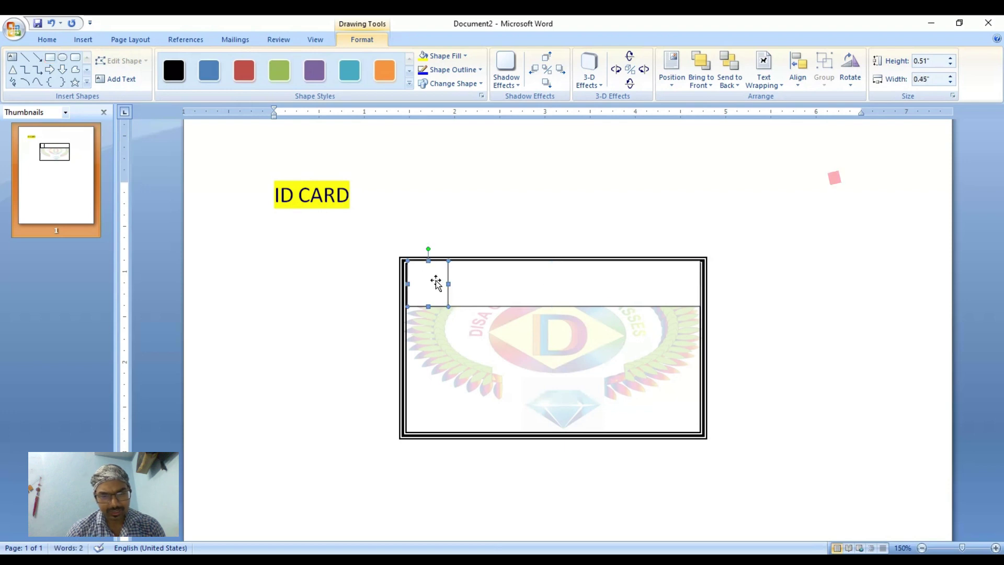
{"action": "left_click", "coordinate": [462, 56]}
{"action": "left_click", "coordinate": [452, 193]}
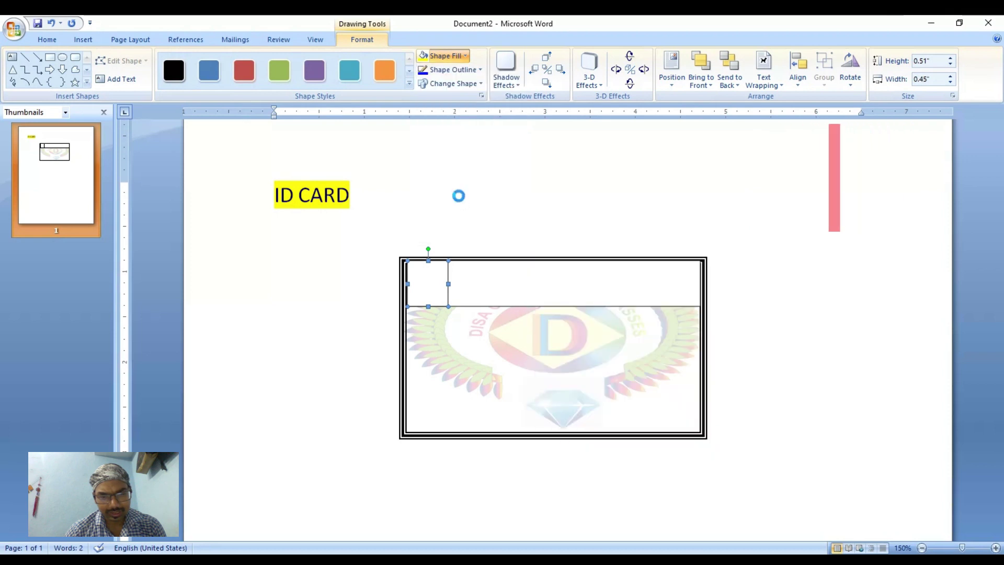
{"action": "left_click", "coordinate": [140, 112]}
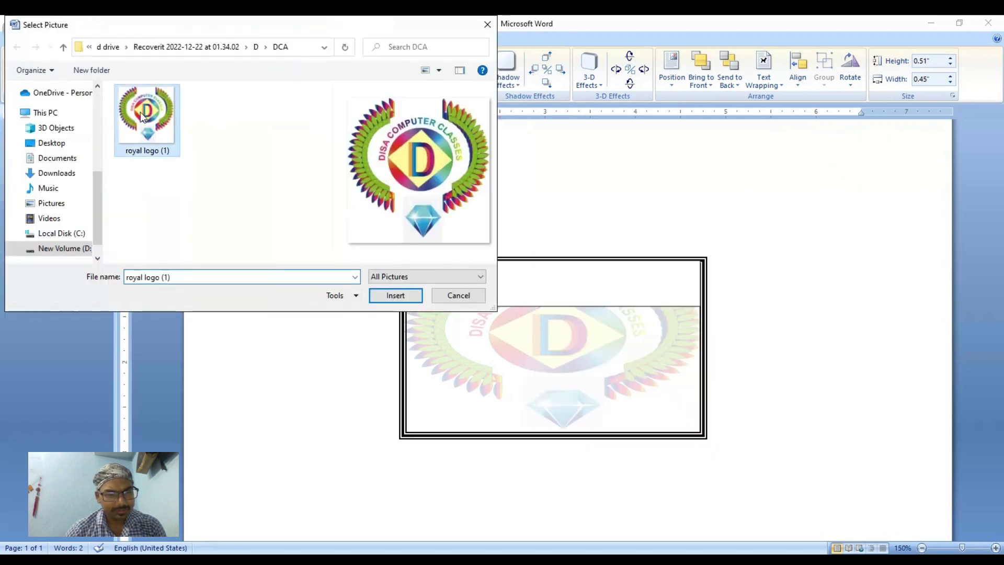
{"action": "left_click", "coordinate": [378, 293]}
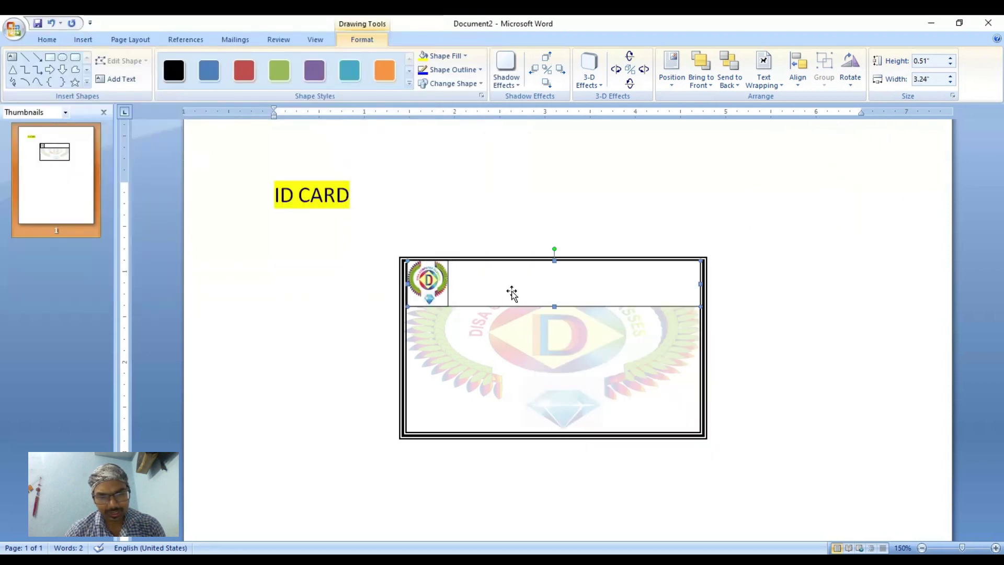
{"action": "left_click", "coordinate": [466, 58]}
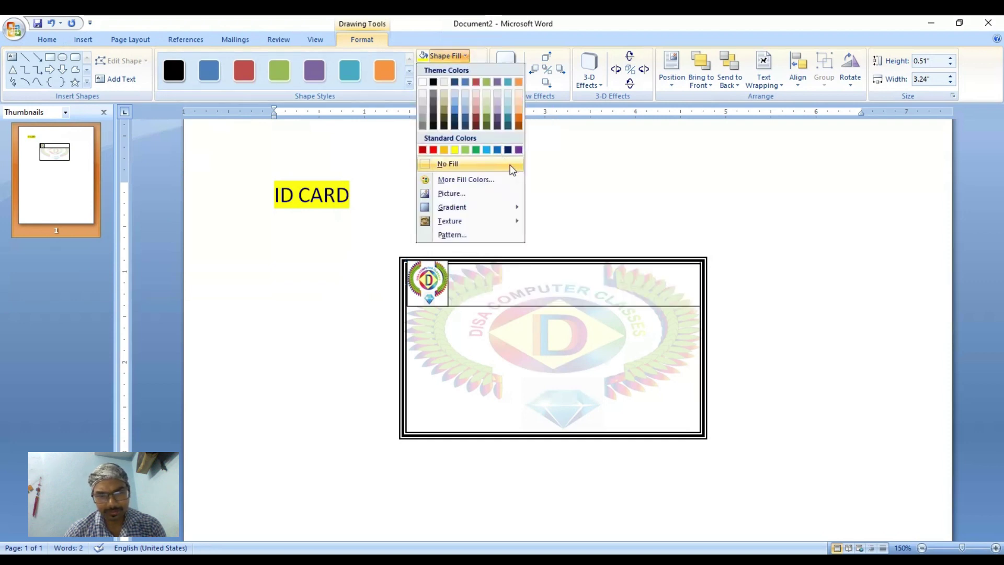
Fill the header strip dark navy blue, then apply a dark-variation gradient.
{"action": "left_click", "coordinate": [511, 150]}
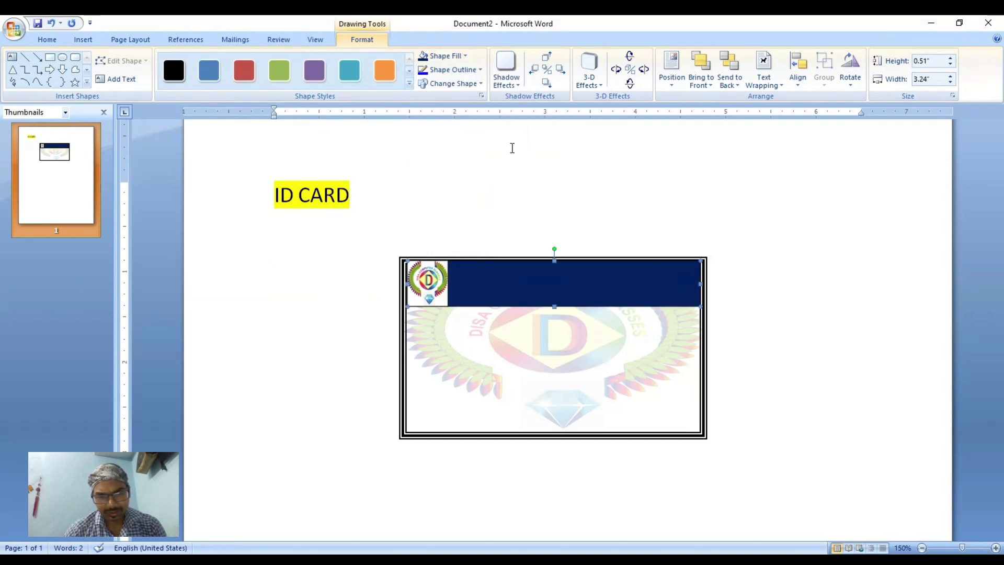
{"action": "left_click", "coordinate": [466, 56]}
{"action": "mouse_move", "coordinate": [452, 207]}
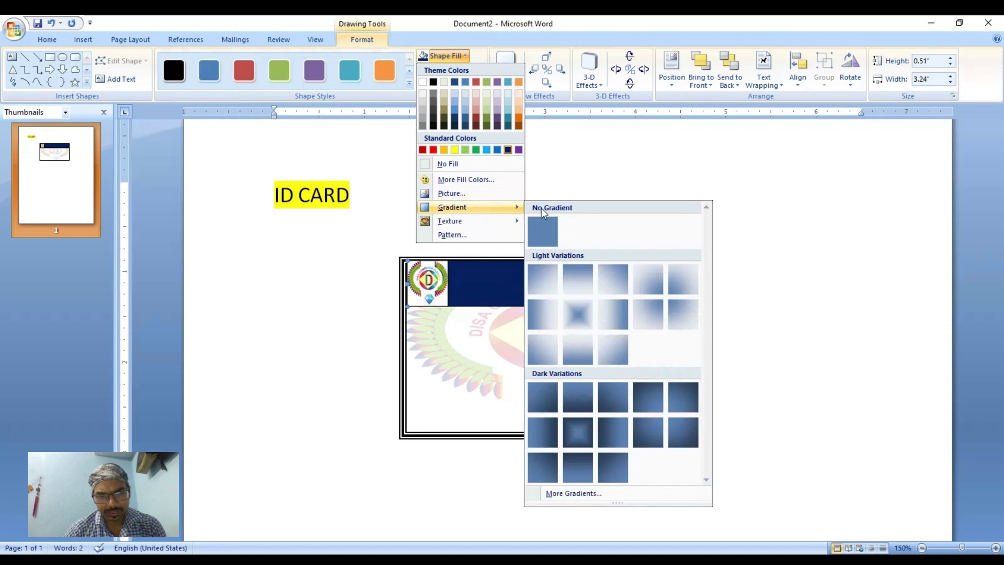
{"action": "left_click", "coordinate": [585, 431]}
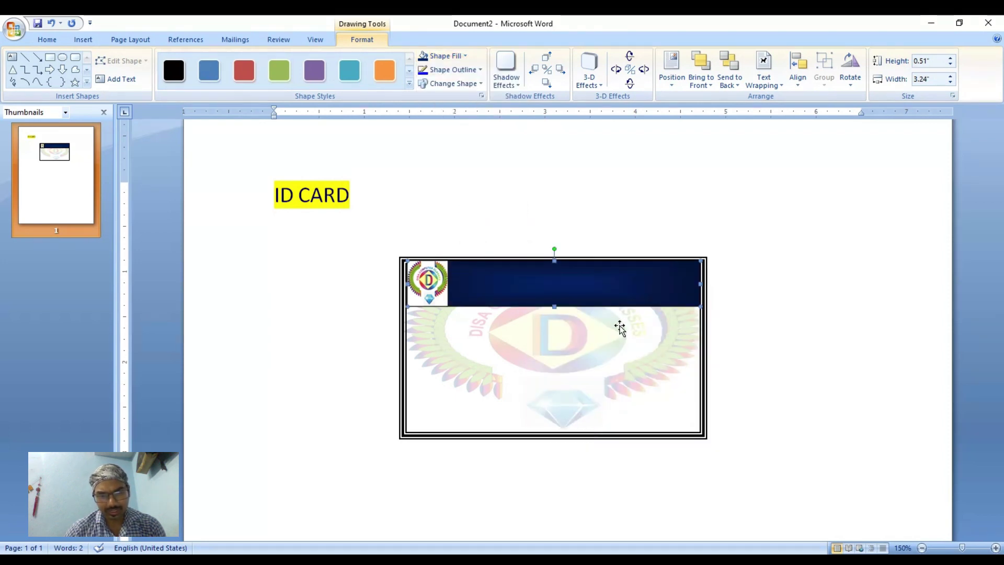
Make the blue header band hold text, set in white Arial Black.
{"action": "right_click", "coordinate": [570, 286]}
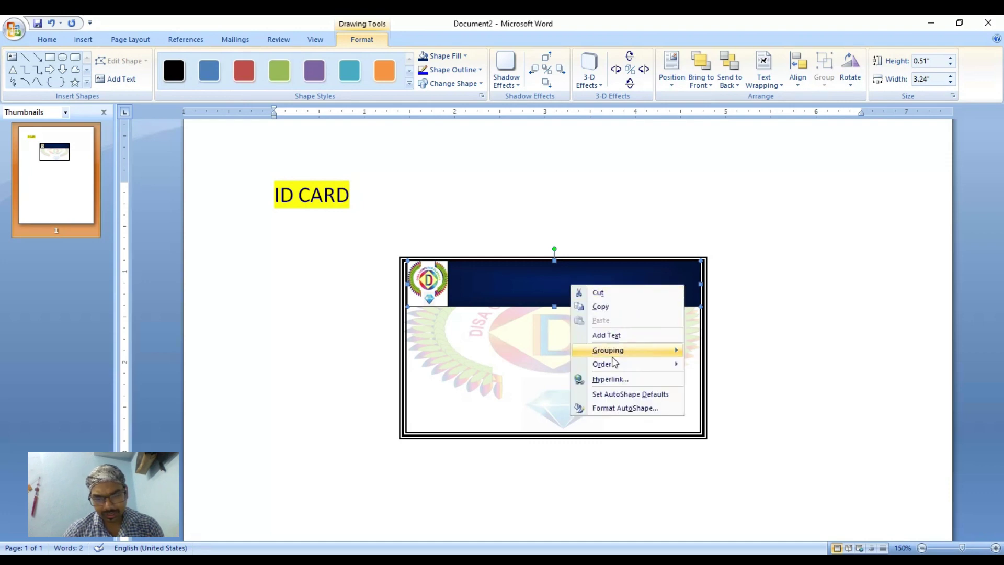
{"action": "left_click", "coordinate": [620, 334]}
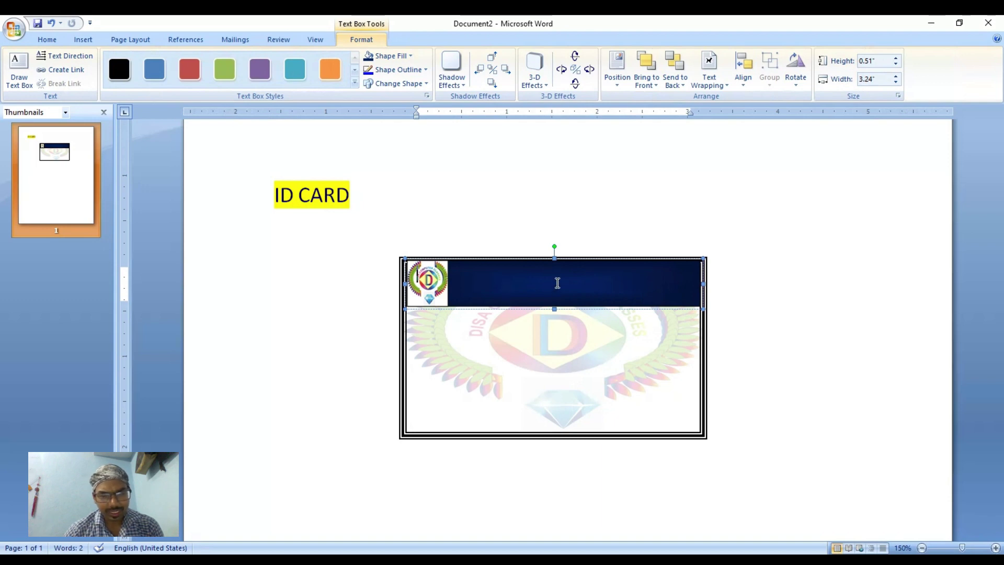
{"action": "left_click", "coordinate": [47, 39]}
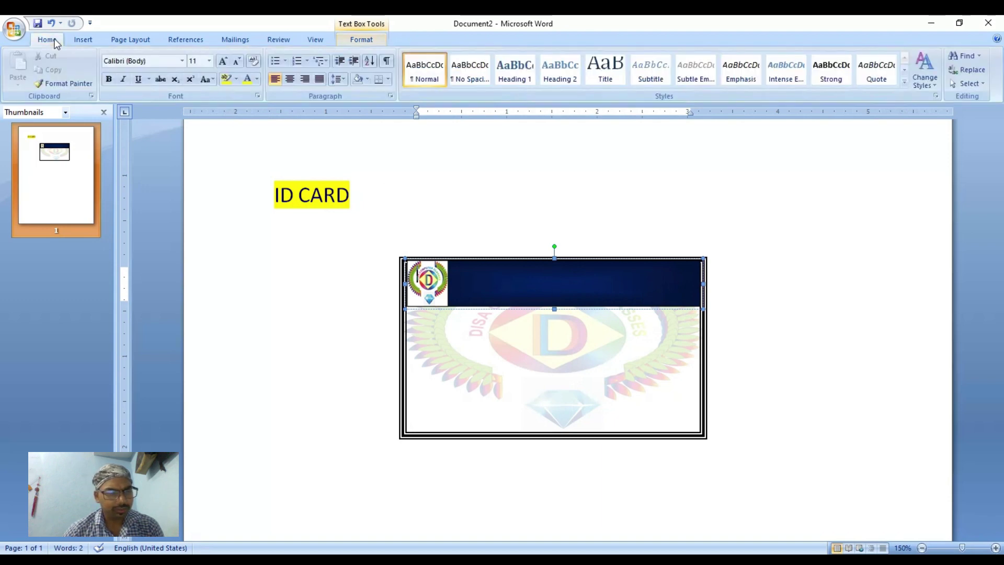
{"action": "left_click", "coordinate": [258, 83]}
{"action": "left_click", "coordinate": [246, 119]}
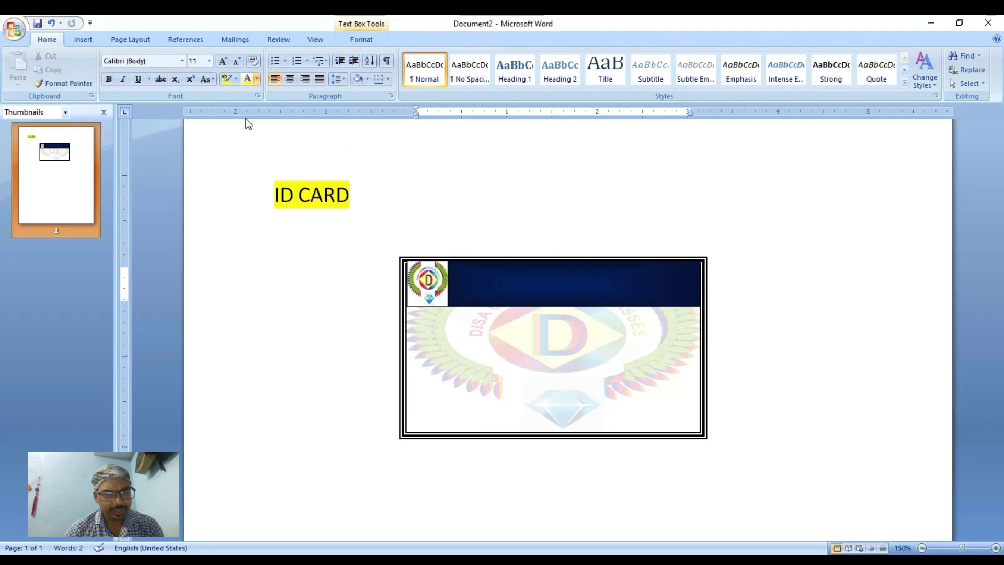
{"action": "left_click", "coordinate": [182, 60]}
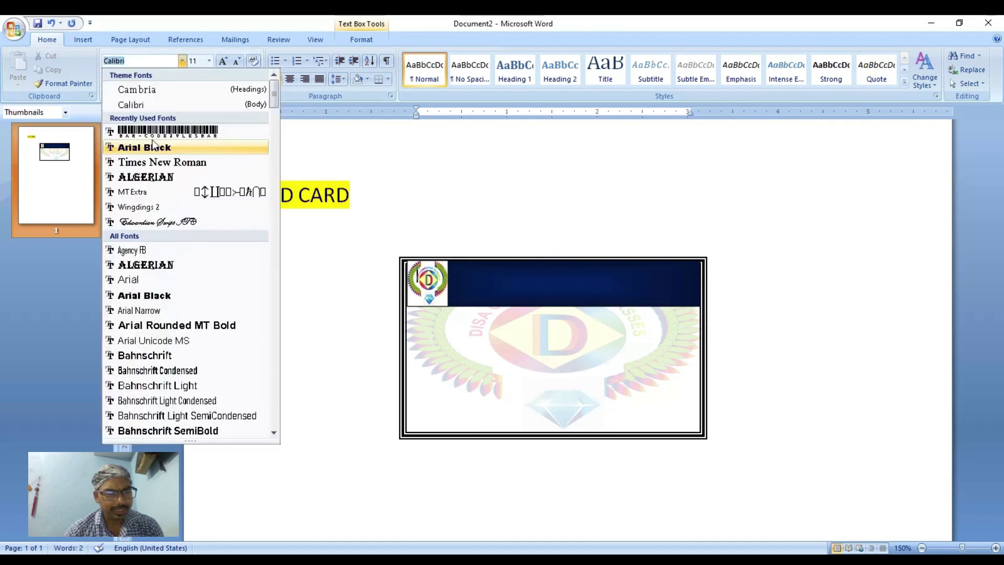
{"action": "left_click", "coordinate": [160, 147]}
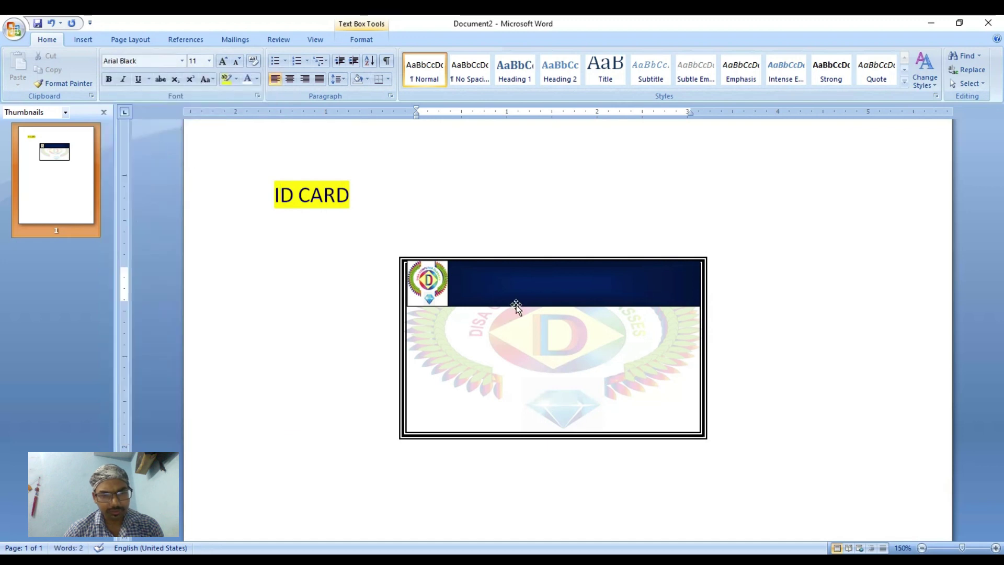
Type the centred title DISA COMPUTER CLASSES, fixing typos, then start a new line.
{"action": "type", "text": "DISA"}
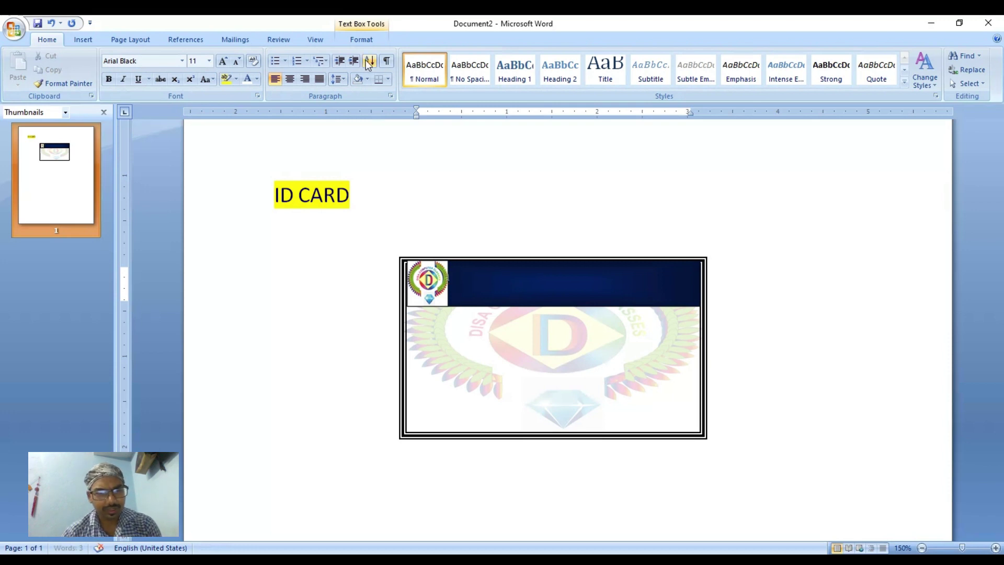
{"action": "left_click", "coordinate": [290, 79]}
{"action": "type", "text": "Disa"}
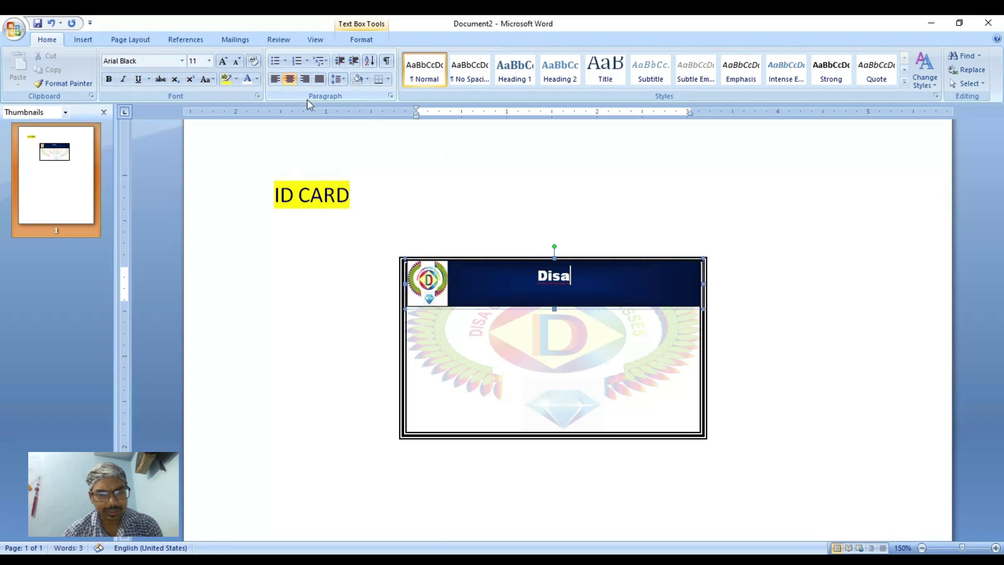
{"action": "key", "text": "BackSpace"}
{"action": "key", "text": "BackSpace"}
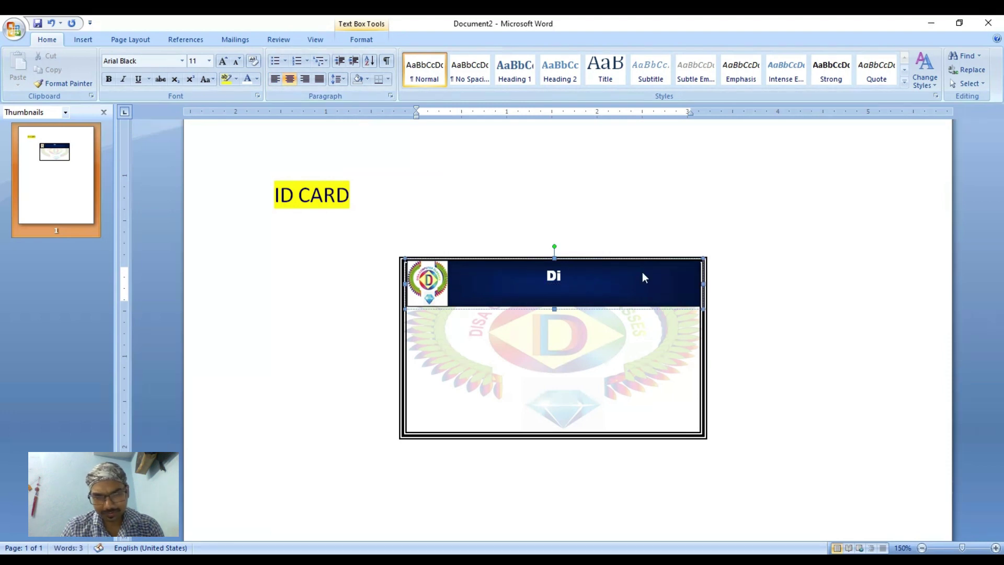
{"action": "key", "text": "BackSpace"}
{"action": "type", "text": "I"}
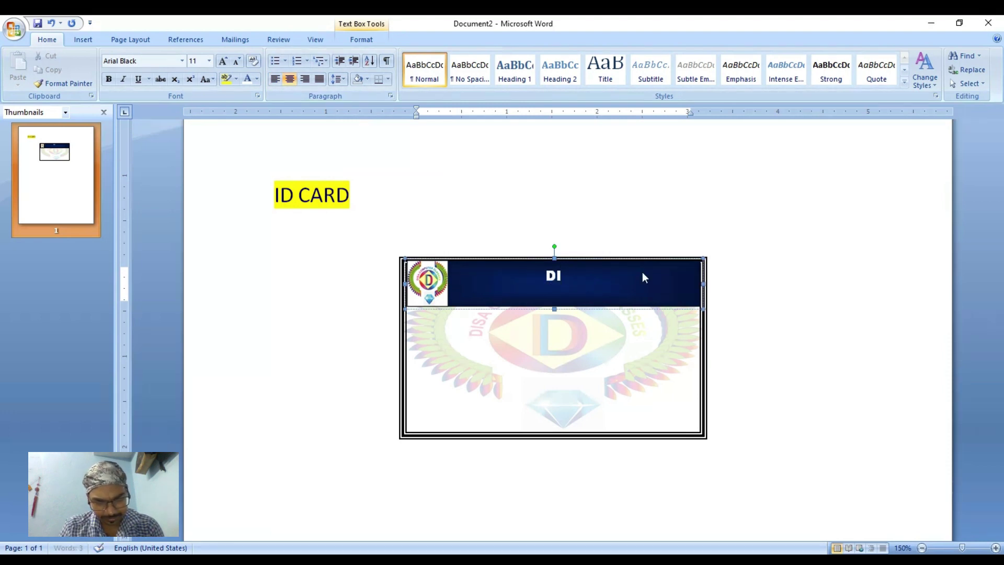
{"action": "type", "text": "SA COMPUER"}
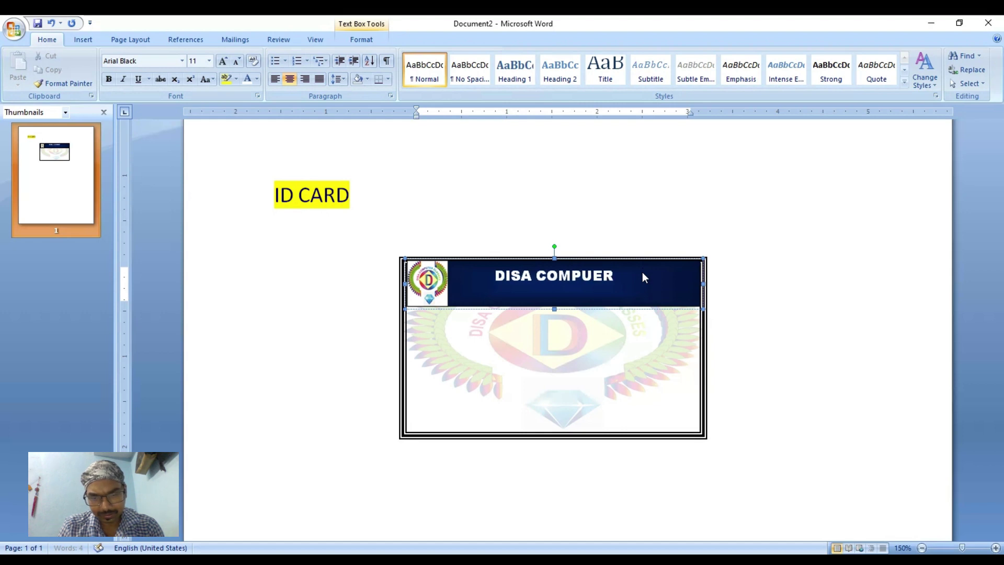
{"action": "key", "text": "BackSpace"}
{"action": "key", "text": "BackSpace"}
{"action": "type", "text": "TER"}
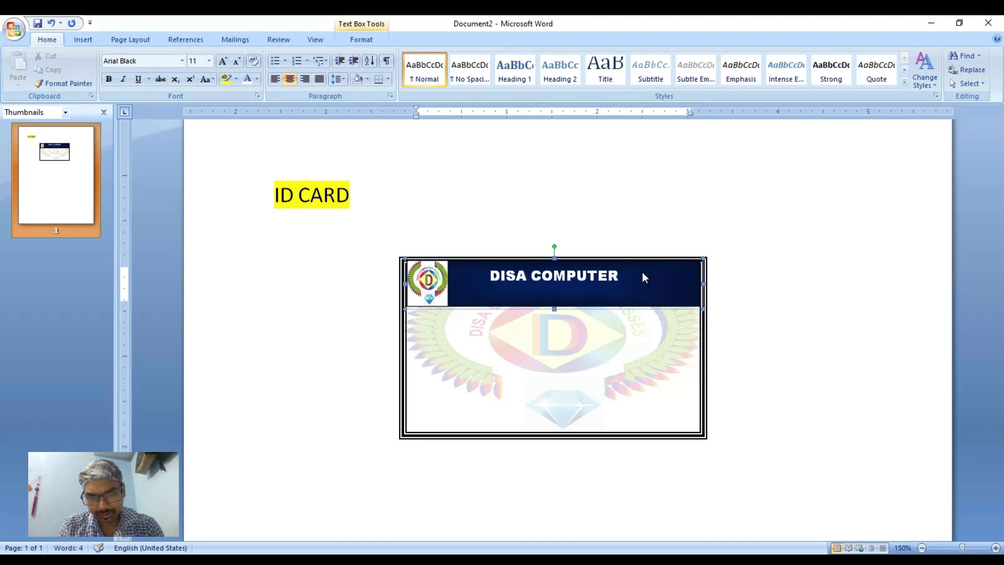
{"action": "type", "text": " CLASSES"}
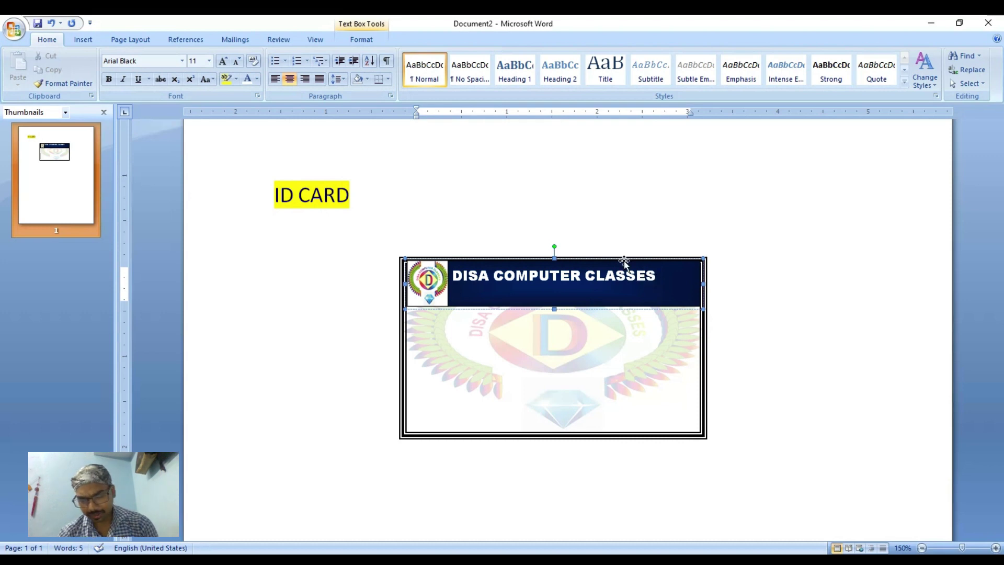
{"action": "key", "text": "Return"}
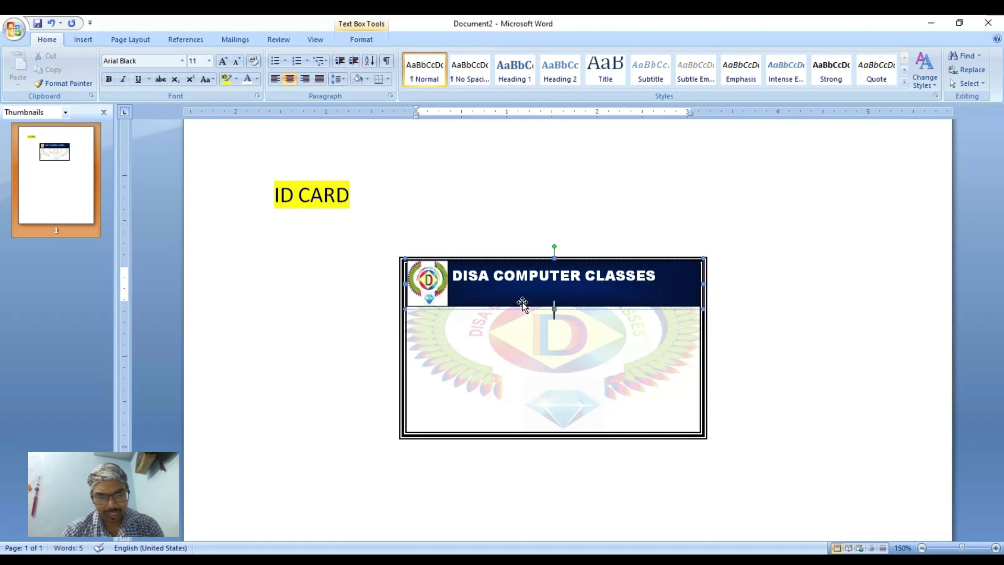
Draw a thin 0.15" by 1.7" rectangle and move it under the DISA COMPUTER CLASSES title.
{"action": "left_click", "coordinate": [488, 291]}
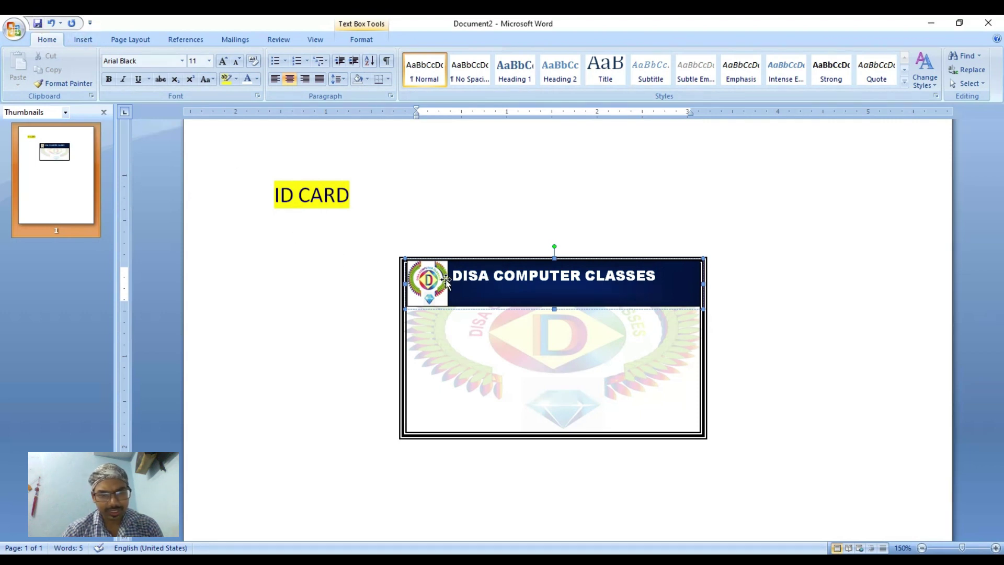
{"action": "left_click", "coordinate": [84, 39]}
{"action": "left_click", "coordinate": [193, 78]}
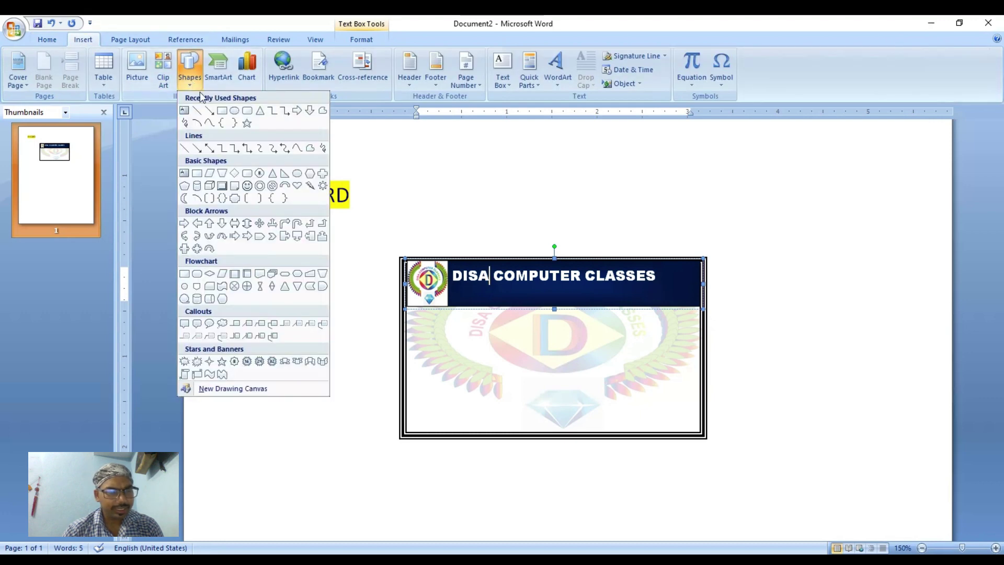
{"action": "left_click", "coordinate": [221, 110]}
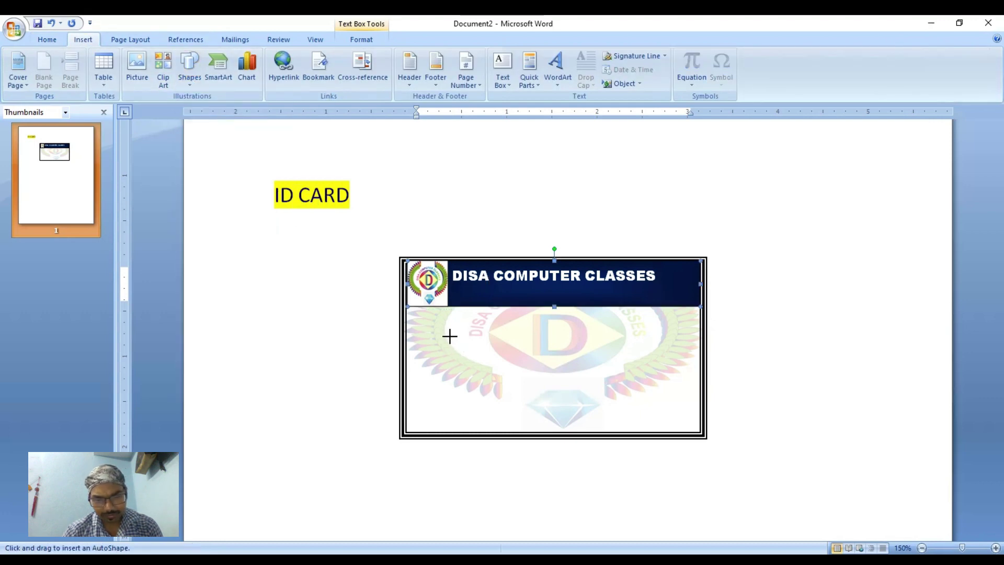
{"action": "left_click_drag", "start_coordinate": [449, 336], "coordinate": [602, 349]}
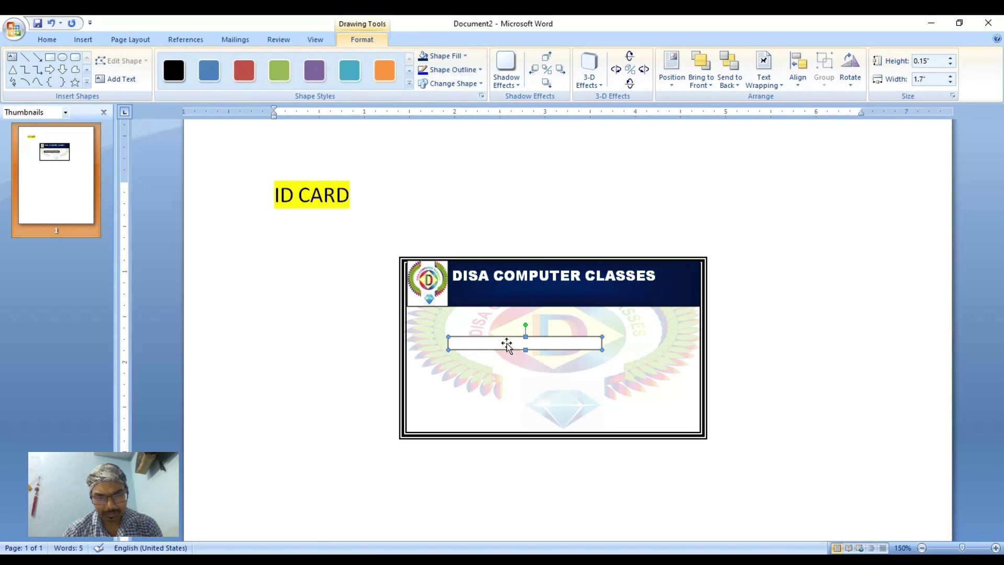
{"action": "left_click_drag", "start_coordinate": [542, 336], "coordinate": [546, 293]}
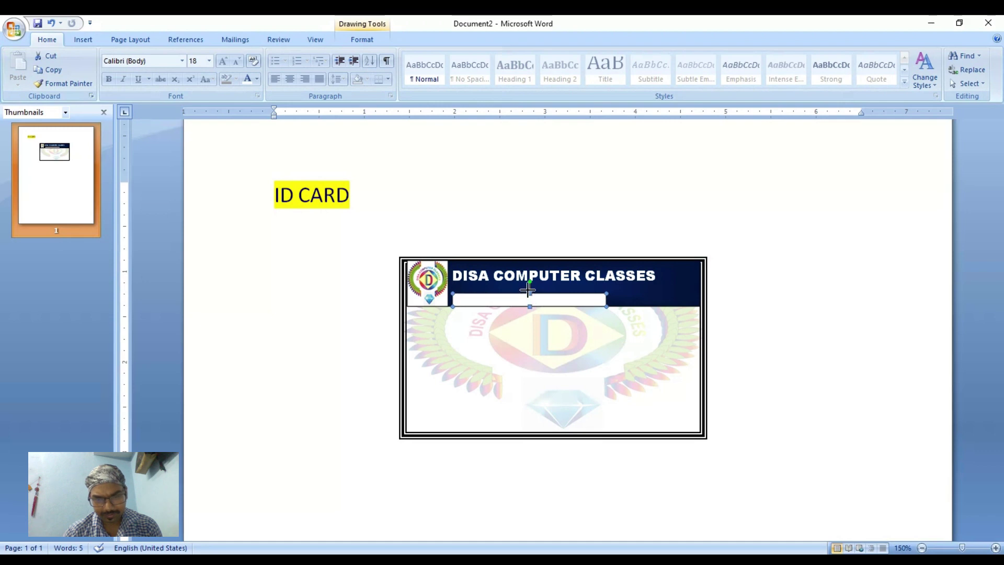
{"action": "left_click_drag", "start_coordinate": [529, 287], "coordinate": [530, 289]}
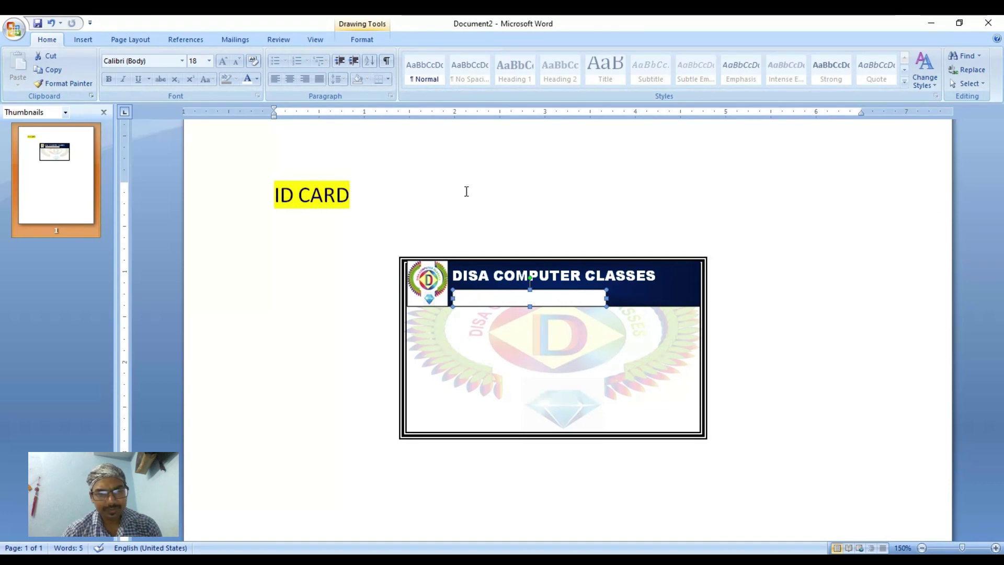
Turn the thin rectangle into a text box with no fill and no outline.
{"action": "right_click", "coordinate": [501, 300]}
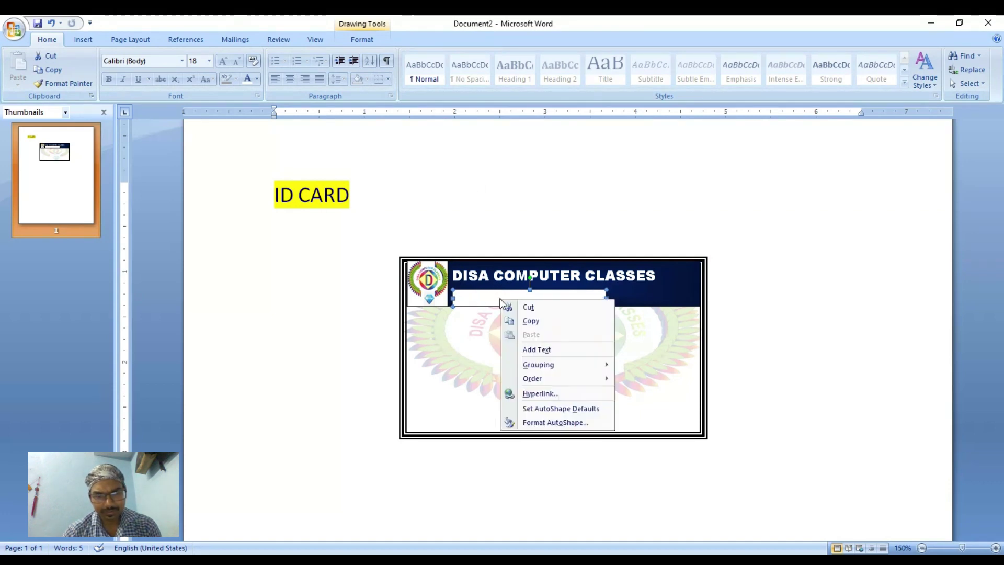
{"action": "left_click", "coordinate": [548, 349]}
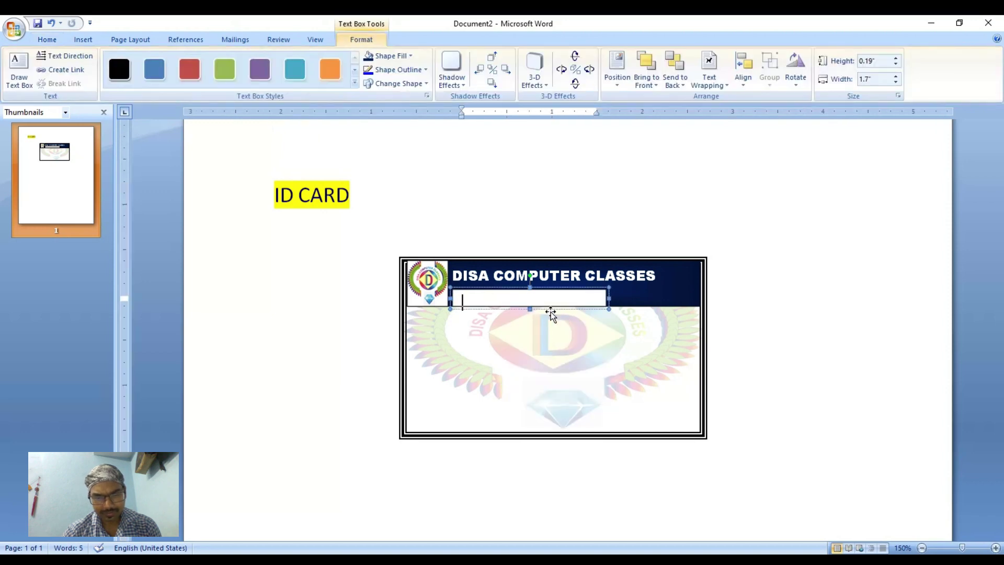
{"action": "double_click", "coordinate": [595, 288]}
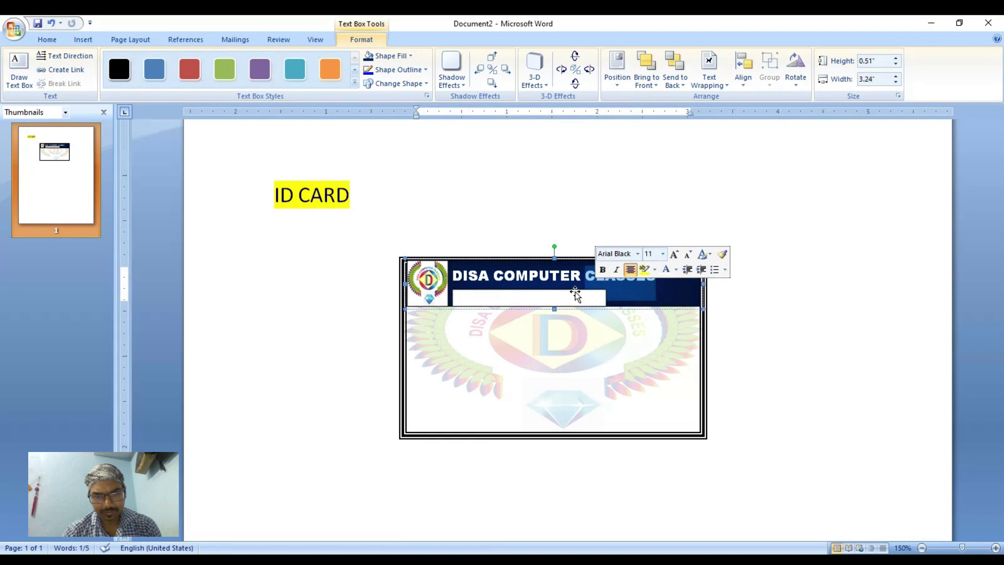
{"action": "left_click", "coordinate": [575, 294]}
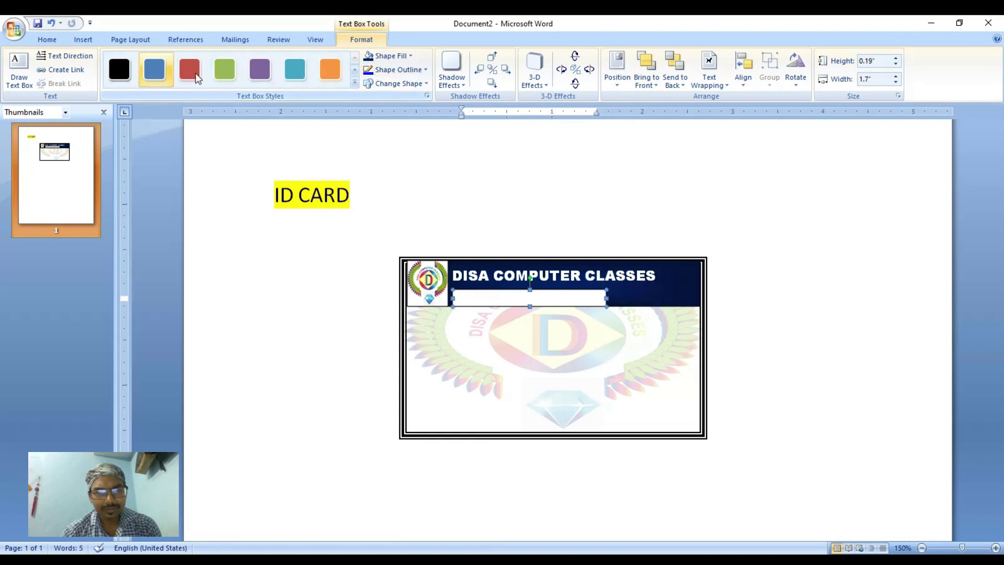
{"action": "left_click", "coordinate": [52, 38]}
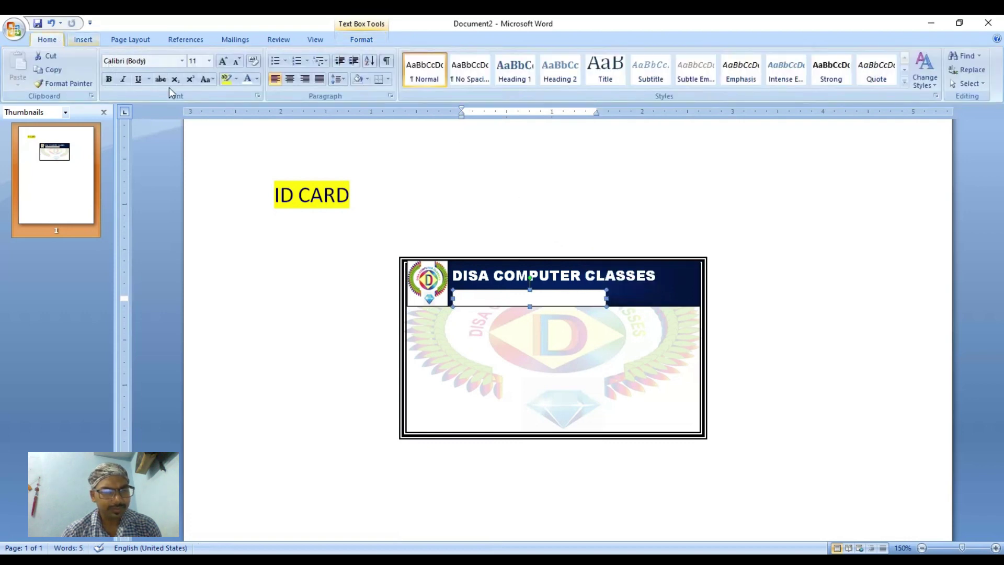
{"action": "left_click", "coordinate": [244, 80]}
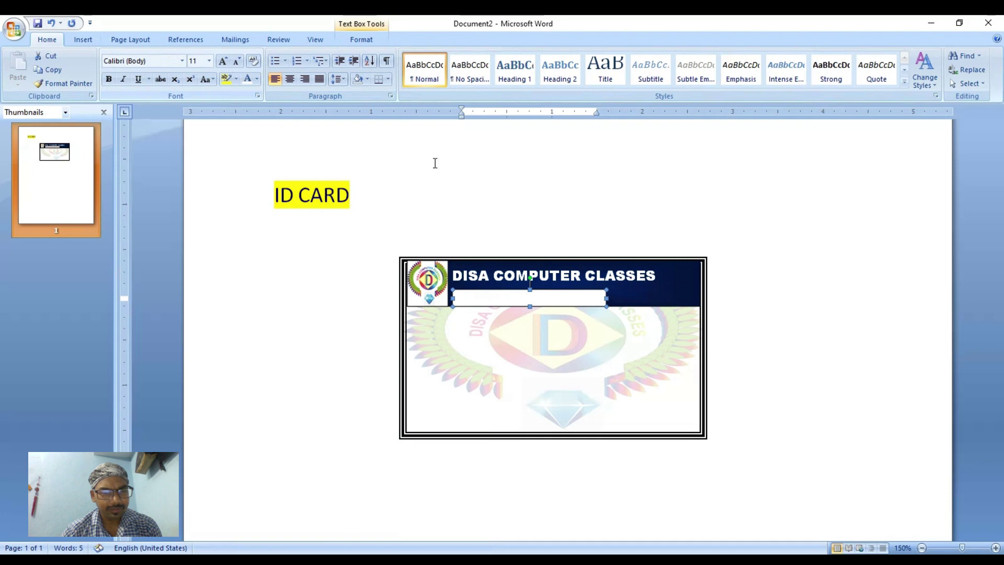
{"action": "left_click", "coordinate": [543, 297]}
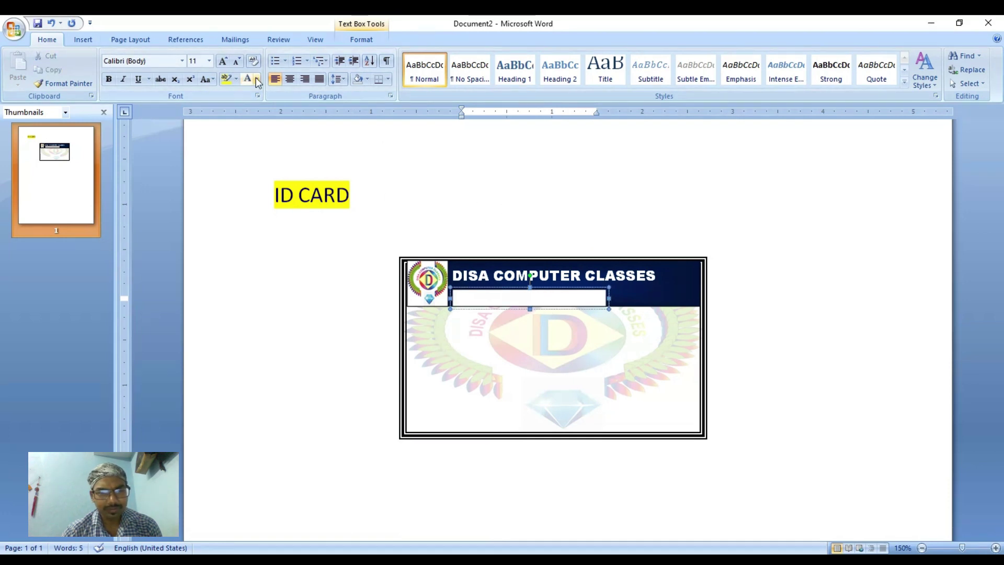
{"action": "left_click", "coordinate": [598, 287]}
{"action": "left_click", "coordinate": [598, 288]}
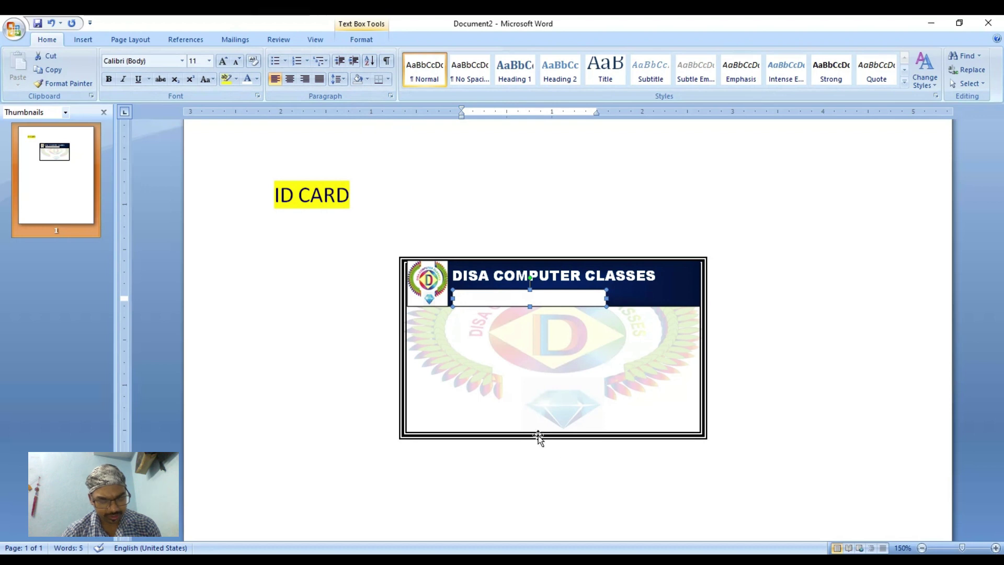
{"action": "double_click", "coordinate": [589, 292]}
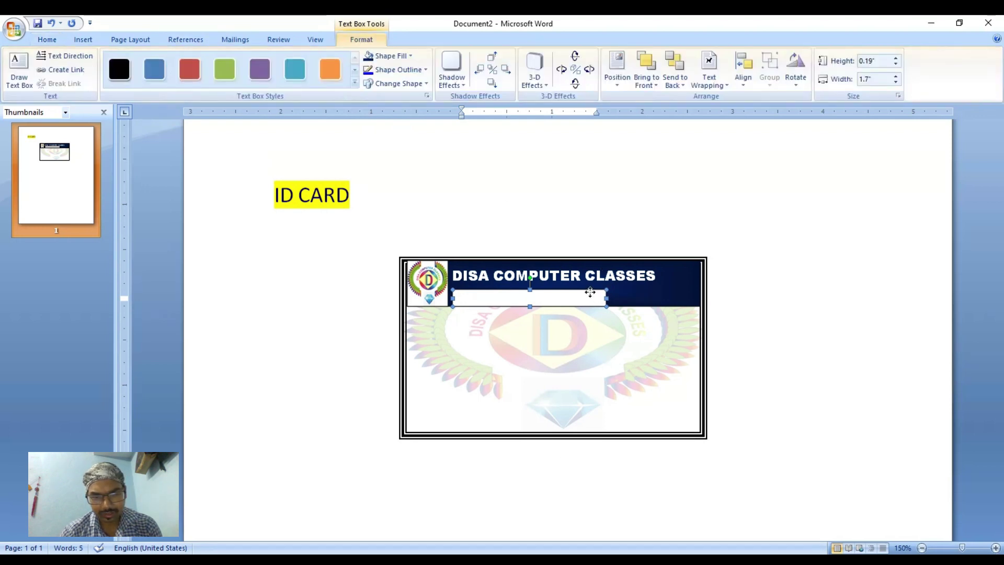
{"action": "left_click", "coordinate": [391, 55]}
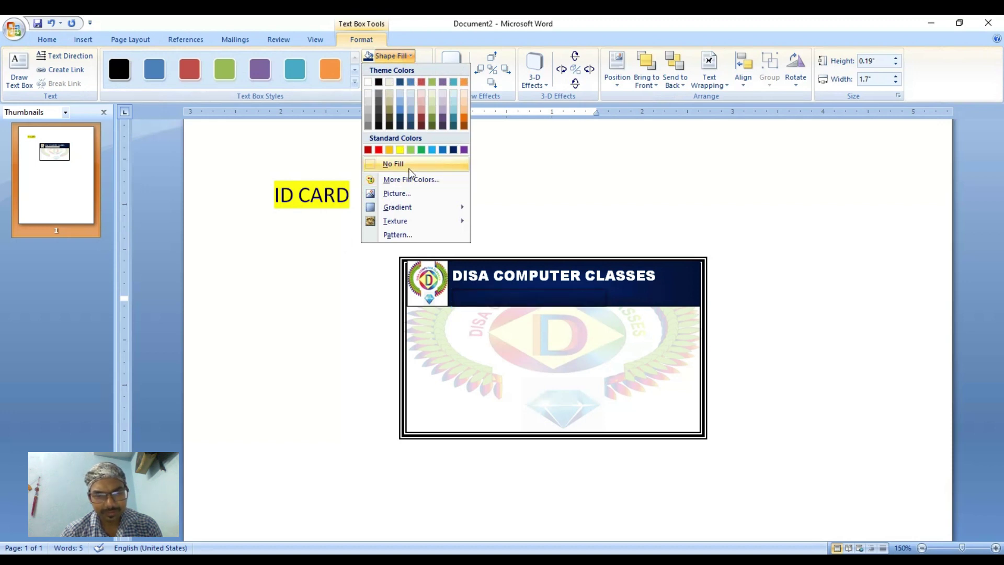
{"action": "left_click", "coordinate": [409, 167]}
{"action": "left_click", "coordinate": [397, 70]}
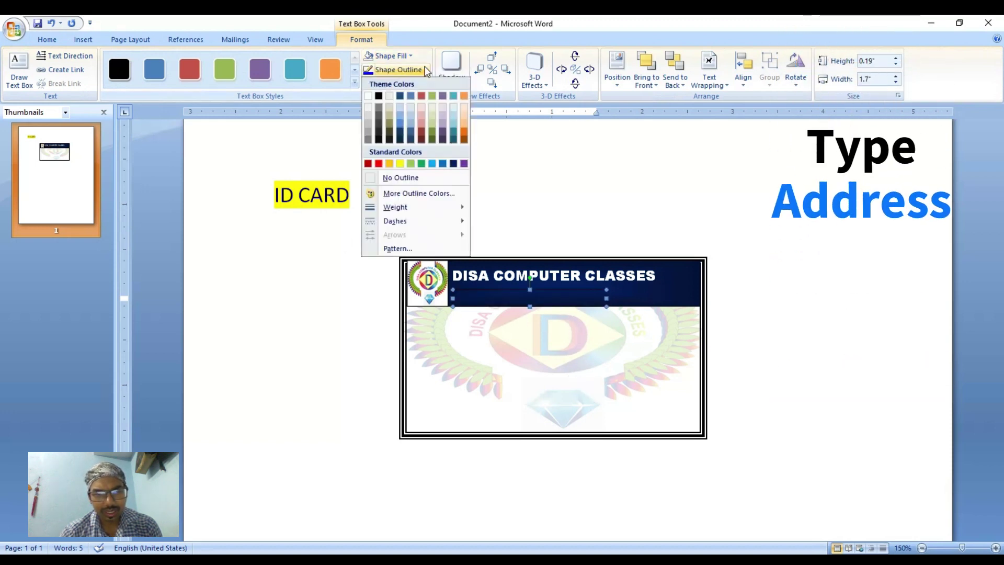
{"action": "left_click", "coordinate": [397, 177]}
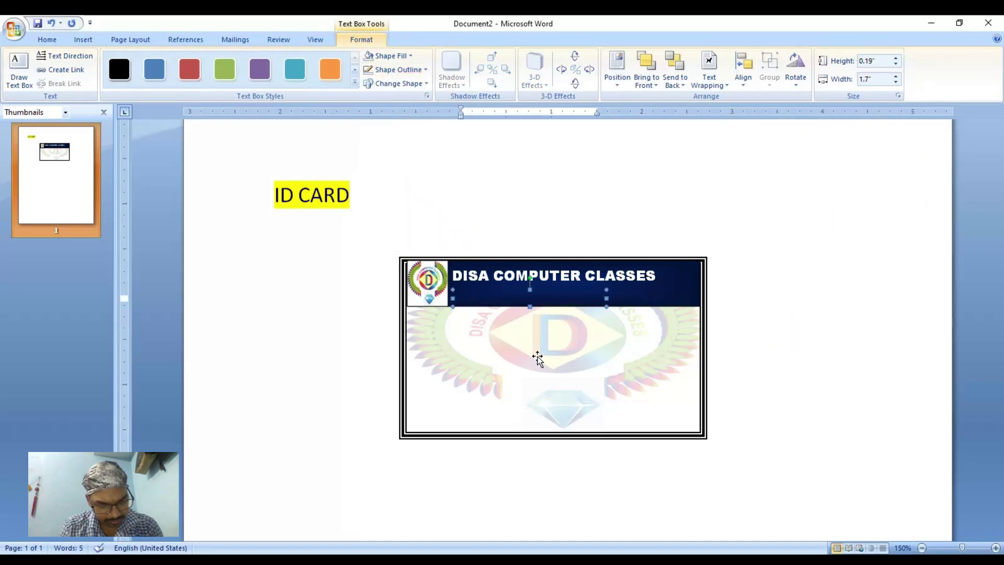
Type the address Bazar samiti, Mahendru patna - 6, widening the box to 2.31".
{"action": "type", "text": "DAZA"}
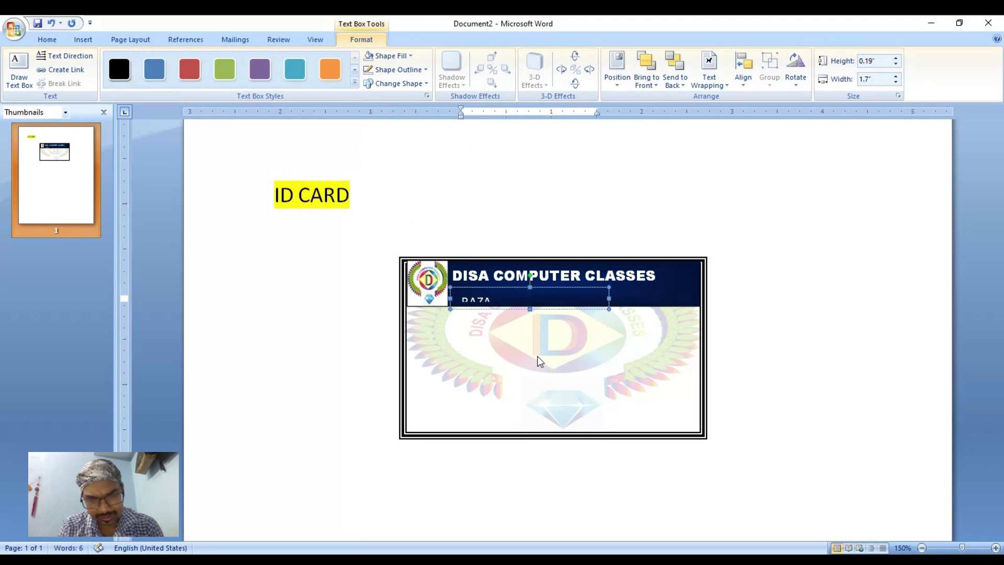
{"action": "key", "text": "BackSpace"}
{"action": "key", "text": "BackSpace"}
{"action": "key", "text": "BackSpace"}
{"action": "key", "text": "BackSpace"}
{"action": "key", "text": "BackSpace"}
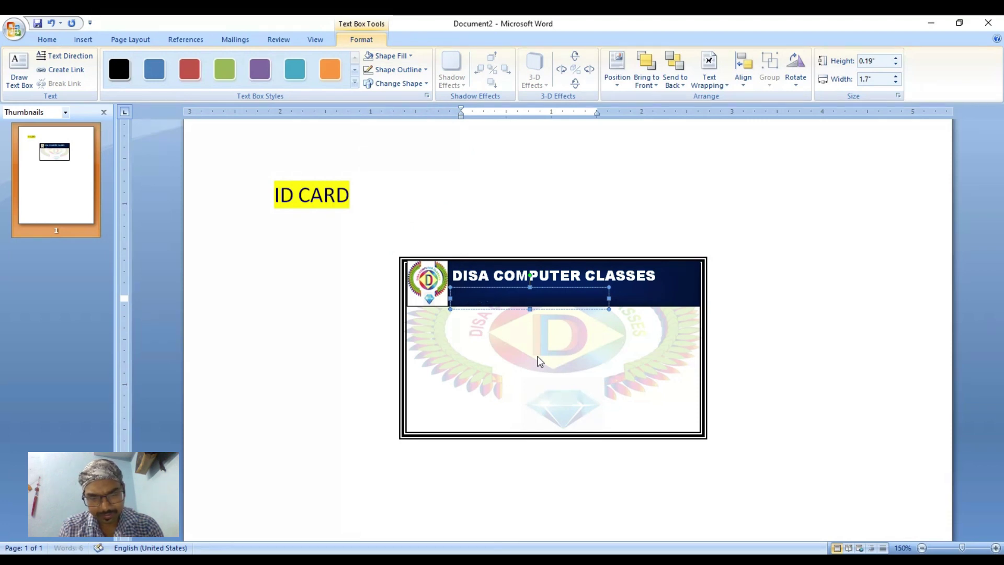
{"action": "double_click", "coordinate": [530, 282]}
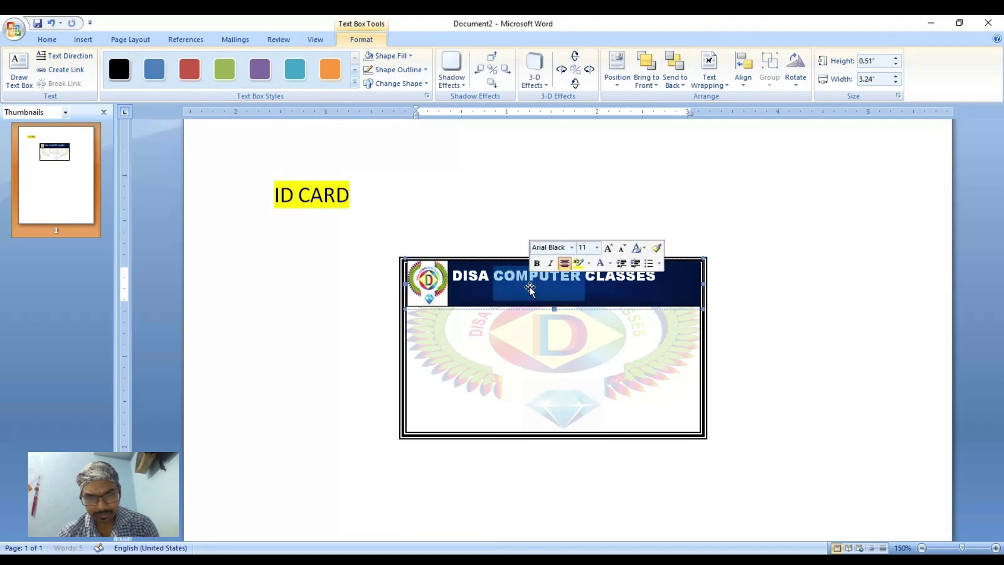
{"action": "left_click", "coordinate": [463, 303]}
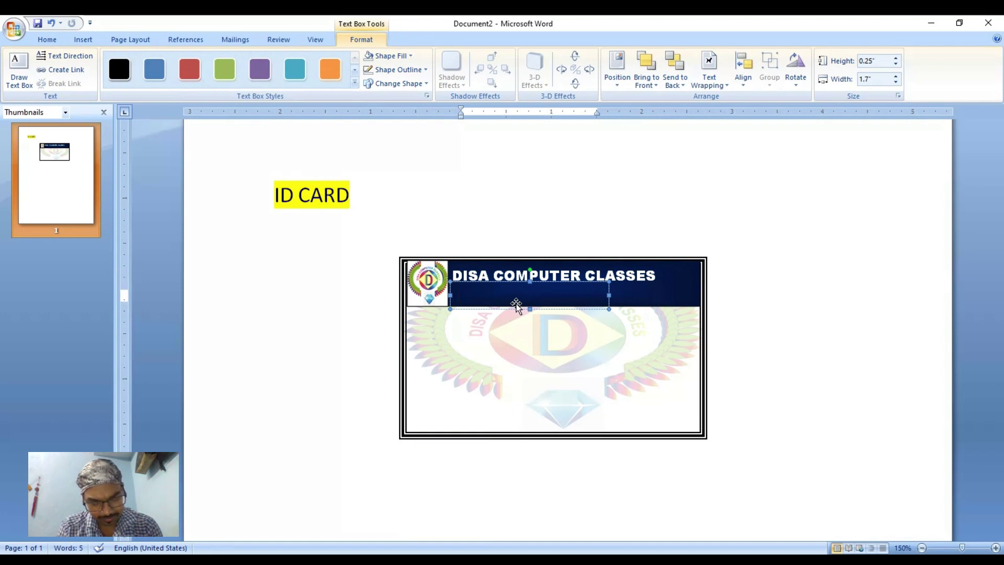
{"action": "type", "text": "Bazar samiti, Mahendru"}
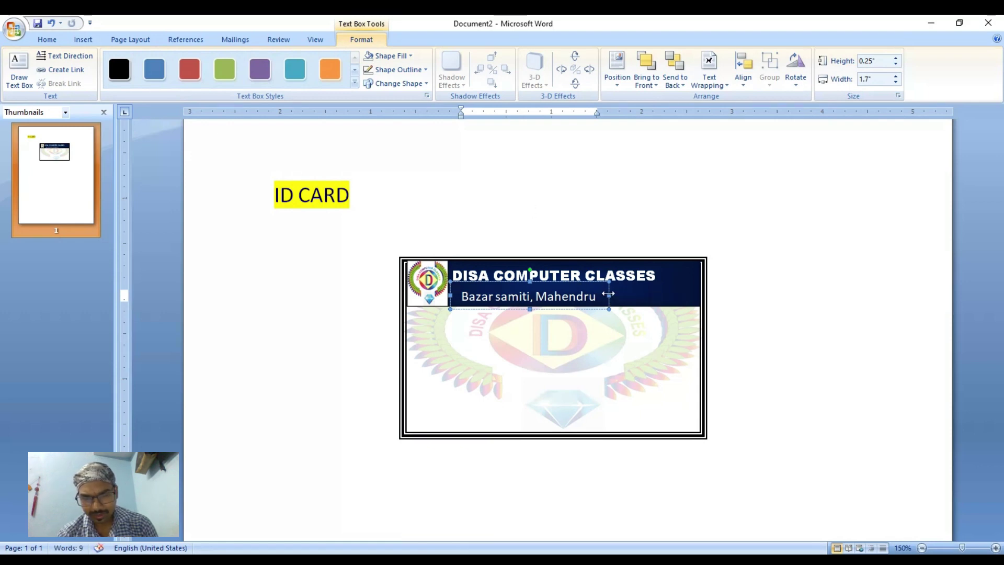
{"action": "left_click_drag", "start_coordinate": [608, 295], "coordinate": [661, 294]}
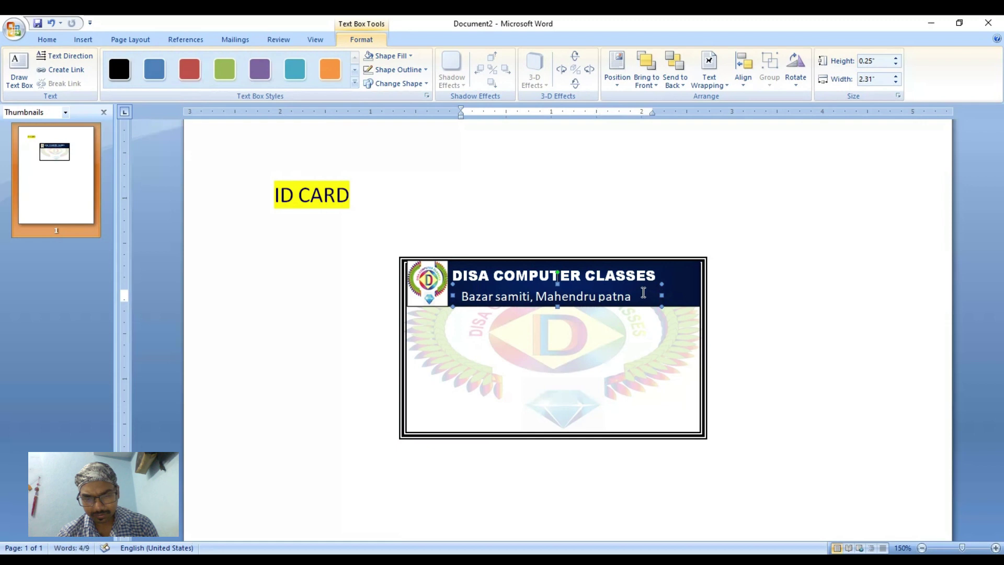
{"action": "left_click", "coordinate": [643, 295]}
{"action": "type", "text": "- "}
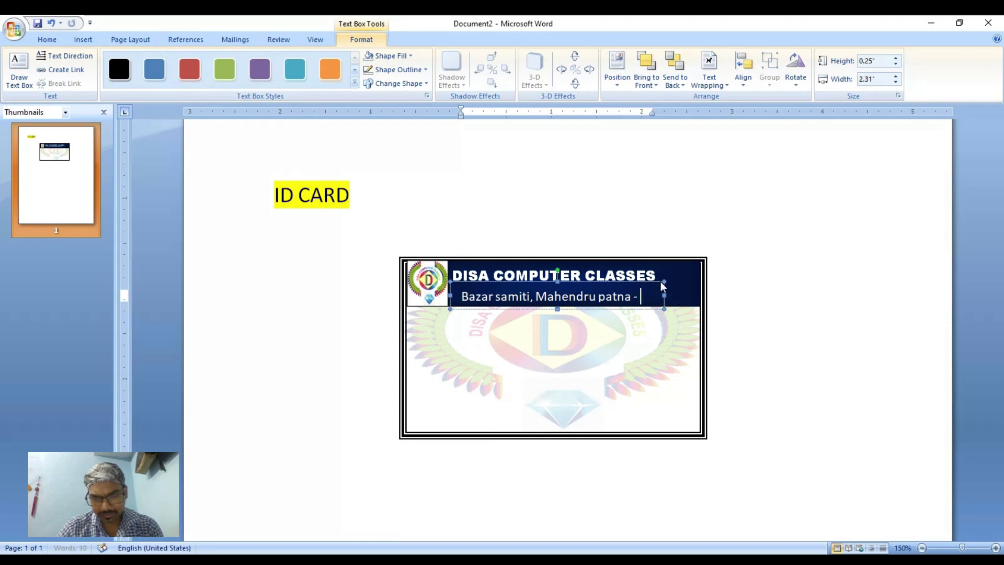
{"action": "type", "text": "6"}
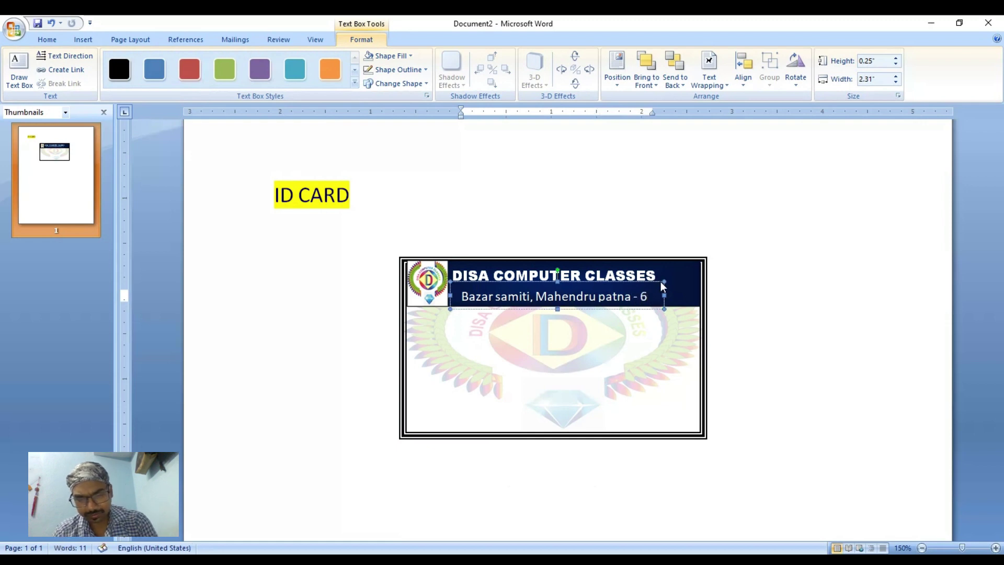
Select the address line and shrink its font size with Ctrl+[.
{"action": "key", "text": "shift+Left"}
{"action": "key", "text": "shift+Left"}
{"action": "key", "text": "shift+Left"}
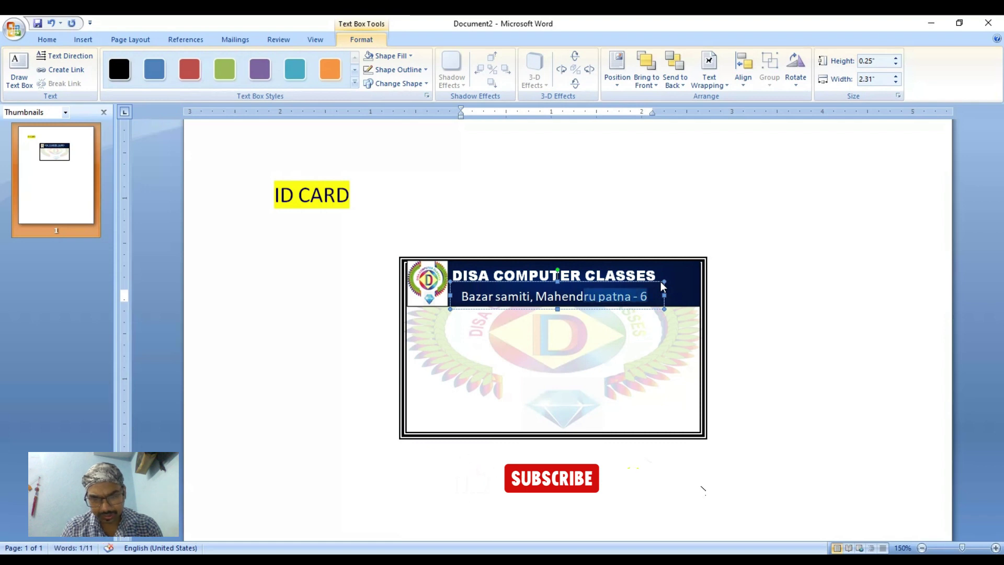
{"action": "key", "text": "shift+Left"}
{"action": "key", "text": "shift+Left"}
{"action": "key", "text": "shift+Left"}
{"action": "key", "text": "shift+Left"}
{"action": "key", "text": "shift+Left"}
{"action": "key", "text": "shift+Left"}
{"action": "key", "text": "shift+Left"}
{"action": "key", "text": "shift+Left"}
{"action": "key", "text": "shift+Left"}
{"action": "key", "text": "shift+Left"}
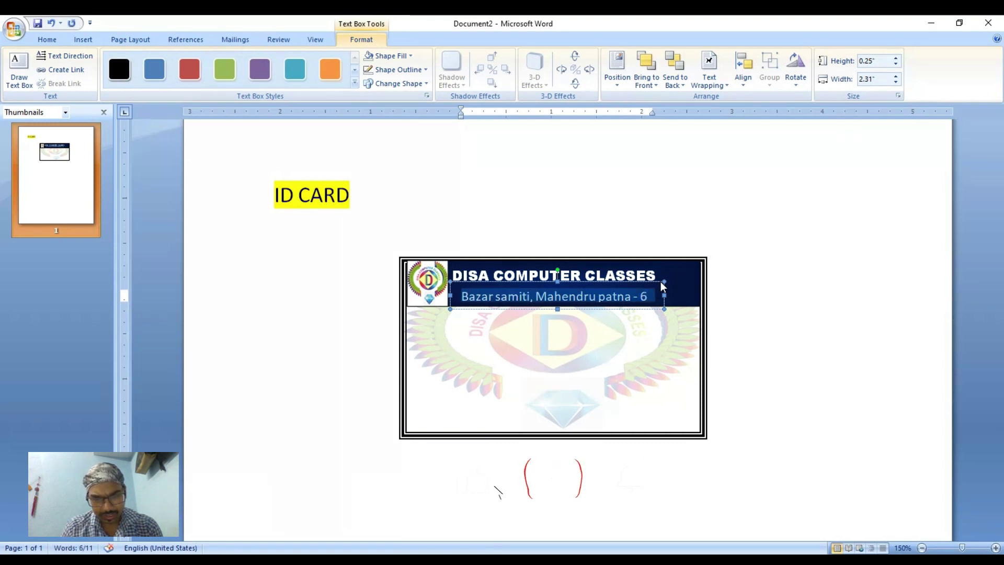
{"action": "key", "text": "ctrl+bracketleft"}
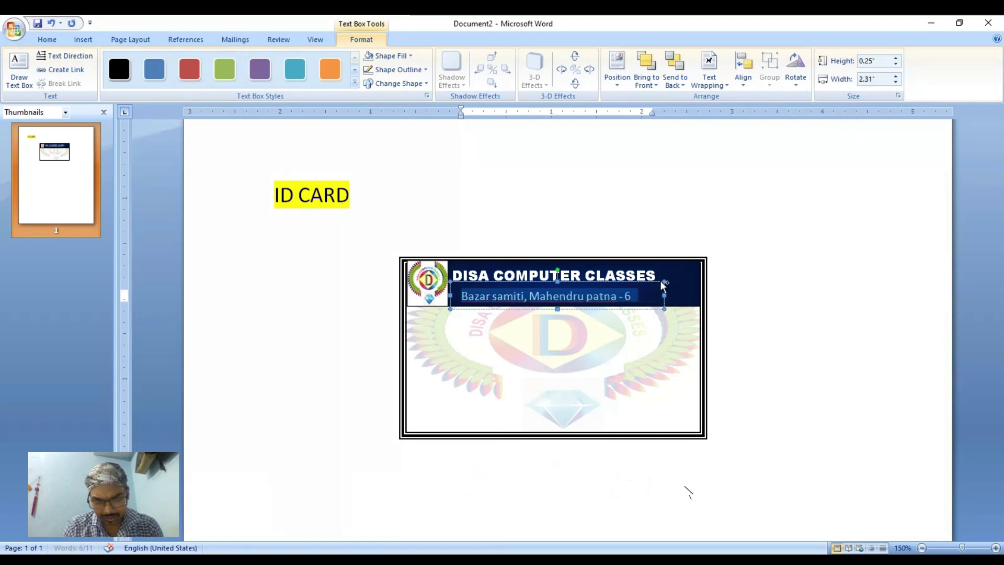
{"action": "key", "text": "ctrl+bracketleft"}
{"action": "key", "text": "ctrl+bracketleft"}
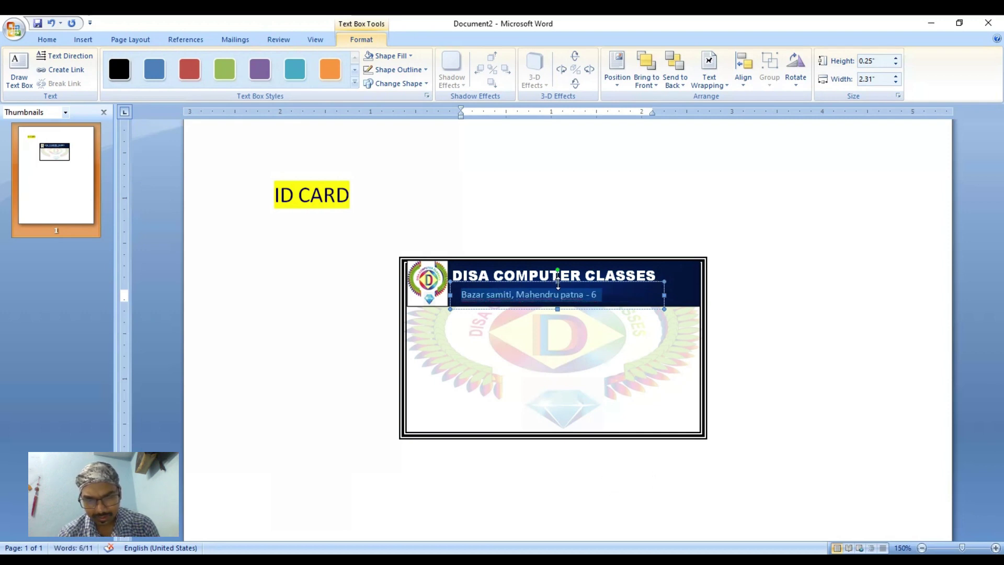
Set the address box height to 0.22" so the whole line shows.
{"action": "left_click", "coordinate": [558, 285]}
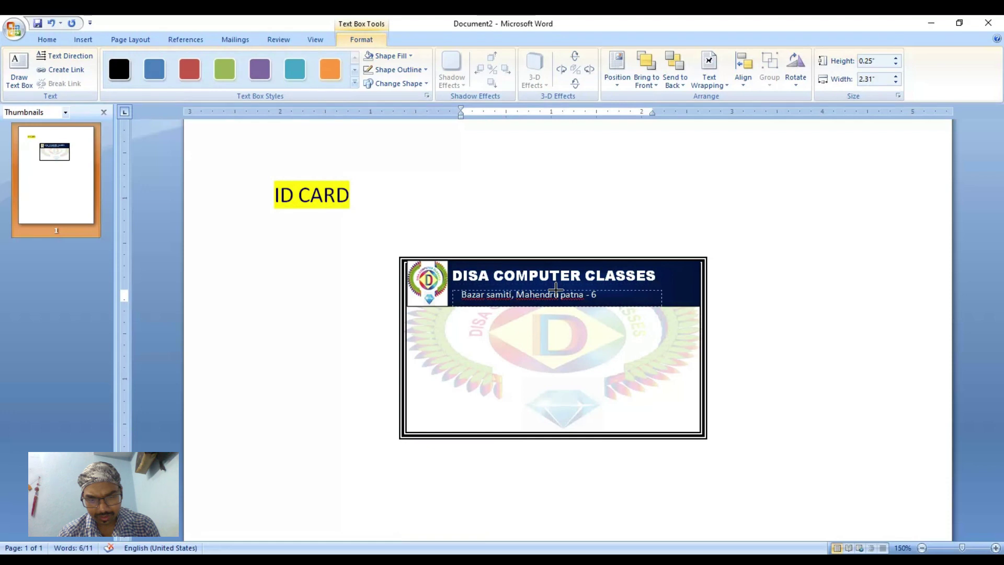
{"action": "left_click_drag", "start_coordinate": [555, 289], "coordinate": [558, 285]}
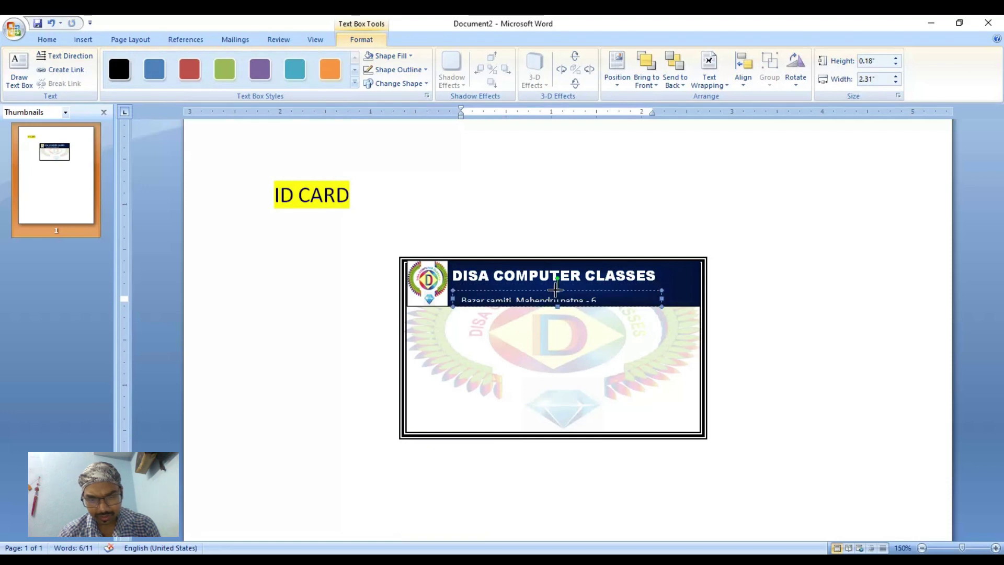
{"action": "left_click_drag", "start_coordinate": [555, 285], "coordinate": [555, 286]}
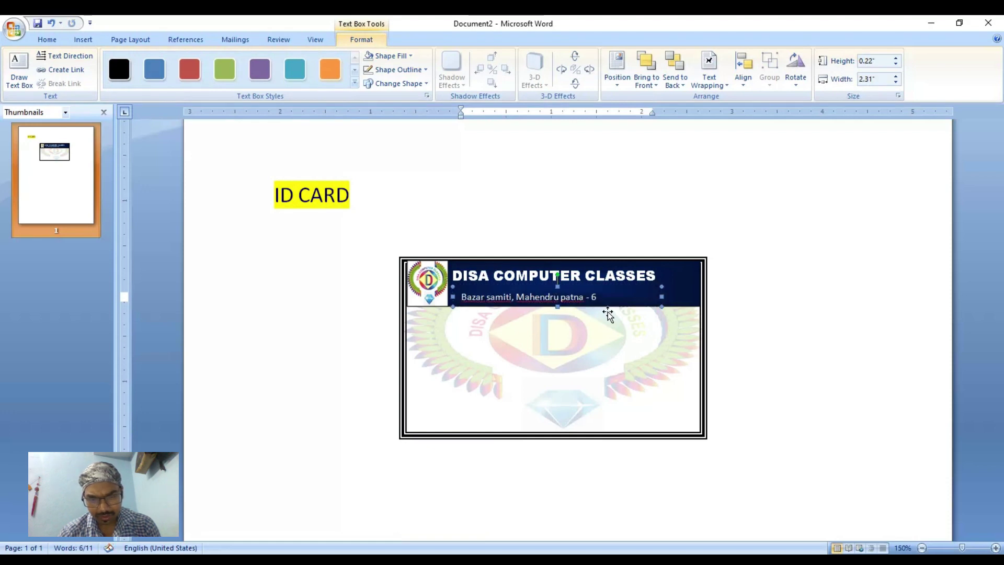
{"action": "left_click", "coordinate": [601, 339]}
{"action": "left_click", "coordinate": [510, 297]}
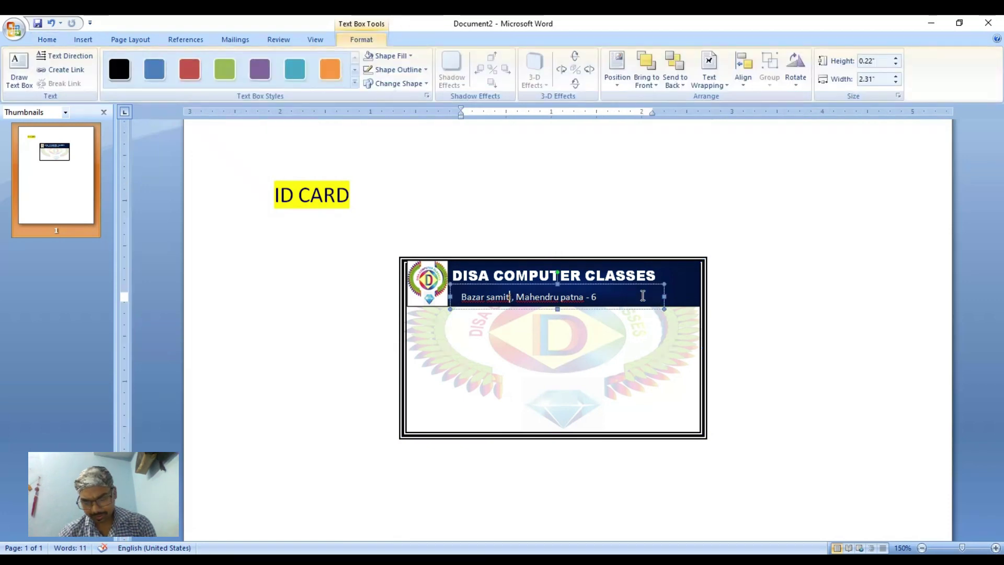
Shift the address box left and slightly up, flush under the title.
{"action": "left_click", "coordinate": [539, 284]}
{"action": "key", "text": "Left"}
{"action": "key", "text": "Left"}
{"action": "key", "text": "Left"}
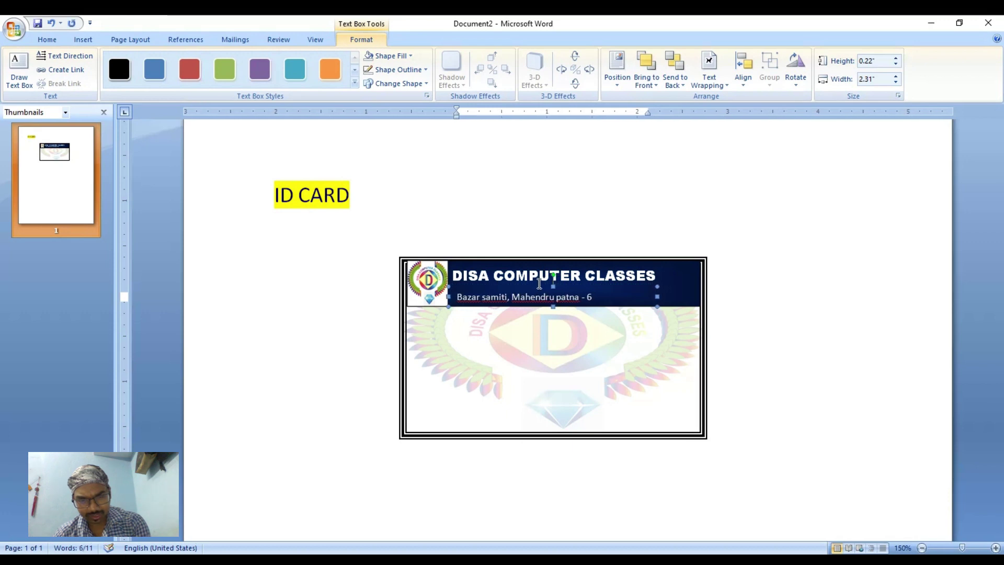
{"action": "key", "text": "Left"}
{"action": "key", "text": "Left"}
{"action": "key", "text": "Left"}
{"action": "key", "text": "Left"}
{"action": "key", "text": "Left"}
{"action": "key", "text": "Left"}
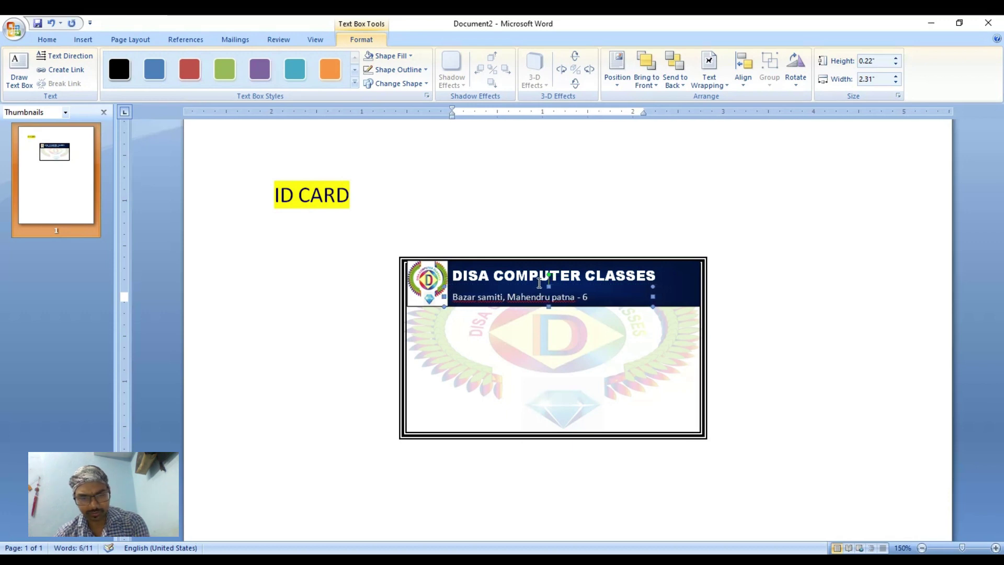
{"action": "left_click", "coordinate": [517, 344]}
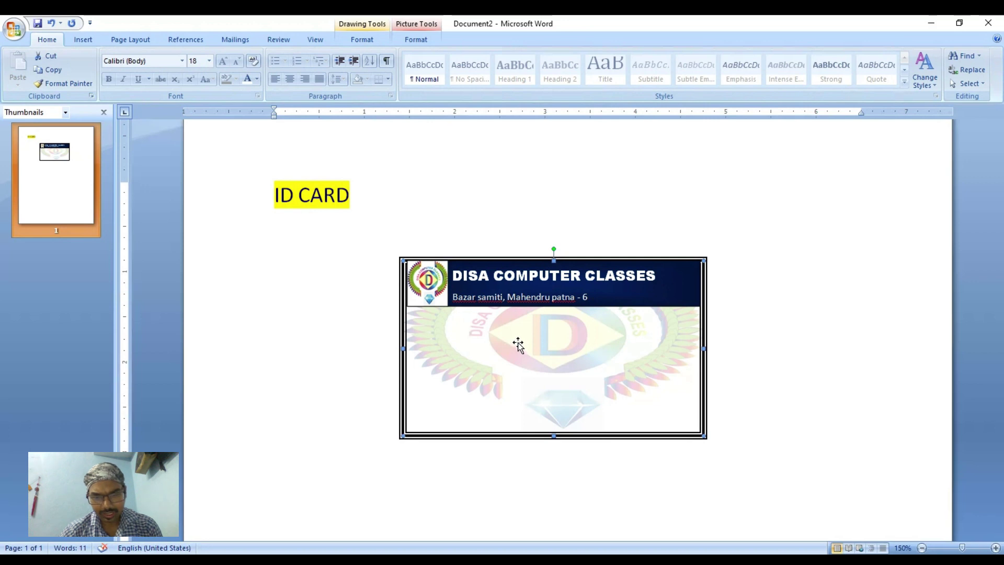
{"action": "left_click", "coordinate": [549, 292]}
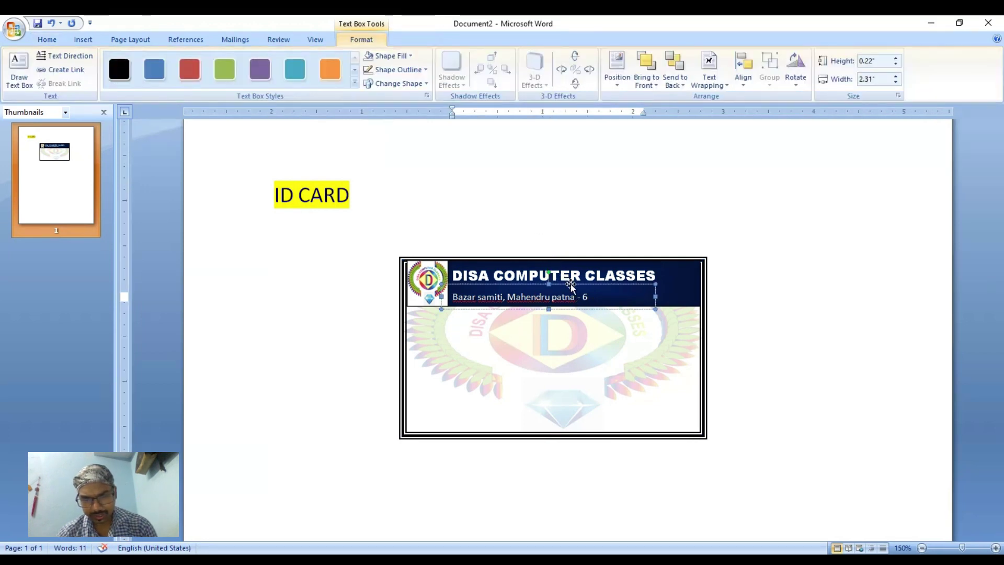
{"action": "left_click_drag", "start_coordinate": [571, 285], "coordinate": [570, 283]}
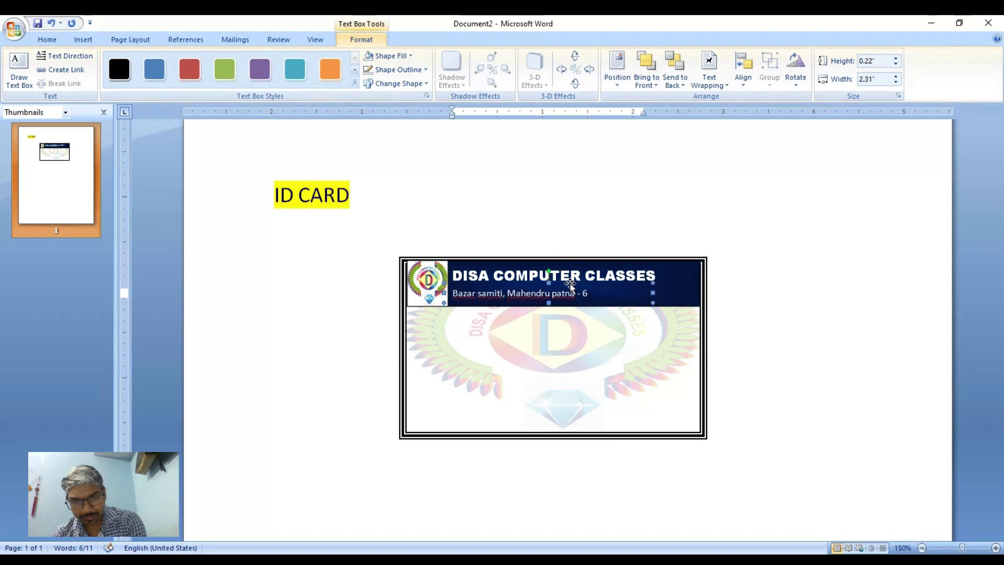
{"action": "left_click", "coordinate": [573, 315]}
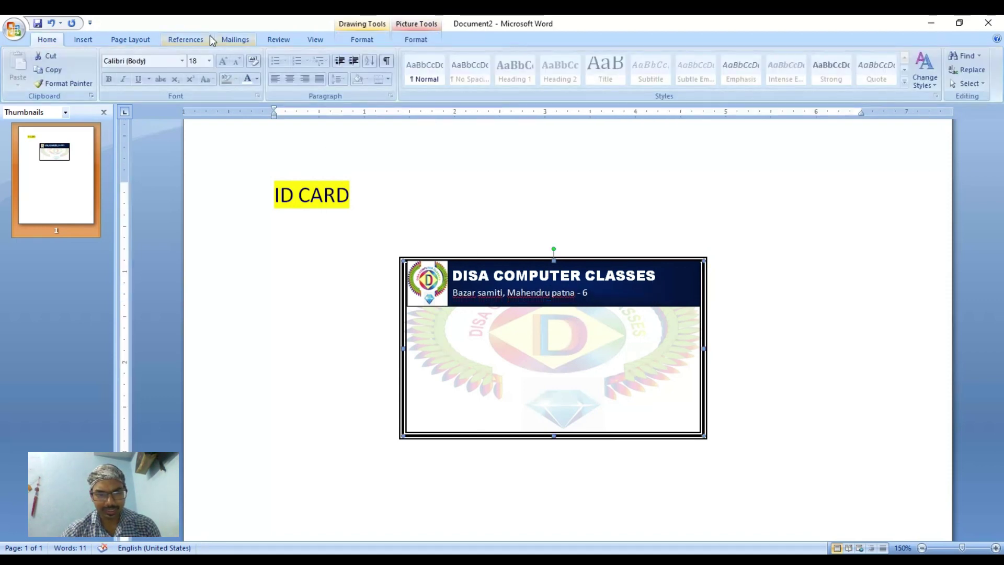
Draw a thin rectangle below the header, nudge it left, and make it 0.22" tall.
{"action": "left_click", "coordinate": [89, 38]}
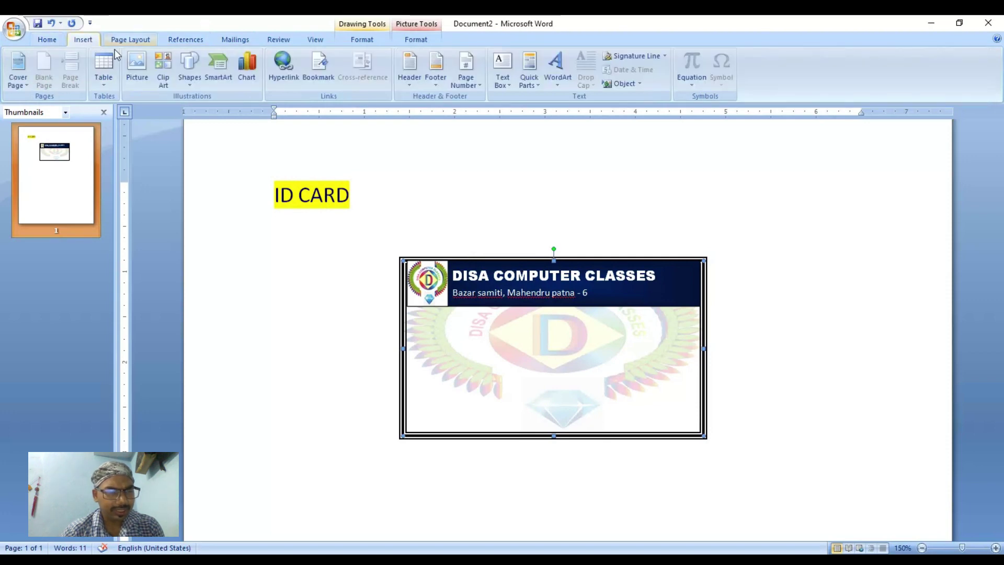
{"action": "left_click", "coordinate": [189, 73]}
{"action": "left_click", "coordinate": [223, 111]}
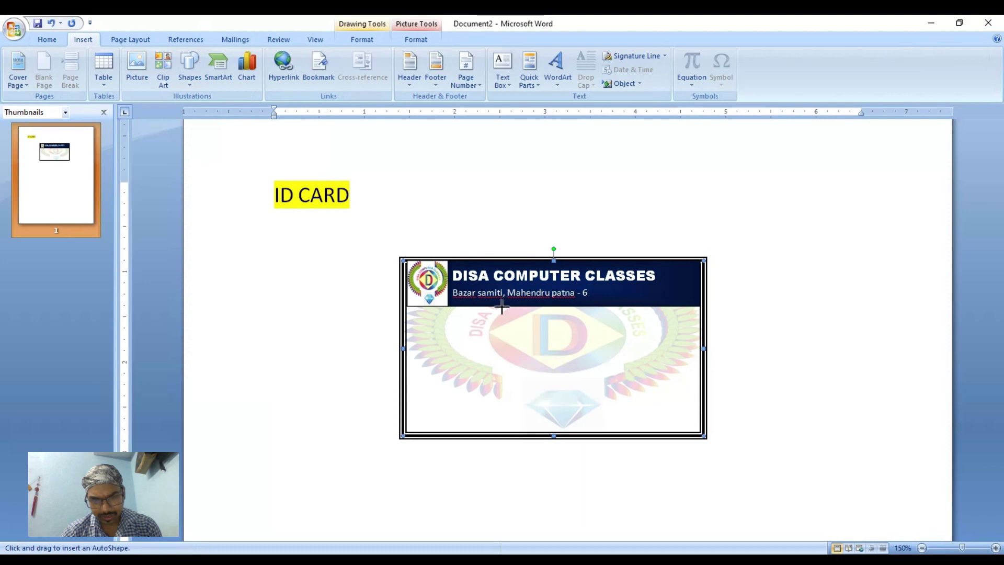
{"action": "left_click_drag", "start_coordinate": [561, 318], "coordinate": [627, 321]}
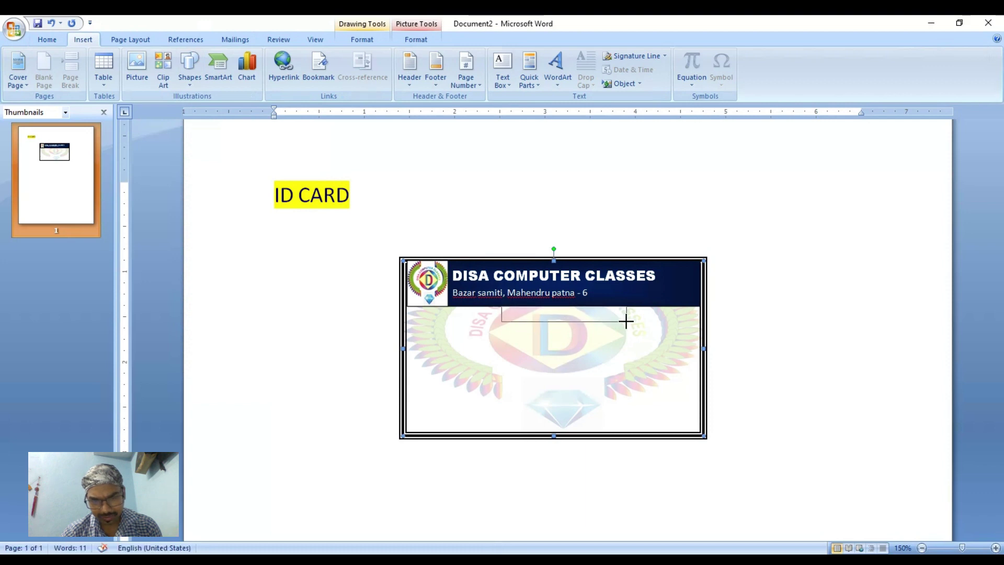
{"action": "key", "text": "Left"}
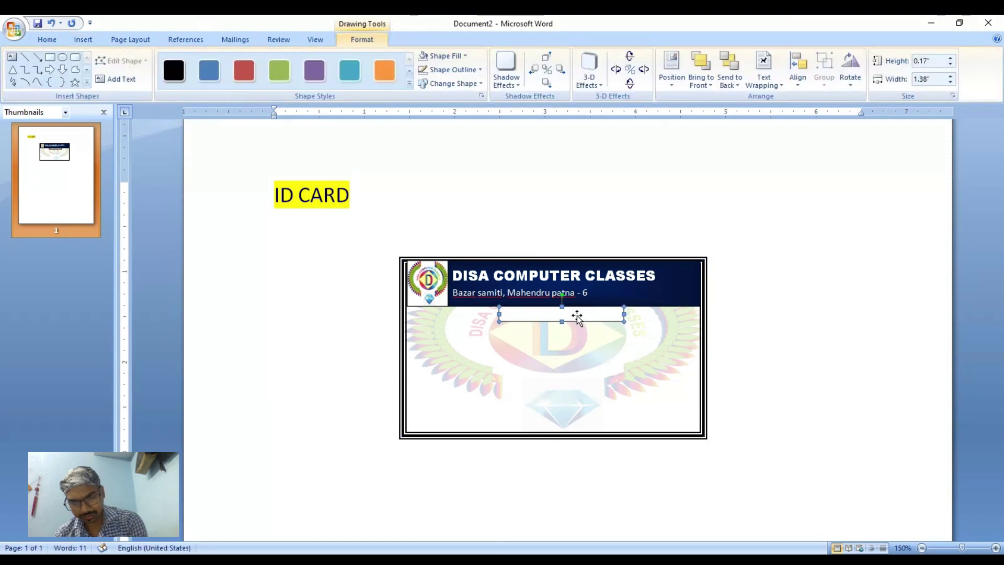
{"action": "key", "text": "Left"}
{"action": "key", "text": "Left"}
{"action": "key", "text": "Left"}
{"action": "key", "text": "Left"}
{"action": "key", "text": "Left"}
{"action": "key", "text": "Left"}
{"action": "key", "text": "Left"}
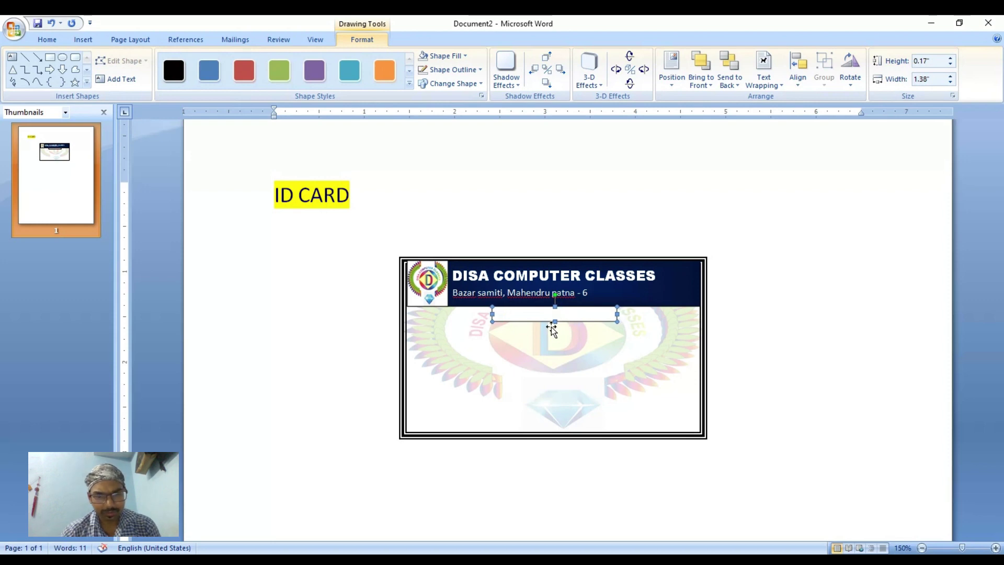
{"action": "left_click_drag", "start_coordinate": [555, 326], "coordinate": [555, 325]}
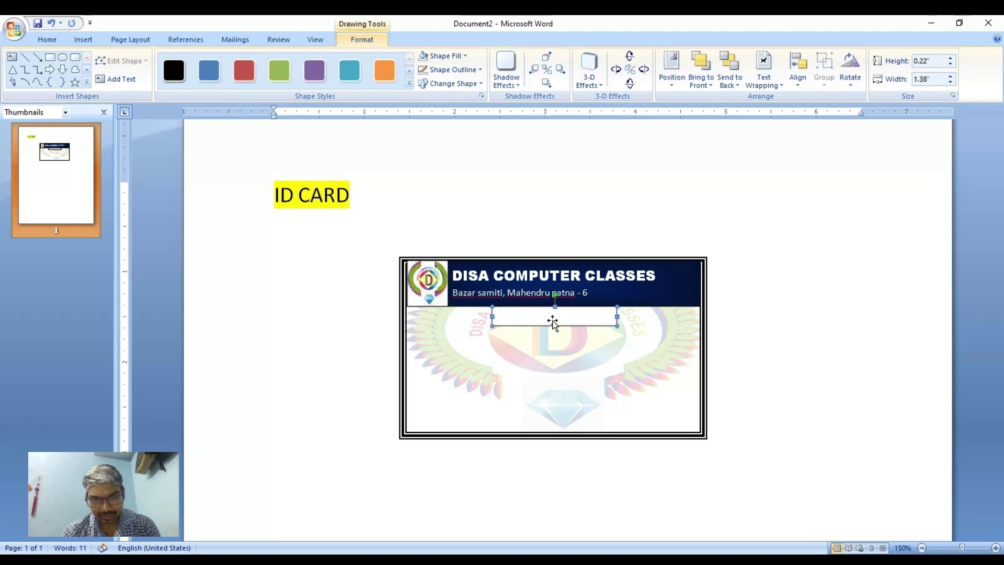
Give the rectangle a dark blue gradient fill and make it accept text.
{"action": "left_click", "coordinate": [479, 72]}
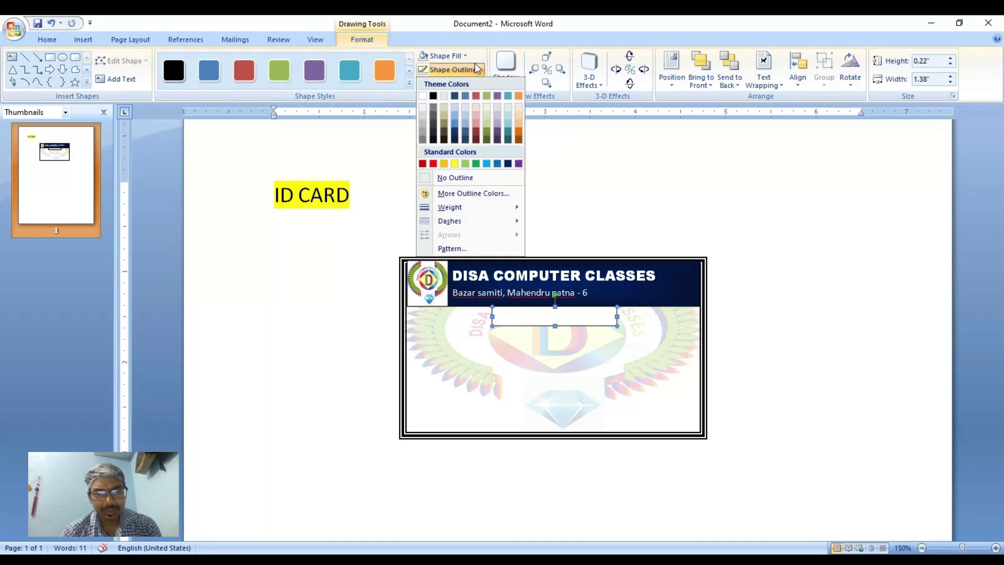
{"action": "left_click", "coordinate": [466, 55]}
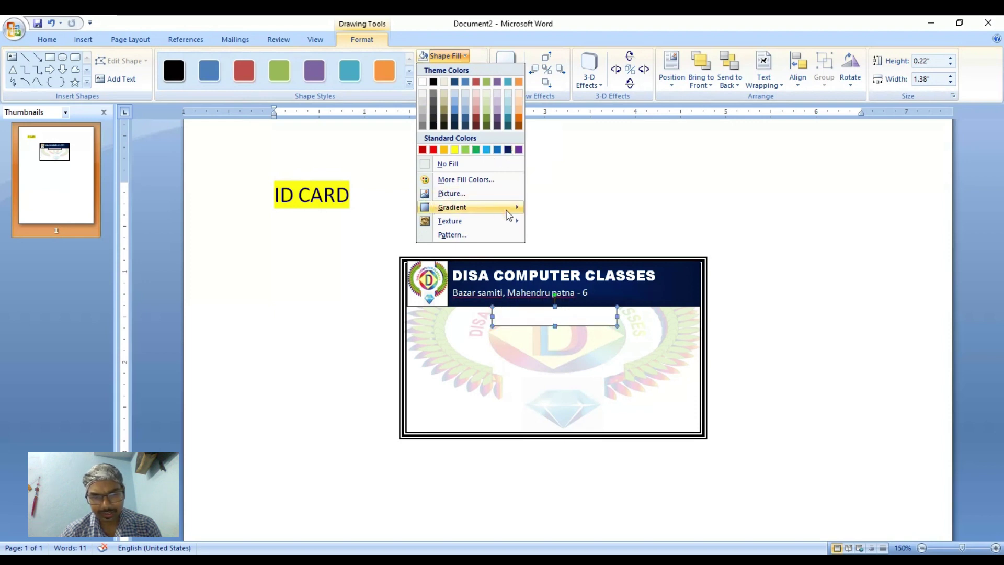
{"action": "mouse_move", "coordinate": [453, 207]}
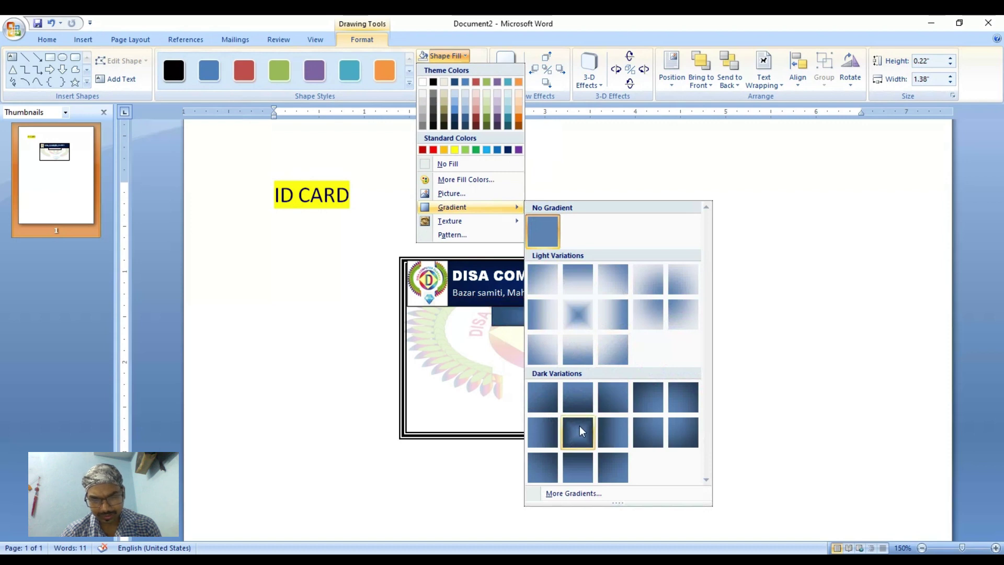
{"action": "left_click", "coordinate": [578, 428]}
{"action": "right_click", "coordinate": [560, 315]}
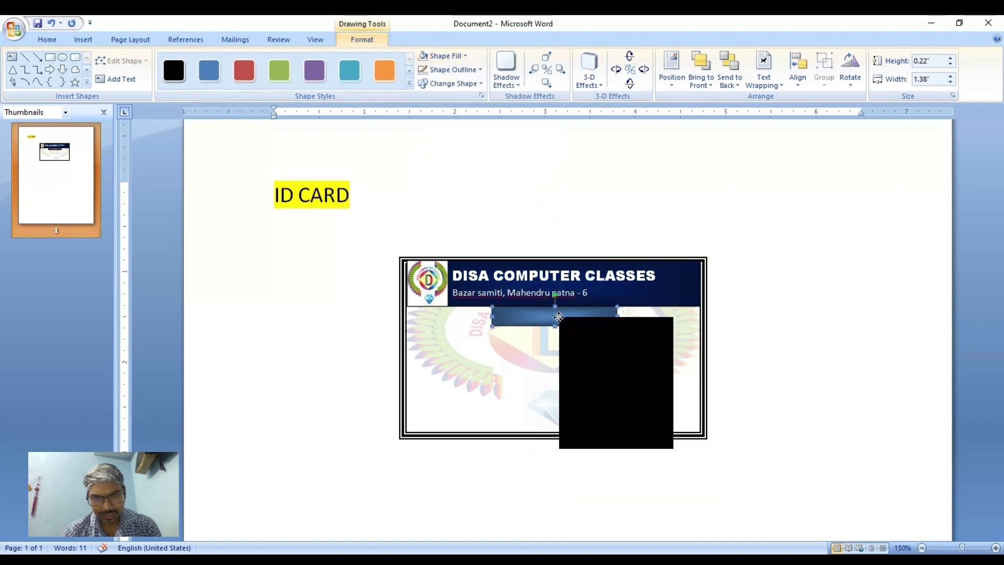
{"action": "left_click", "coordinate": [586, 364]}
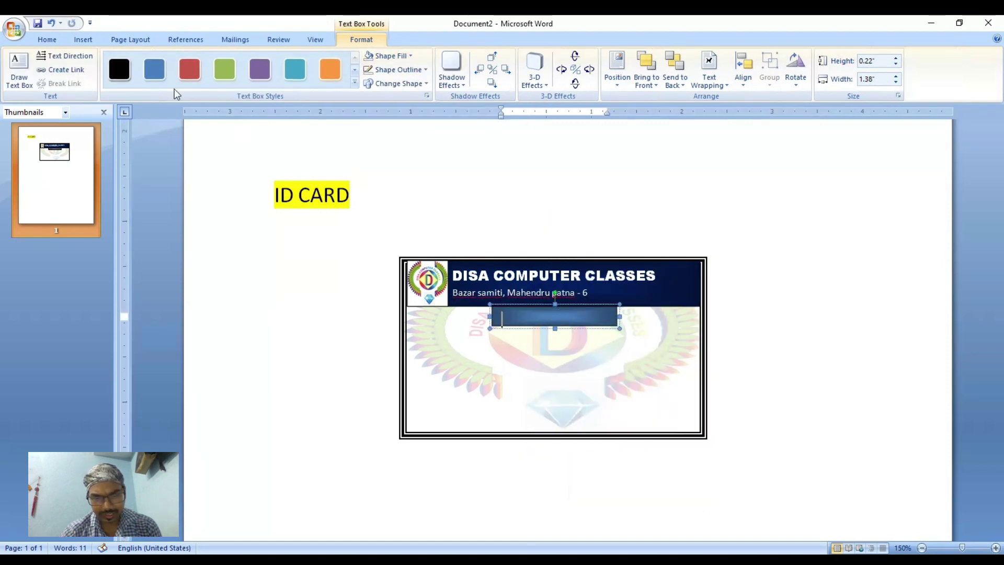
Type IDENTITY CARD into the gradient bar and select the label text.
{"action": "left_click", "coordinate": [47, 39]}
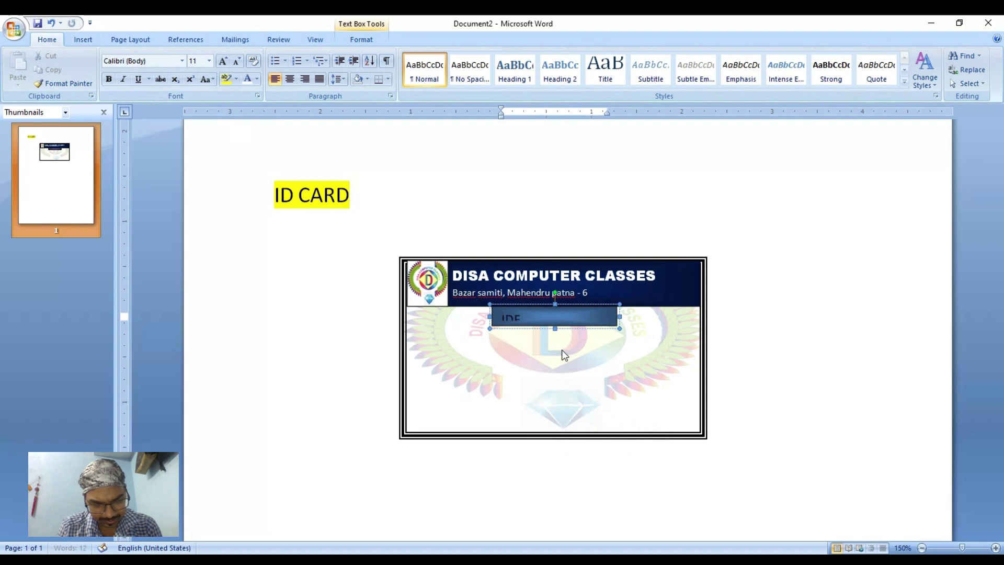
{"action": "type", "text": "IDENTITY CARD"}
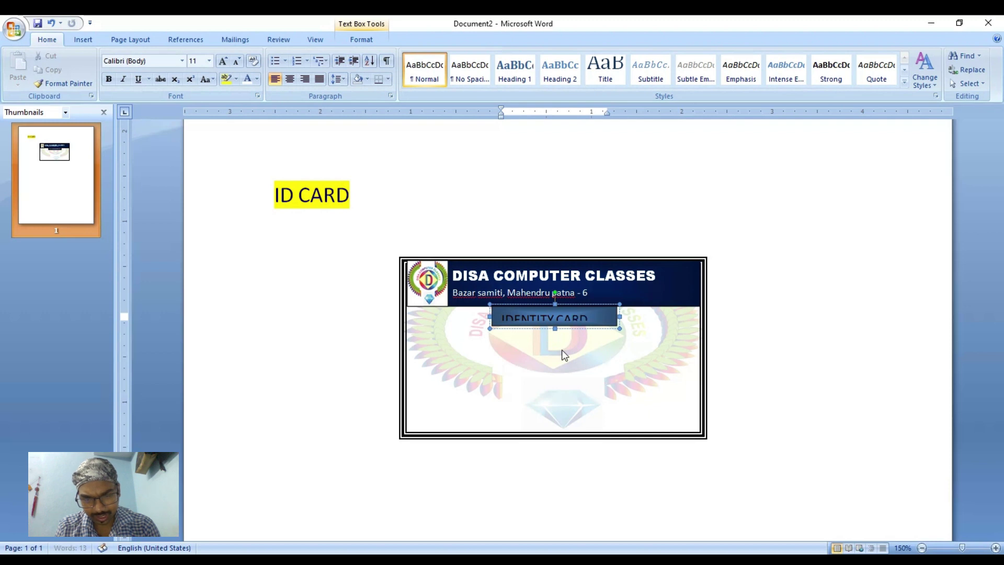
{"action": "key", "text": "ctrl+shift+Left"}
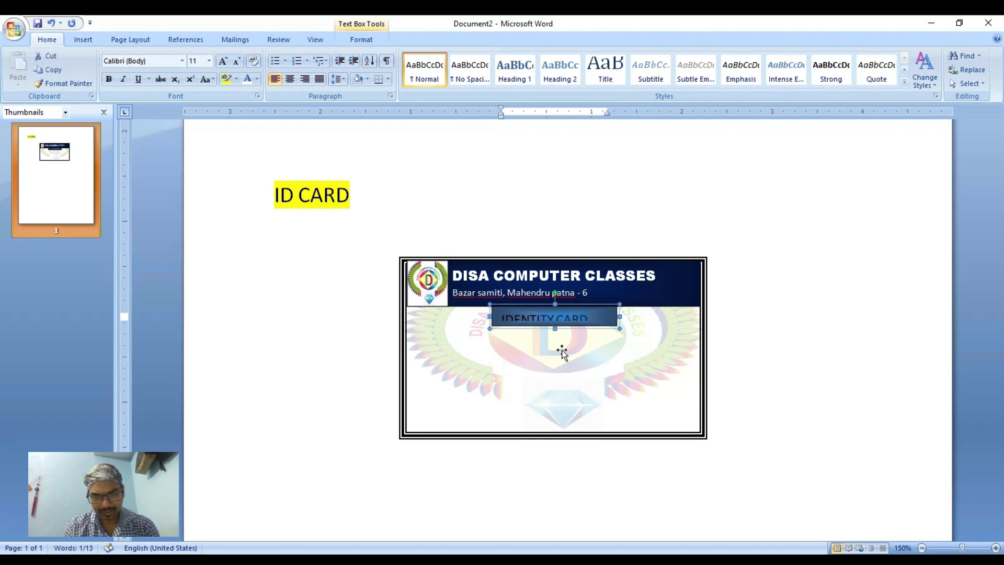
Remove the highlight from IDENTITY CARD and colour its text yellow-green.
{"action": "left_click", "coordinate": [226, 79]}
{"action": "key", "text": "Left"}
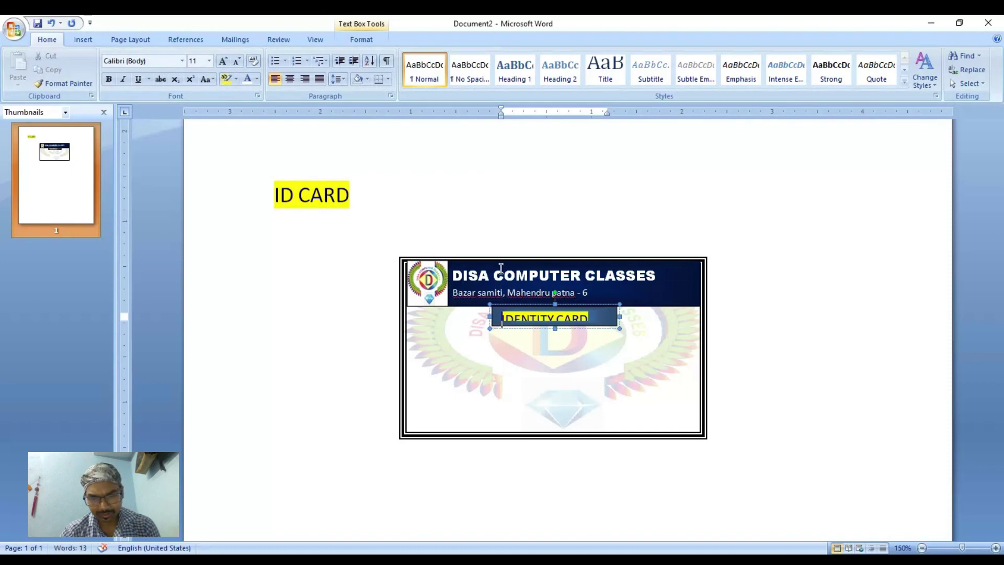
{"action": "left_click", "coordinate": [256, 79]}
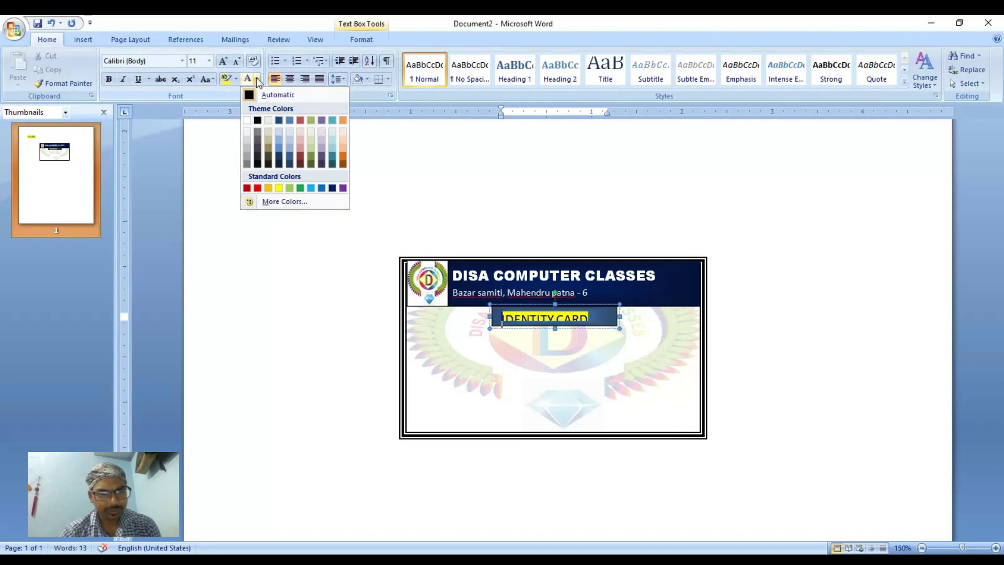
{"action": "left_click", "coordinate": [282, 188]}
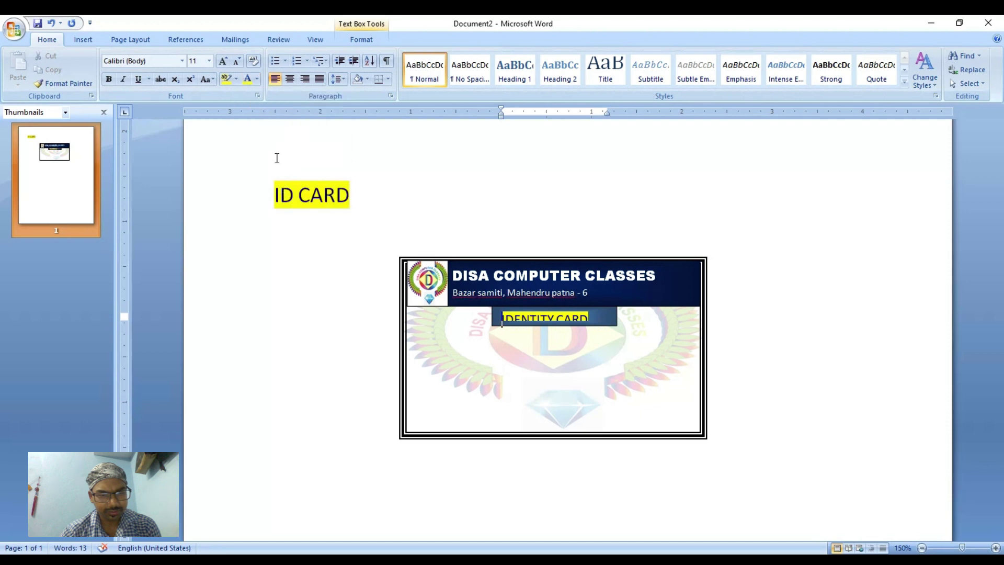
{"action": "left_click", "coordinate": [236, 79]}
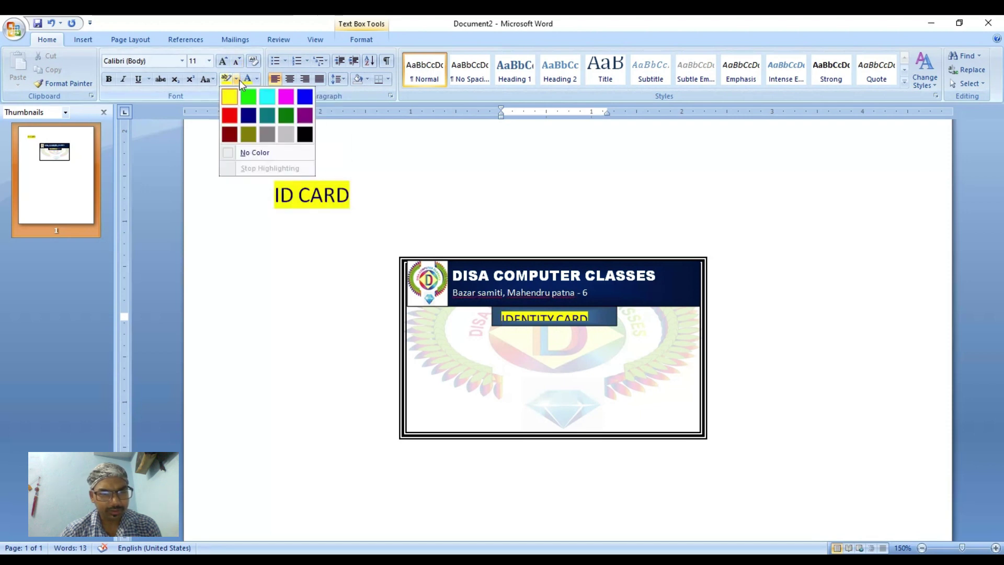
{"action": "left_click", "coordinate": [252, 153]}
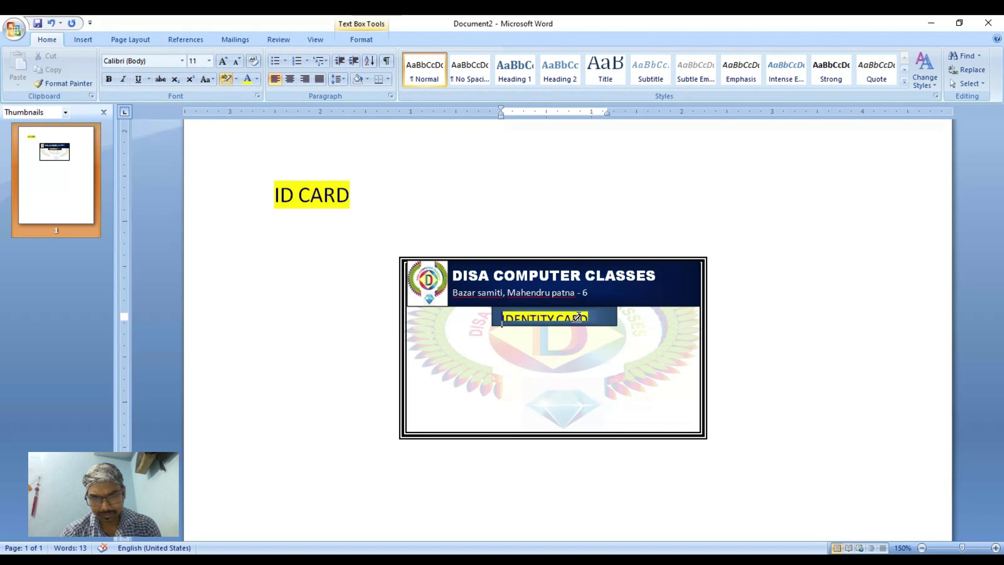
{"action": "left_click_drag", "start_coordinate": [585, 317], "coordinate": [502, 318]}
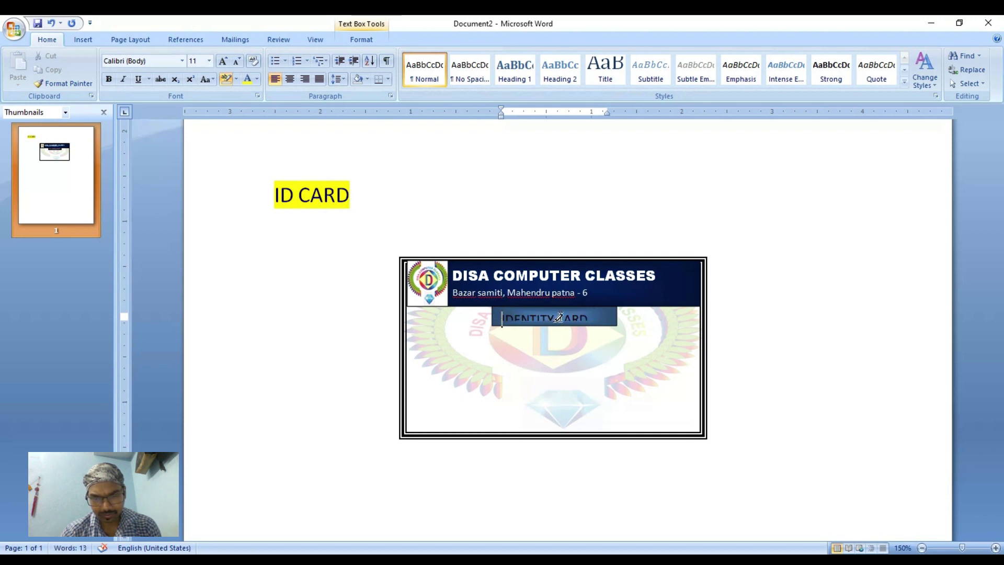
{"action": "left_click", "coordinate": [257, 79]}
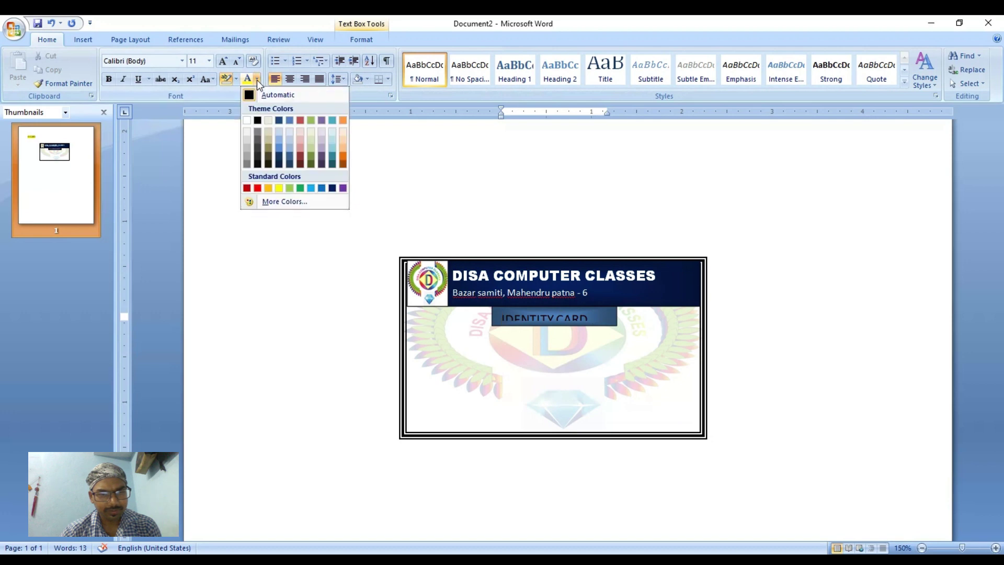
{"action": "left_click", "coordinate": [505, 319]}
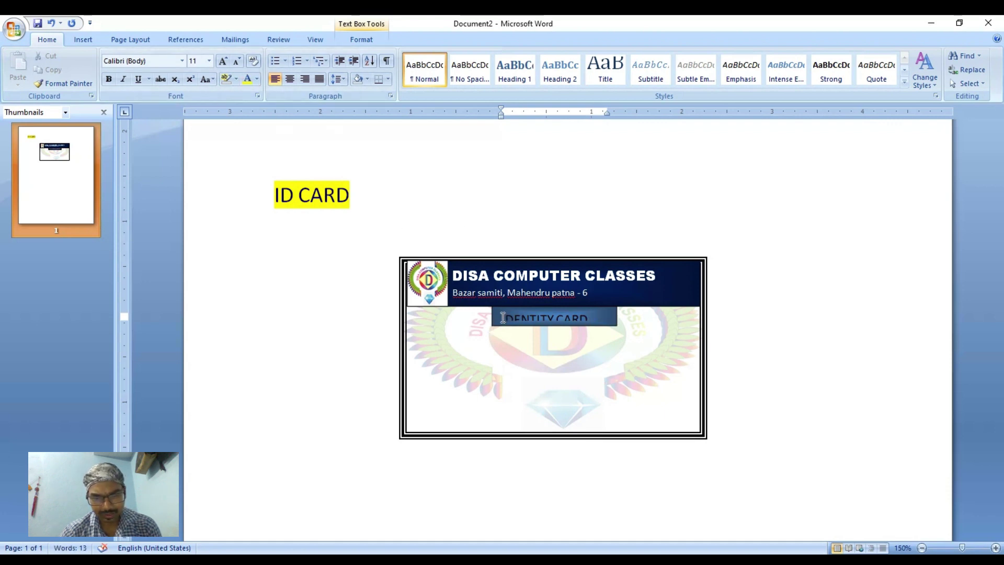
{"action": "triple_click", "coordinate": [570, 320]}
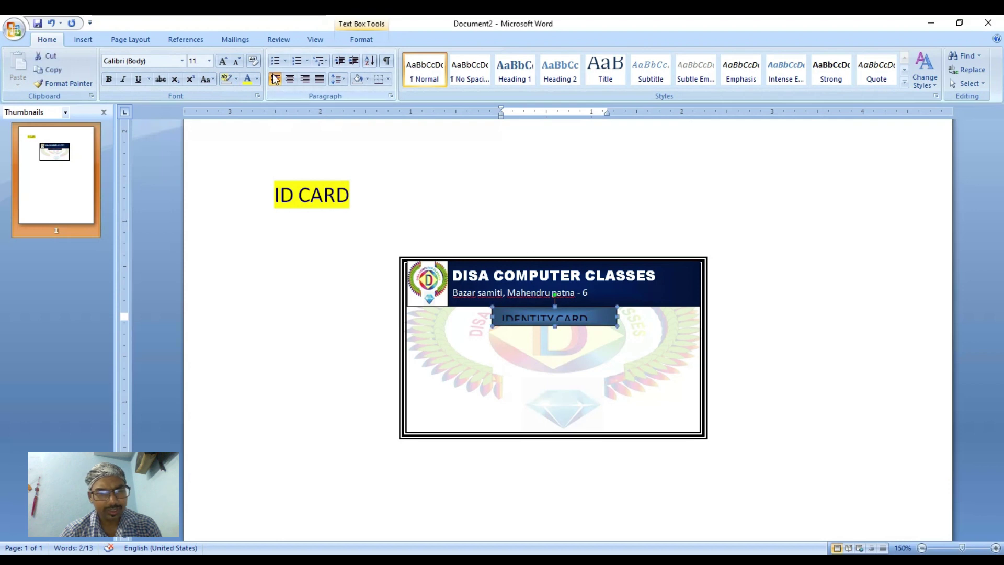
{"action": "left_click", "coordinate": [248, 79]}
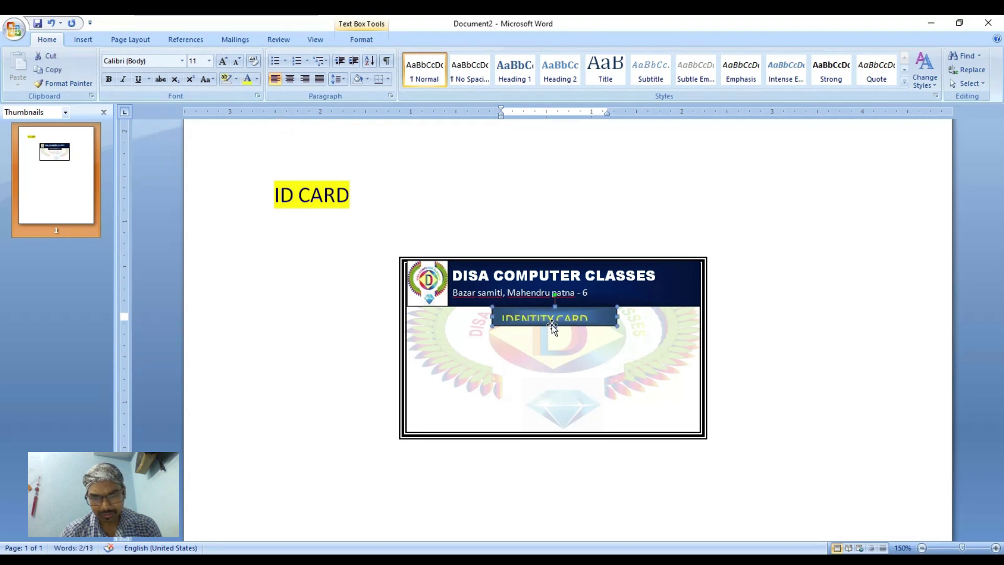
Set the label to single line spacing with no space after.
{"action": "left_click", "coordinate": [589, 326]}
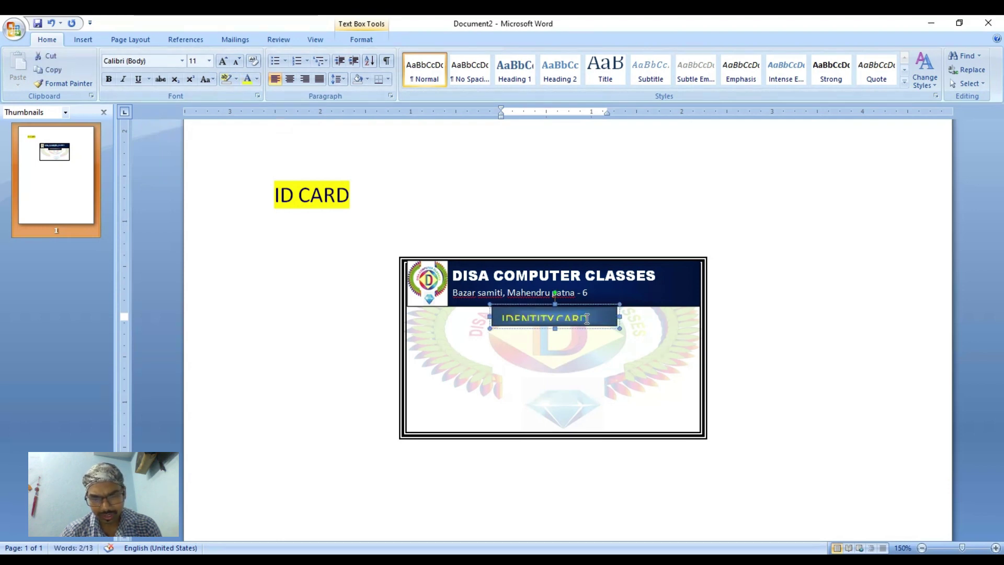
{"action": "left_click", "coordinate": [340, 81]}
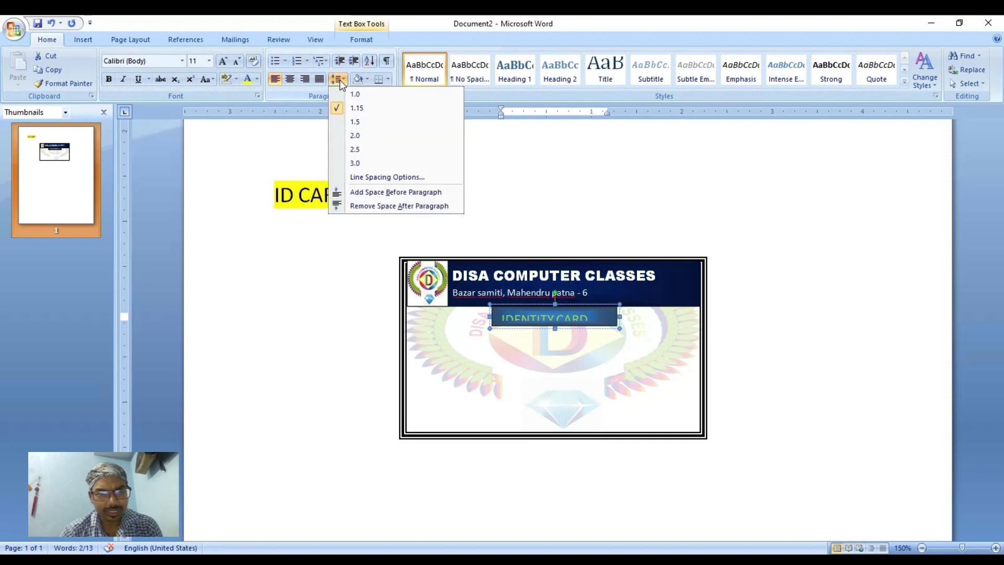
{"action": "left_click", "coordinate": [404, 206]}
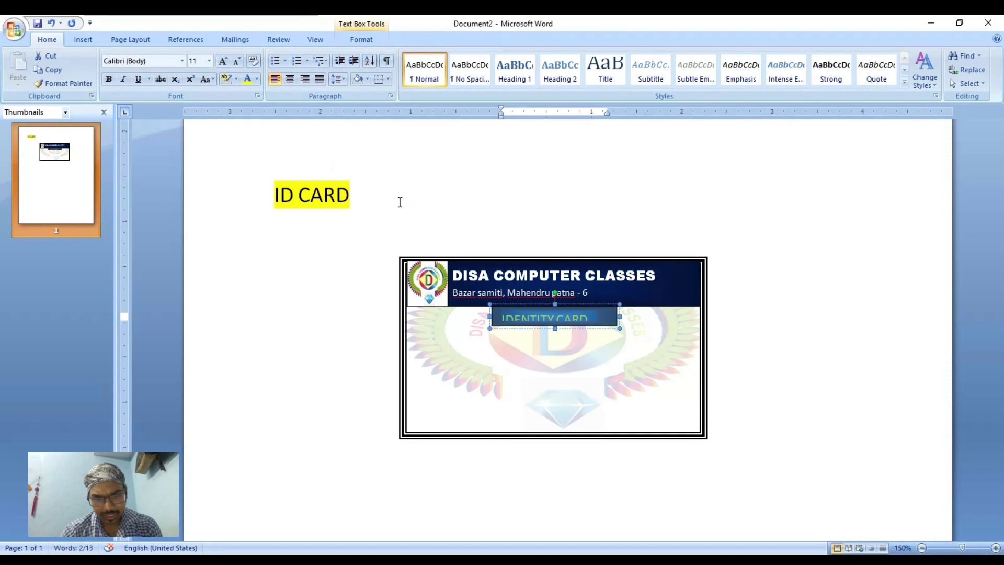
{"action": "left_click", "coordinate": [347, 80]}
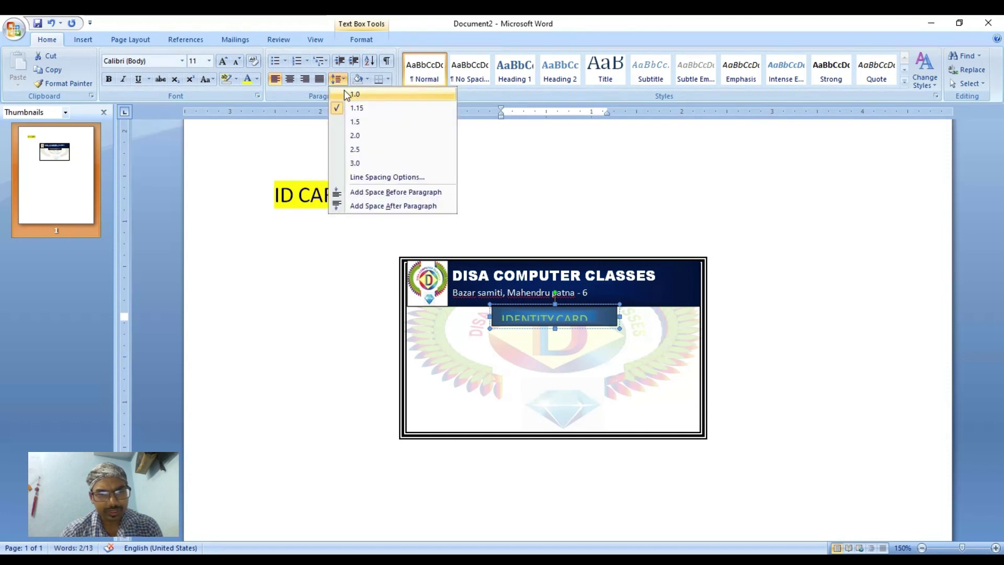
{"action": "left_click", "coordinate": [345, 96]}
Nudge the IDENTITY CARD box up twice and centre its text.
{"action": "left_click", "coordinate": [589, 318]}
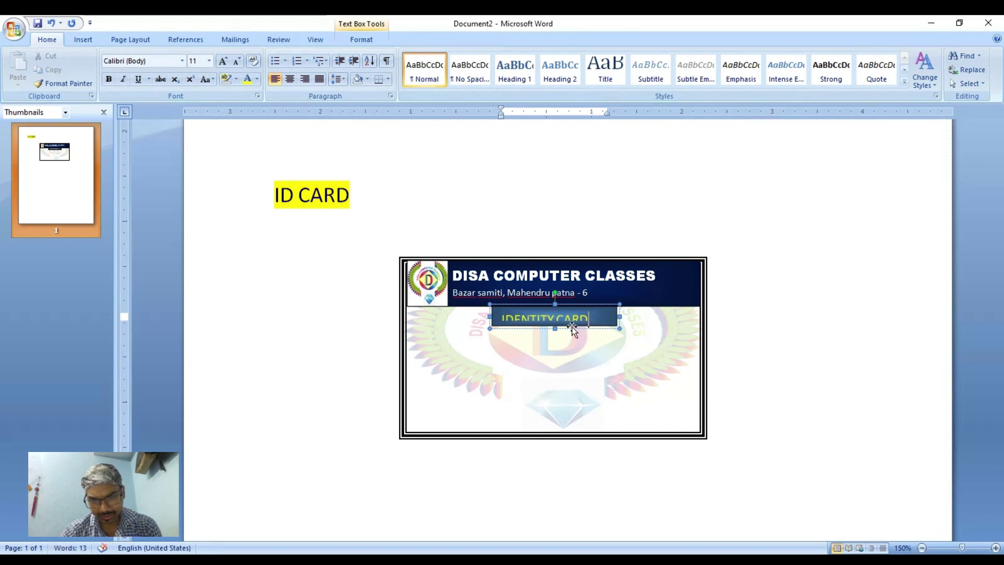
{"action": "left_click_drag", "start_coordinate": [555, 329], "coordinate": [553, 331]}
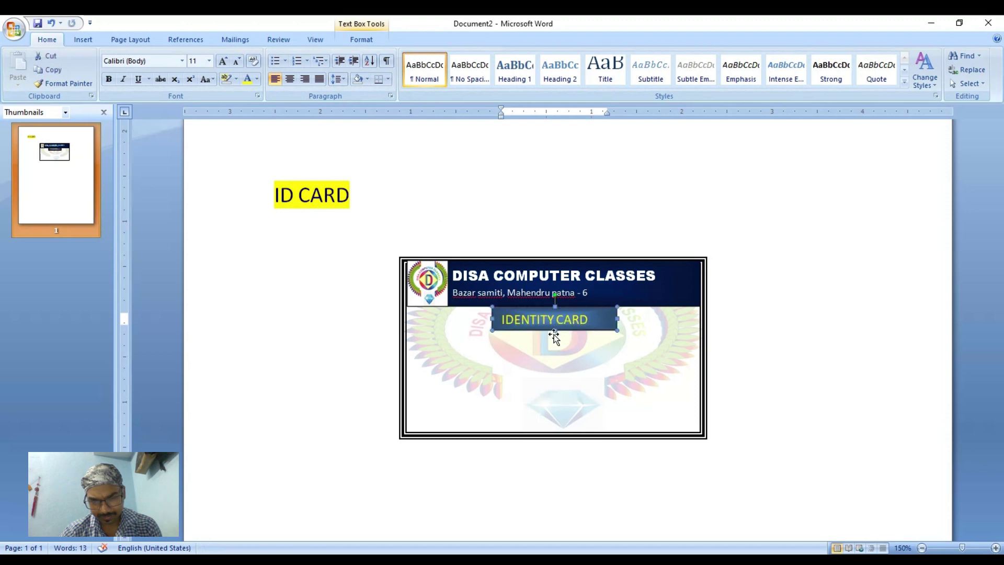
{"action": "left_click", "coordinate": [607, 317]}
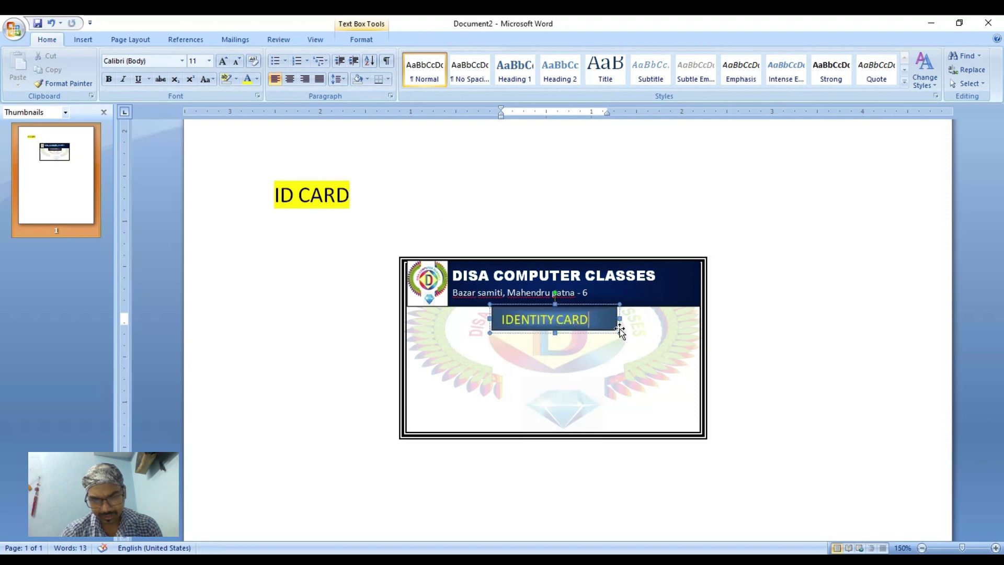
{"action": "left_click", "coordinate": [589, 309]}
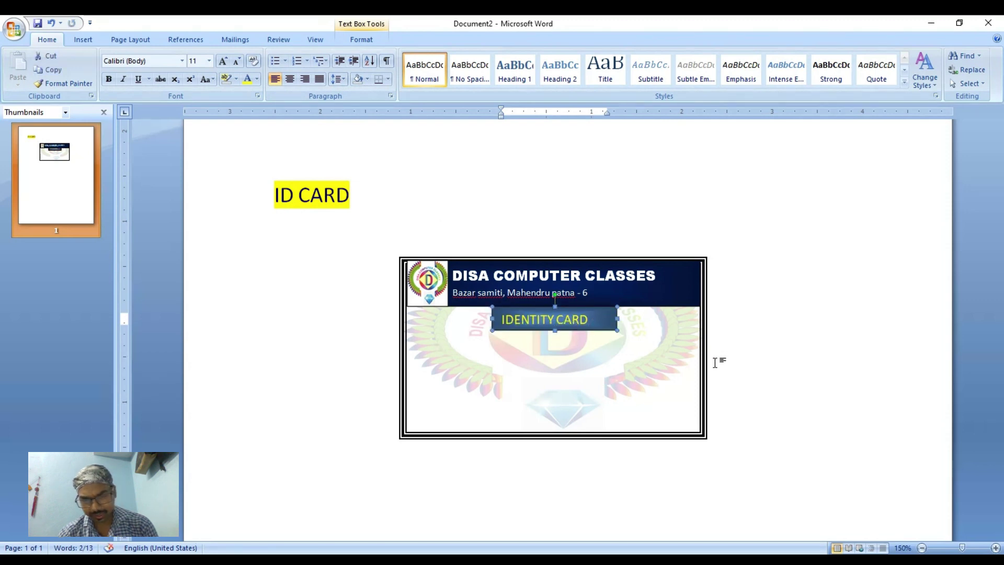
{"action": "key", "text": "Up"}
{"action": "key", "text": "Up"}
{"action": "key", "text": "Up"}
{"action": "key", "text": "Up"}
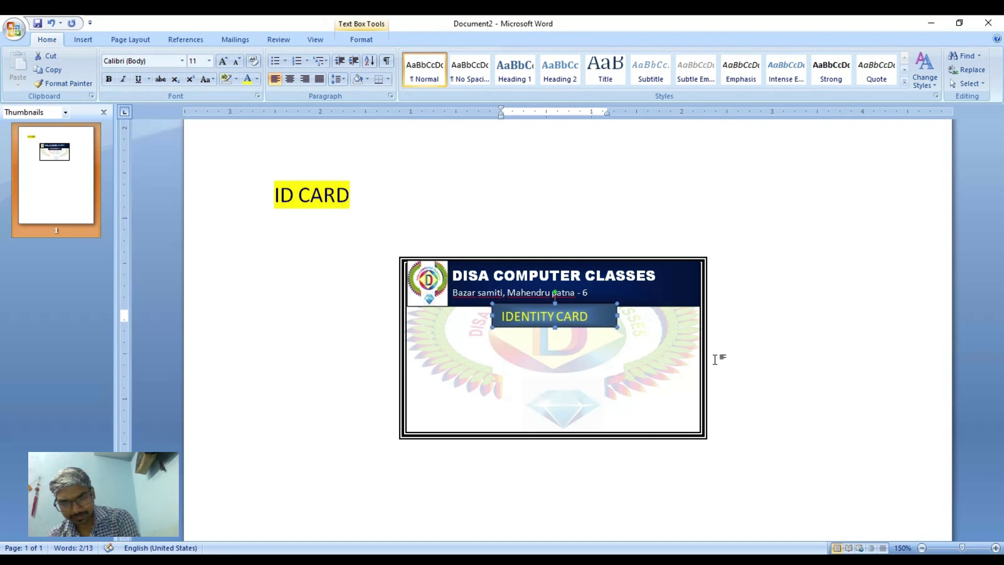
{"action": "key", "text": "Up"}
{"action": "key", "text": "Up"}
{"action": "left_click", "coordinate": [584, 377]}
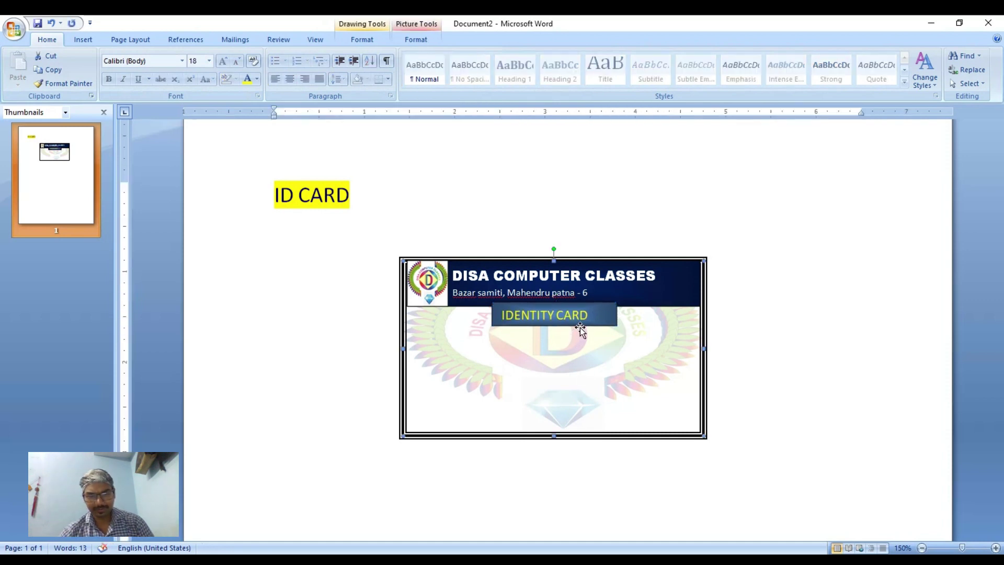
{"action": "left_click", "coordinate": [562, 314]}
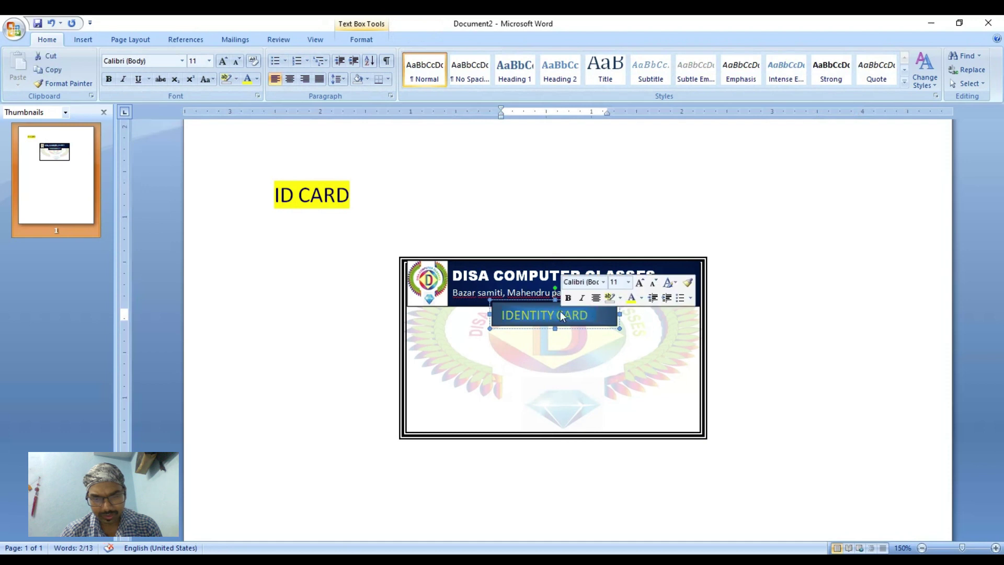
{"action": "left_click", "coordinate": [291, 79]}
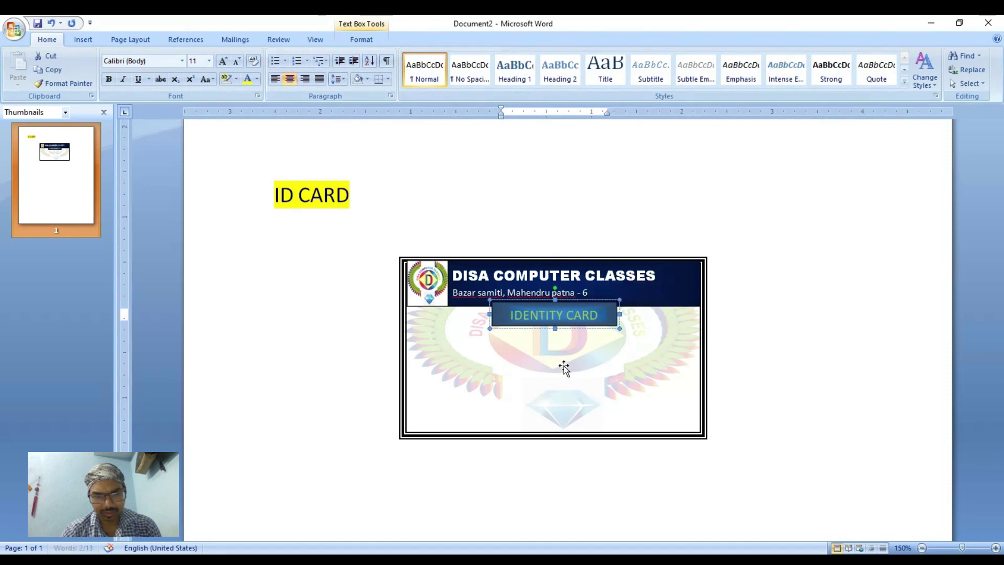
{"action": "left_click", "coordinate": [582, 340]}
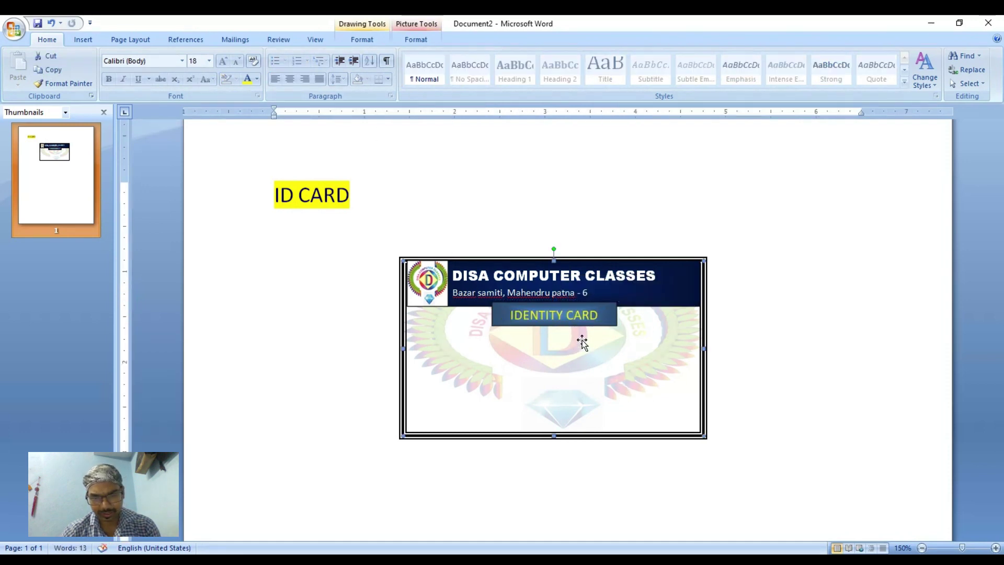
{"action": "left_click", "coordinate": [602, 308]}
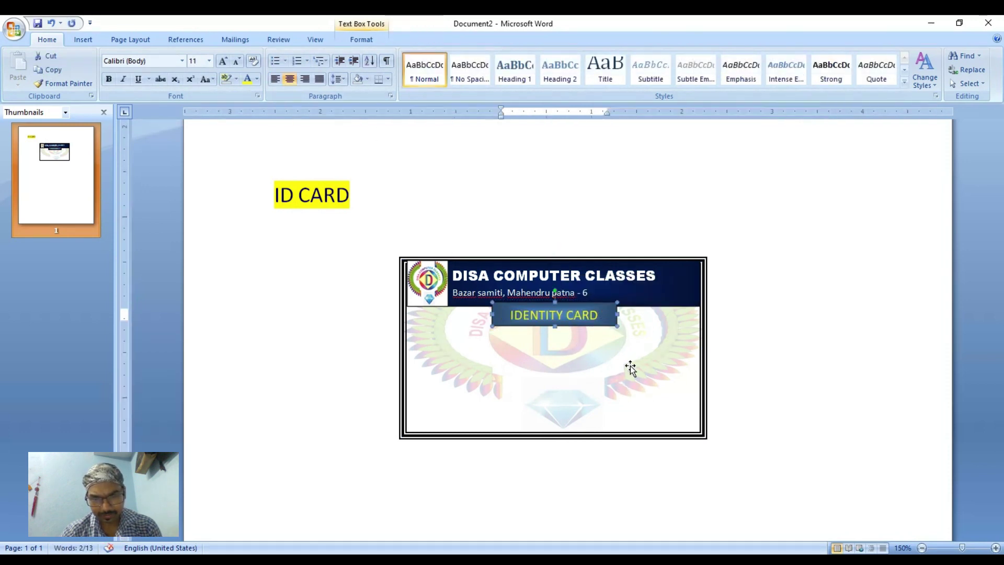
Change the IDENTITY CARD box into a ribbon banner and stretch it to 2" wide.
{"action": "double_click", "coordinate": [601, 307]}
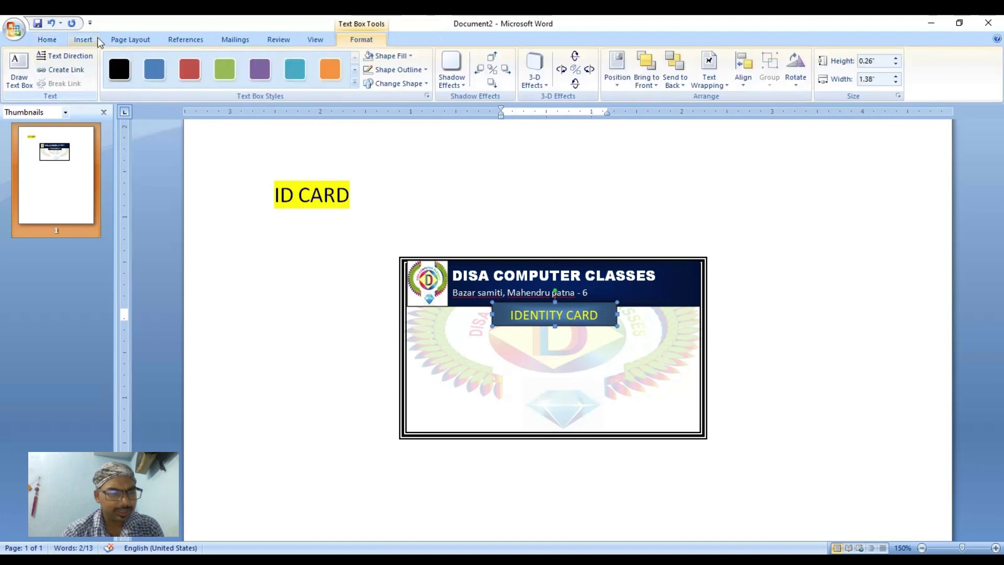
{"action": "left_click", "coordinate": [398, 83]}
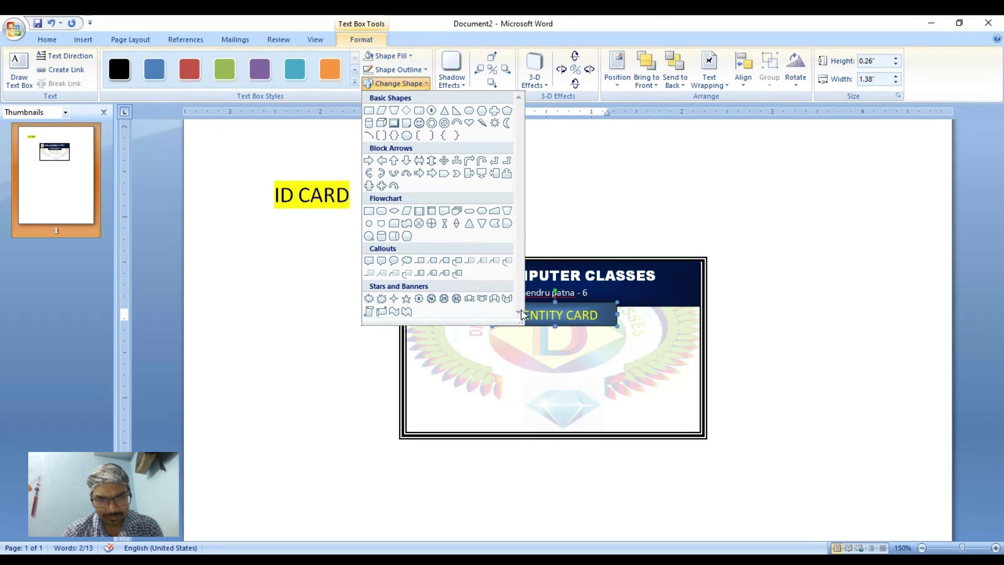
{"action": "left_click", "coordinate": [482, 298]}
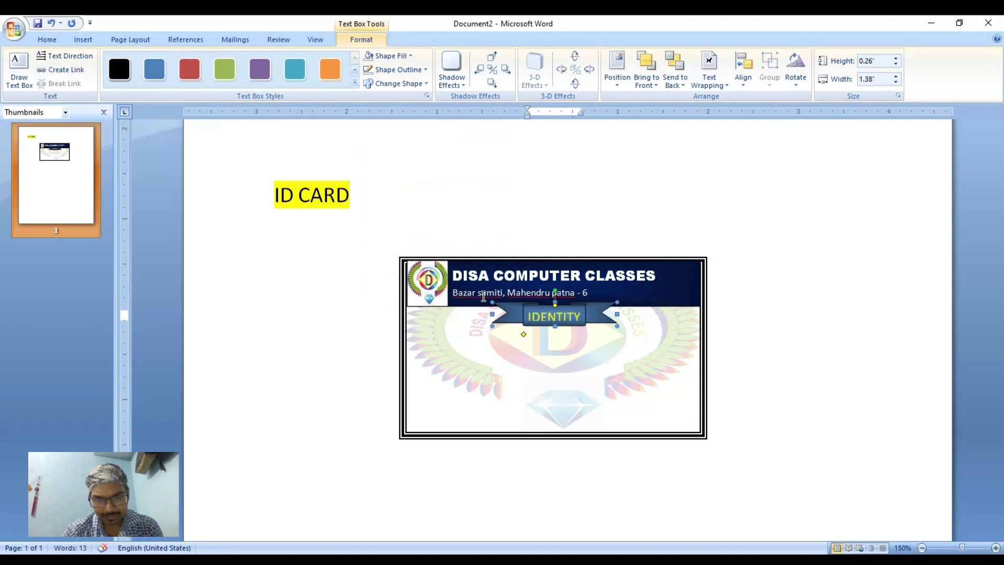
{"action": "left_click", "coordinate": [520, 361]}
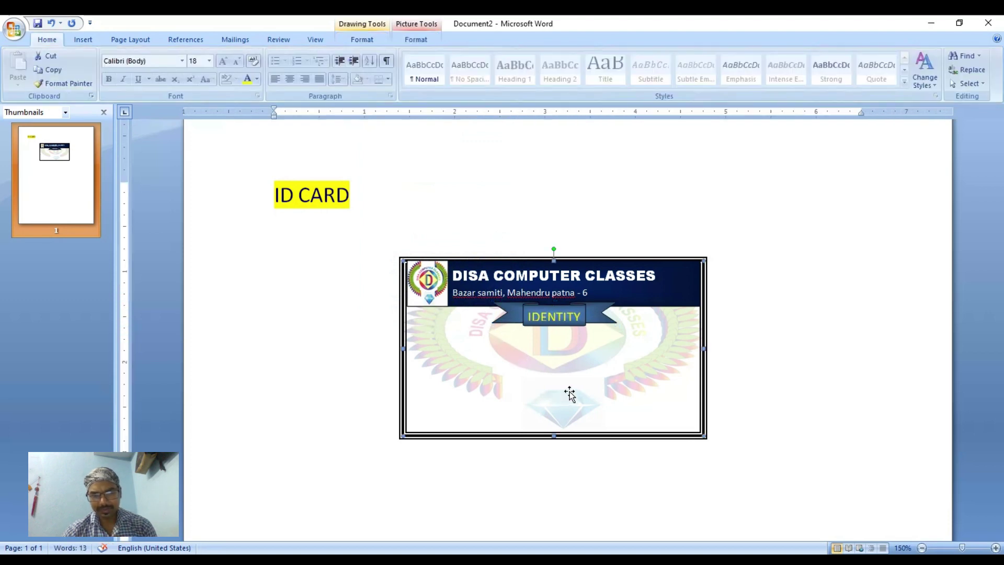
{"action": "left_click", "coordinate": [583, 314]}
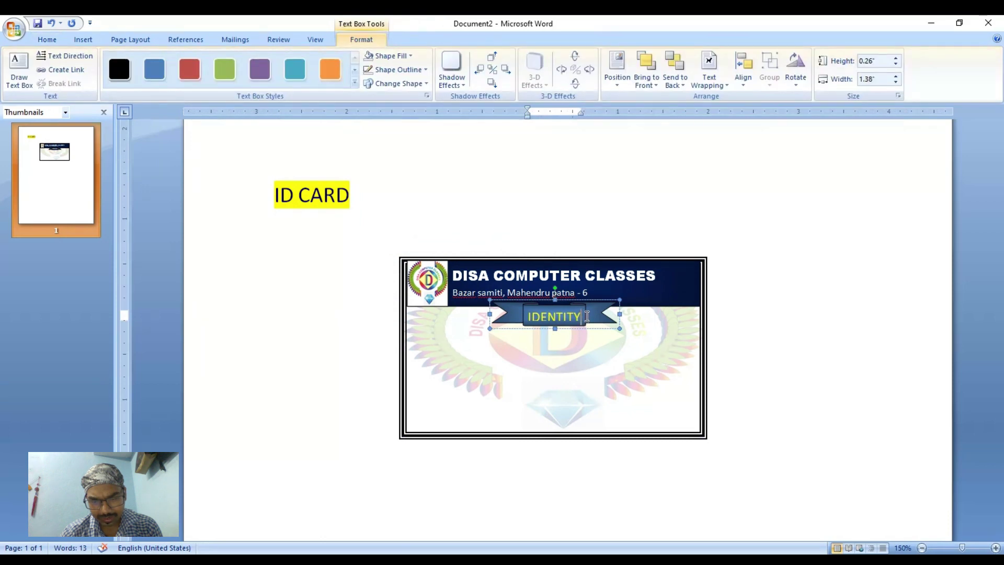
{"action": "left_click_drag", "start_coordinate": [620, 315], "coordinate": [633, 316]}
{"action": "left_click", "coordinate": [634, 318]}
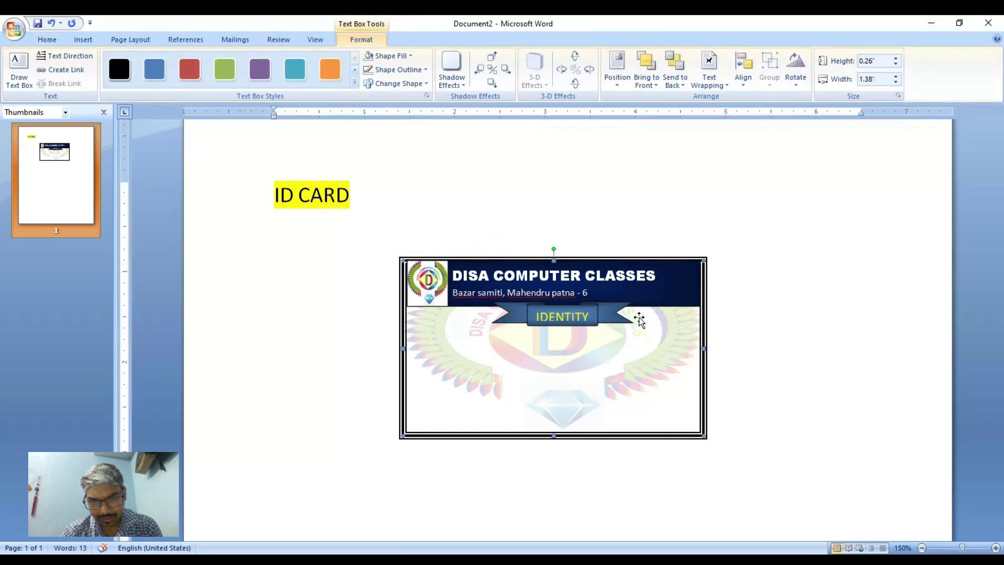
{"action": "left_click", "coordinate": [500, 315]}
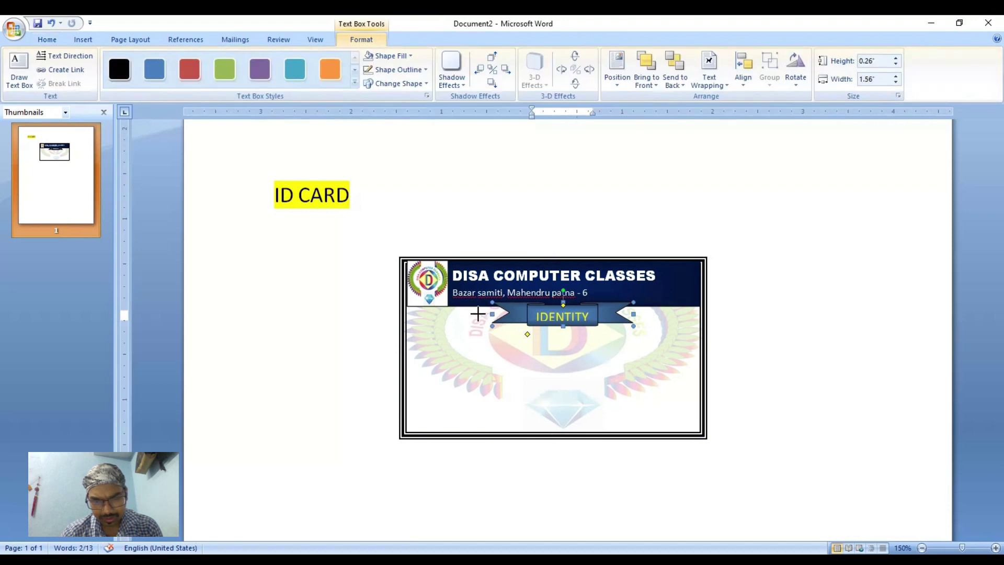
{"action": "mouse_move", "coordinate": [477, 314]}
{"action": "left_mouse_down"}
{"action": "mouse_move", "coordinate": [453, 313]}
{"action": "mouse_move", "coordinate": [475, 335]}
{"action": "left_mouse_up"}
{"action": "type", "text": "CARD"}
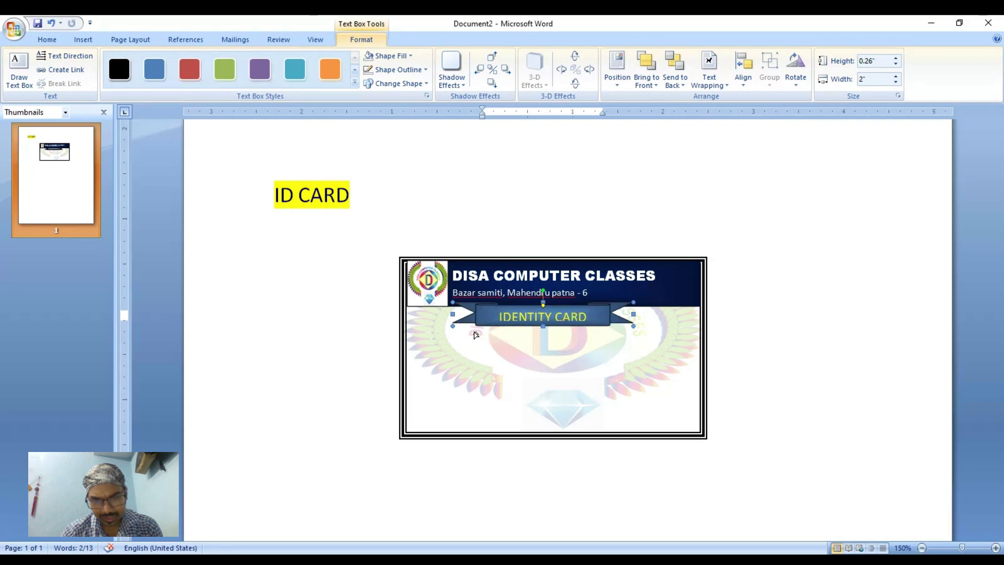
Narrow the ribbon's centre panel and nudge the banner to centre it under the header.
{"action": "left_click", "coordinate": [523, 360]}
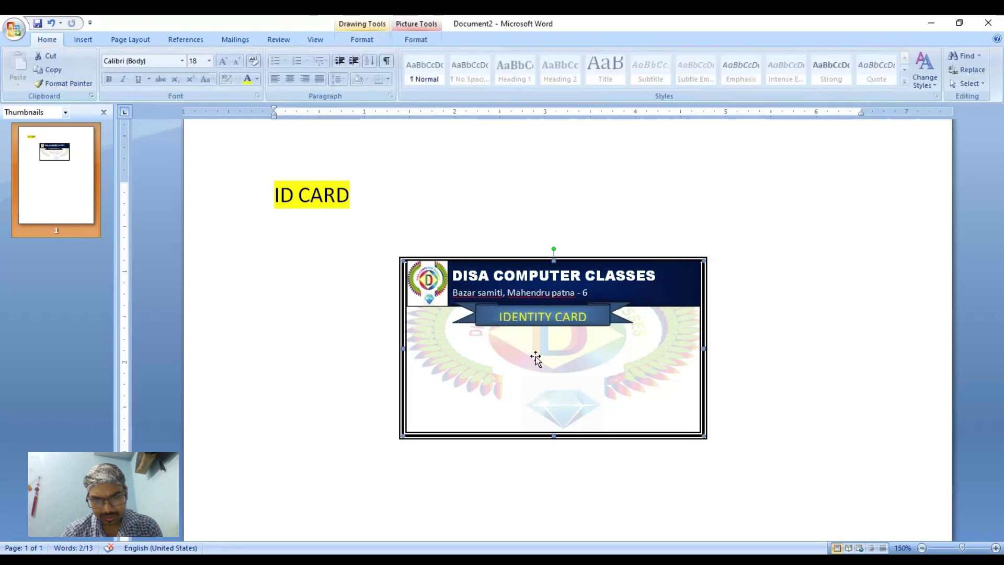
{"action": "left_click", "coordinate": [484, 314]}
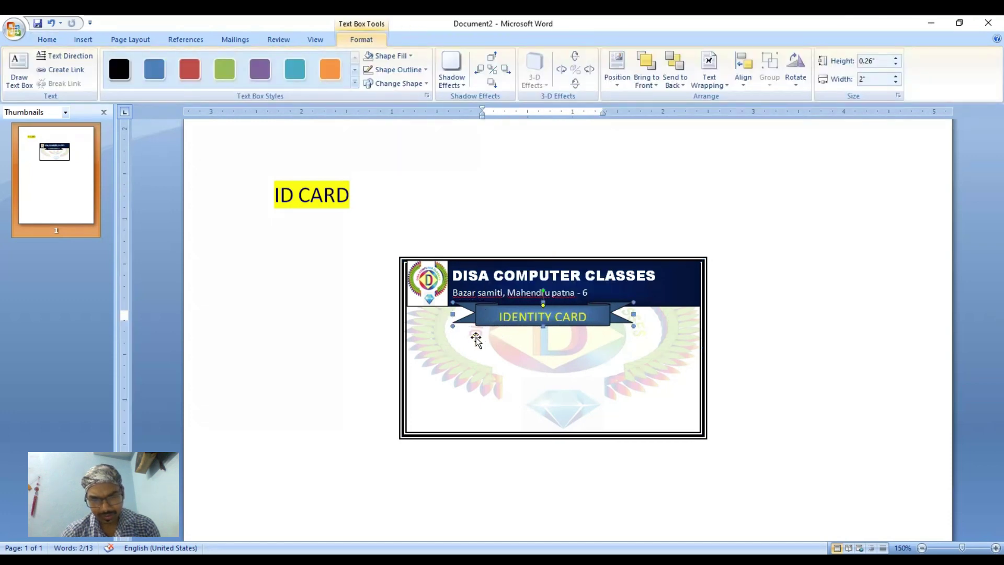
{"action": "left_click_drag", "start_coordinate": [476, 334], "coordinate": [485, 335]}
{"action": "left_click", "coordinate": [539, 338]}
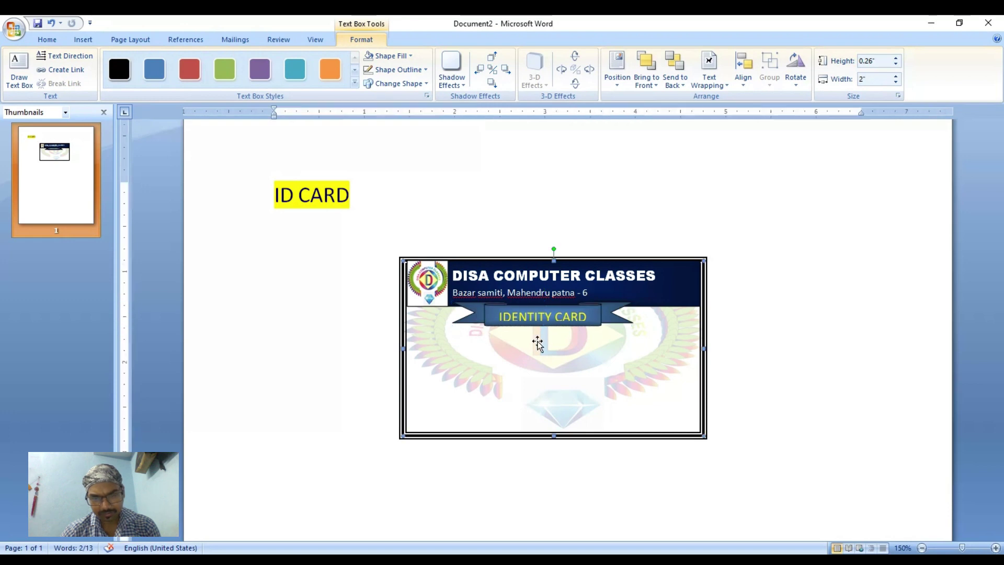
{"action": "left_click", "coordinate": [496, 306]}
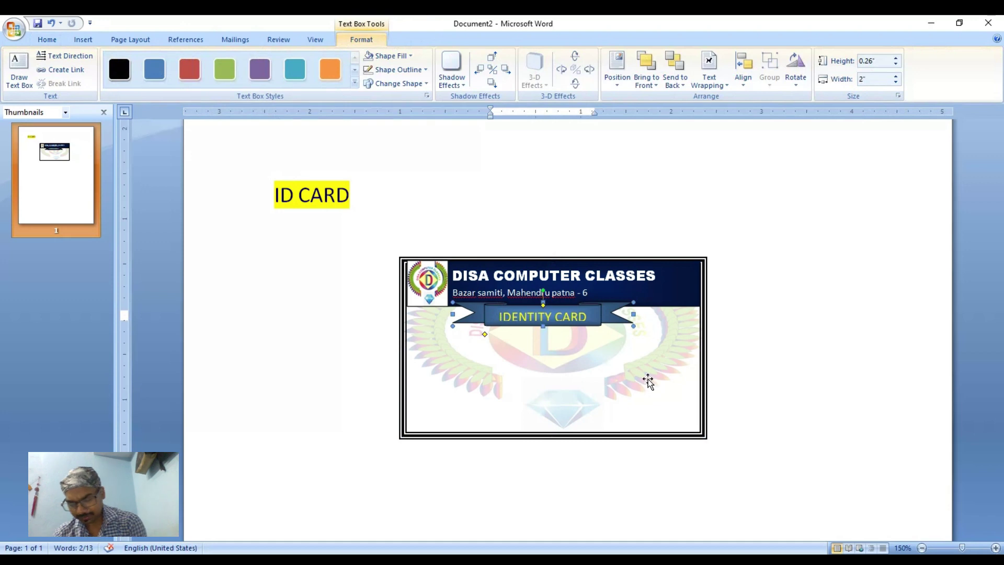
{"action": "key", "text": "Right"}
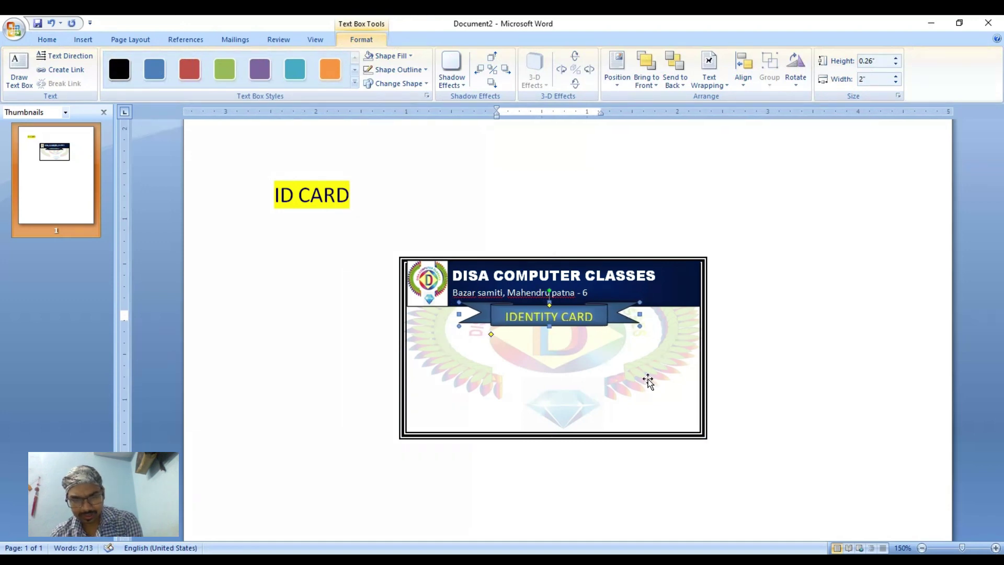
{"action": "key", "text": "ctrl+Right"}
{"action": "key", "text": "ctrl+Right"}
{"action": "key", "text": "ctrl+Right"}
{"action": "key", "text": "ctrl+Up"}
{"action": "key", "text": "ctrl+Up"}
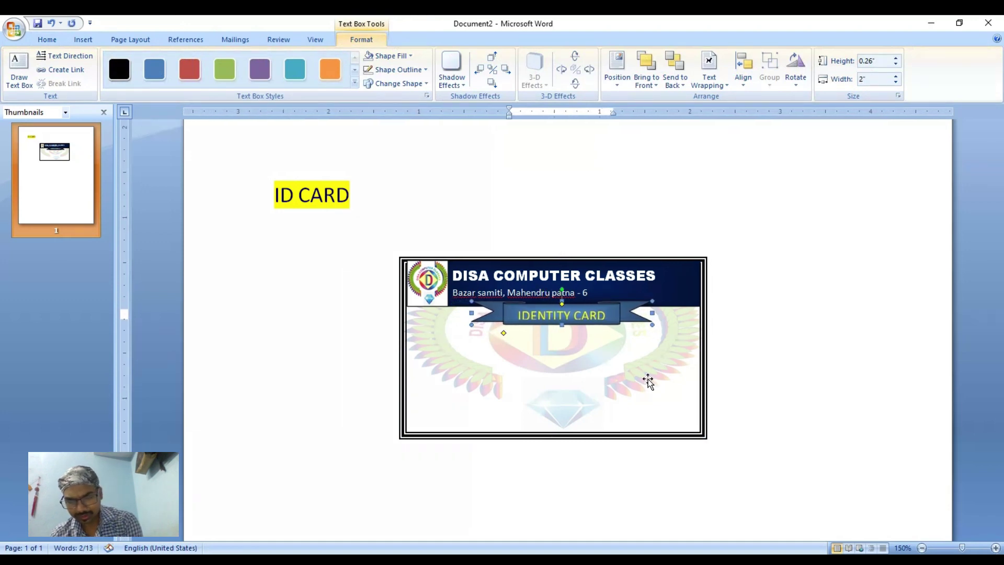
{"action": "key", "text": "ctrl+Down"}
{"action": "key", "text": "ctrl+Down"}
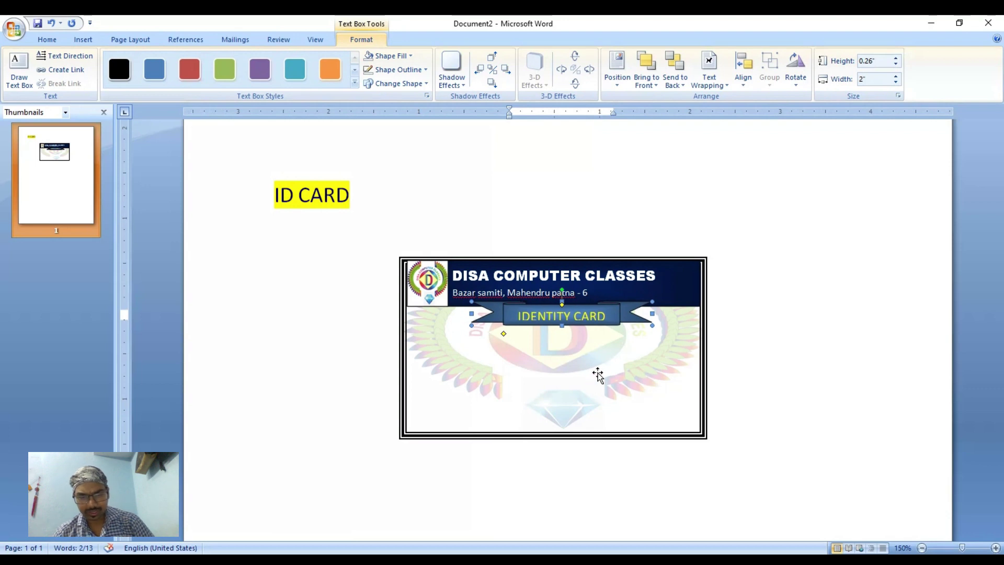
{"action": "key", "text": "ctrl+Left"}
{"action": "key", "text": "ctrl+Left"}
{"action": "key", "text": "ctrl+Left"}
{"action": "key", "text": "ctrl+Left"}
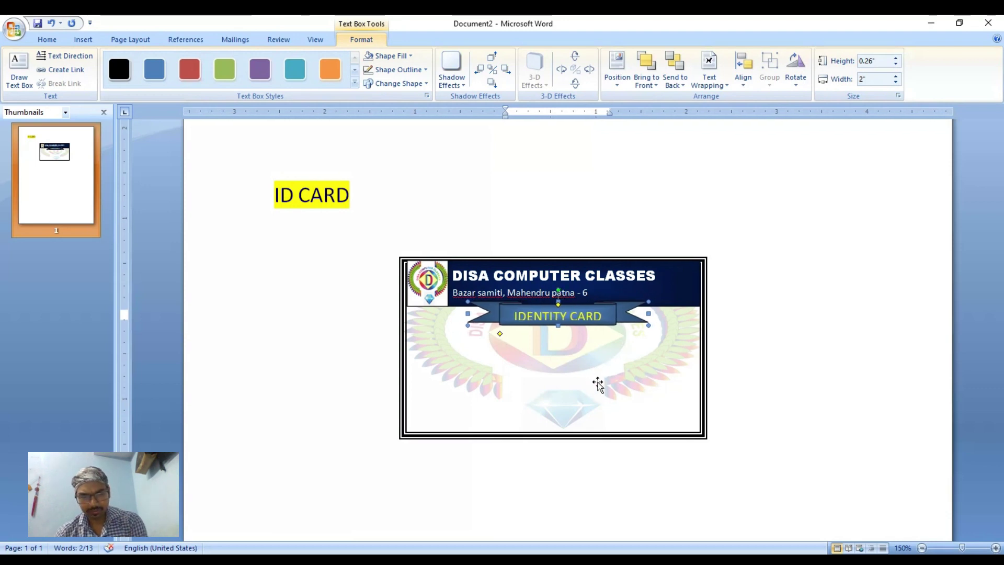
{"action": "left_click", "coordinate": [597, 382]}
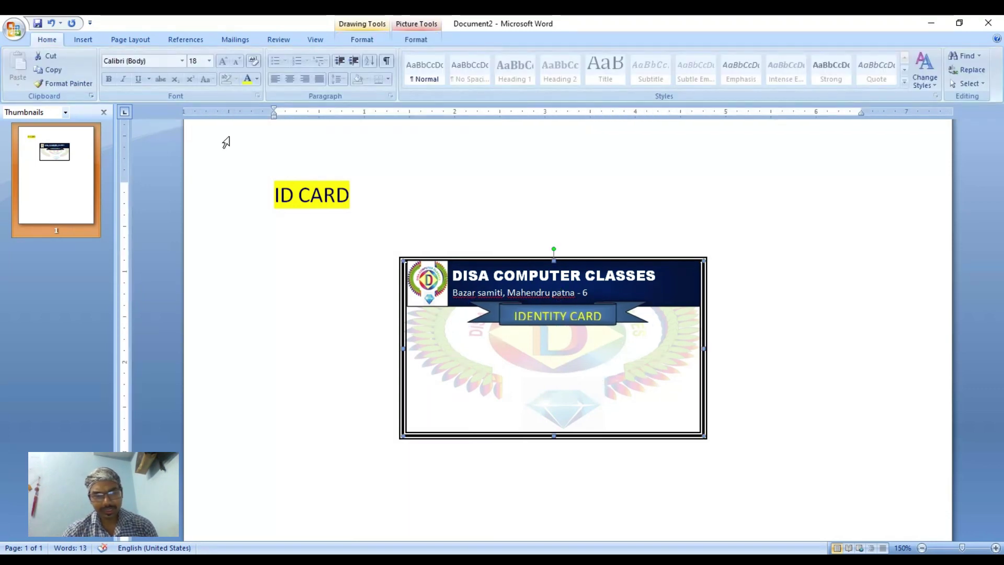
Draw a 0.58" by 0.51" photo box and a thin 0.15" by 0.76" box beside it.
{"action": "left_click", "coordinate": [83, 39]}
{"action": "left_click", "coordinate": [189, 68]}
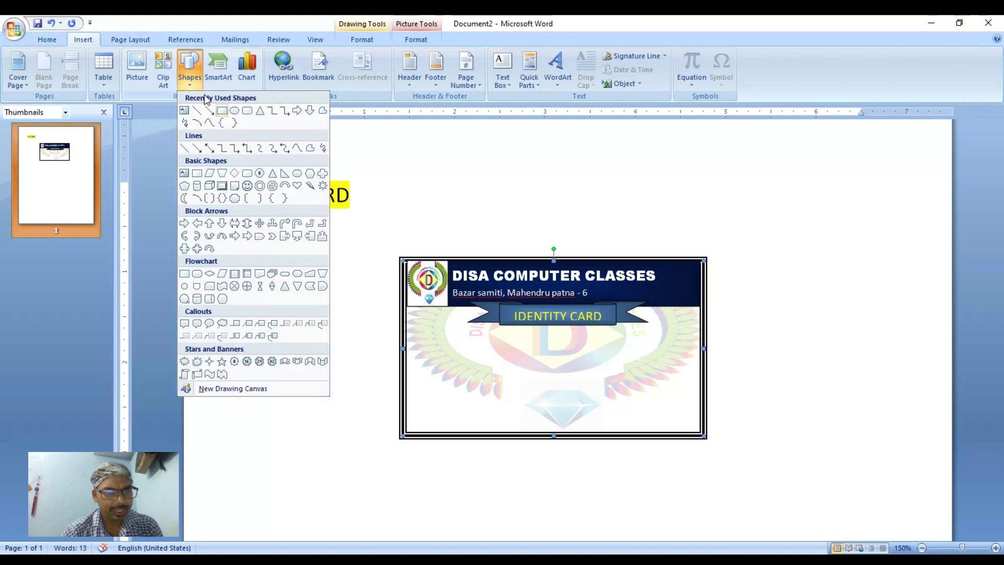
{"action": "left_click", "coordinate": [222, 111]}
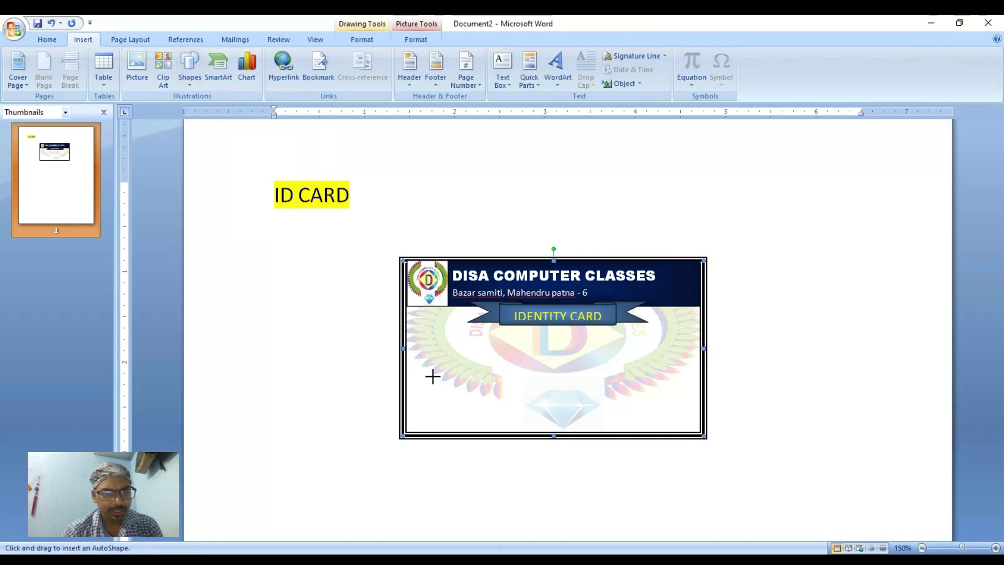
{"action": "left_click", "coordinate": [419, 324]}
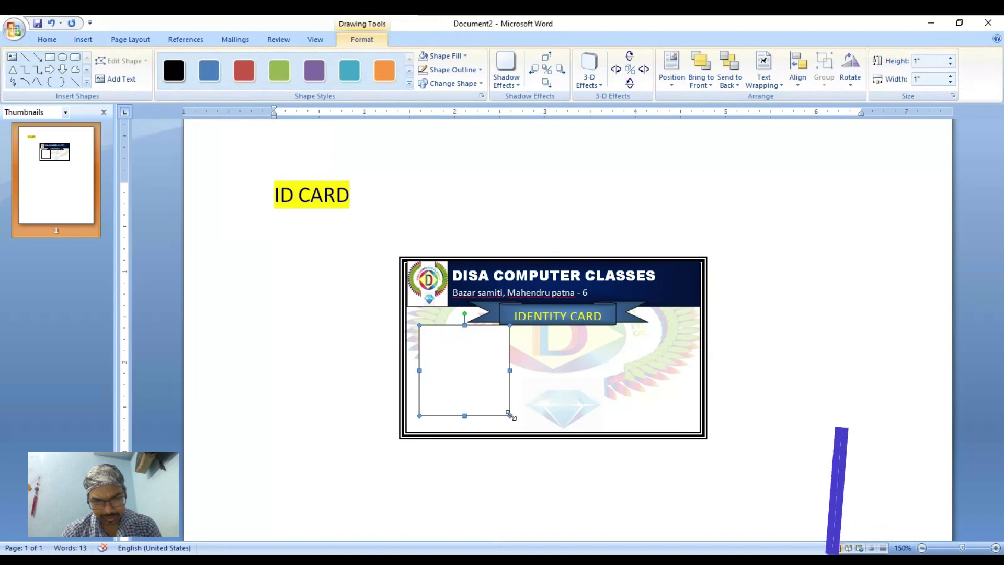
{"action": "left_click_drag", "start_coordinate": [506, 412], "coordinate": [471, 377]}
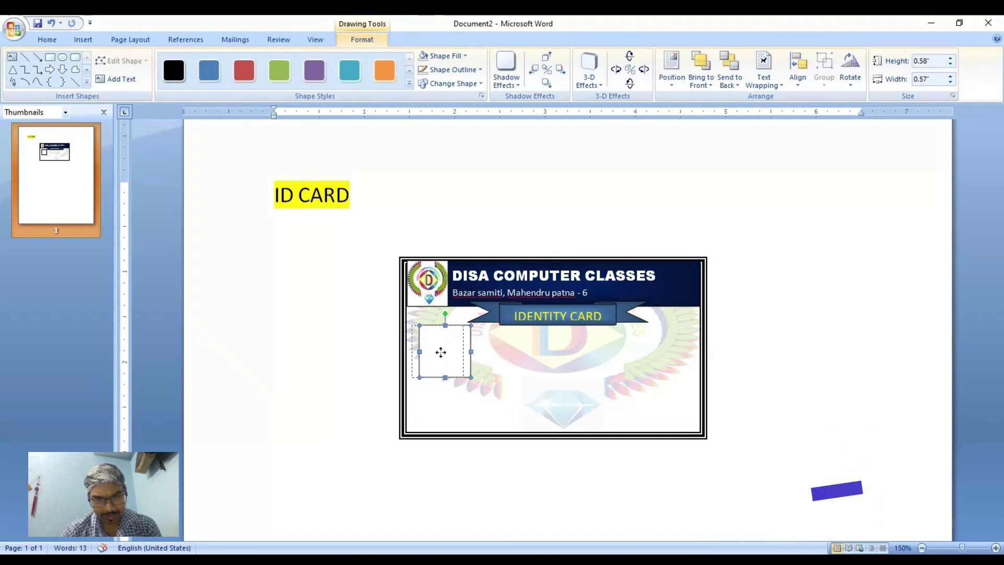
{"action": "left_click", "coordinate": [552, 359]}
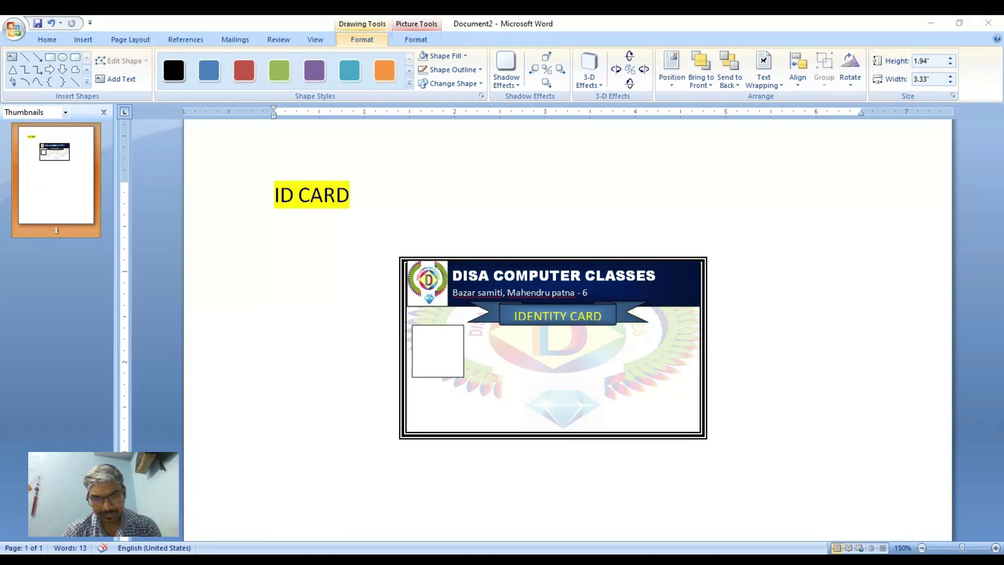
{"action": "left_click", "coordinate": [549, 437]}
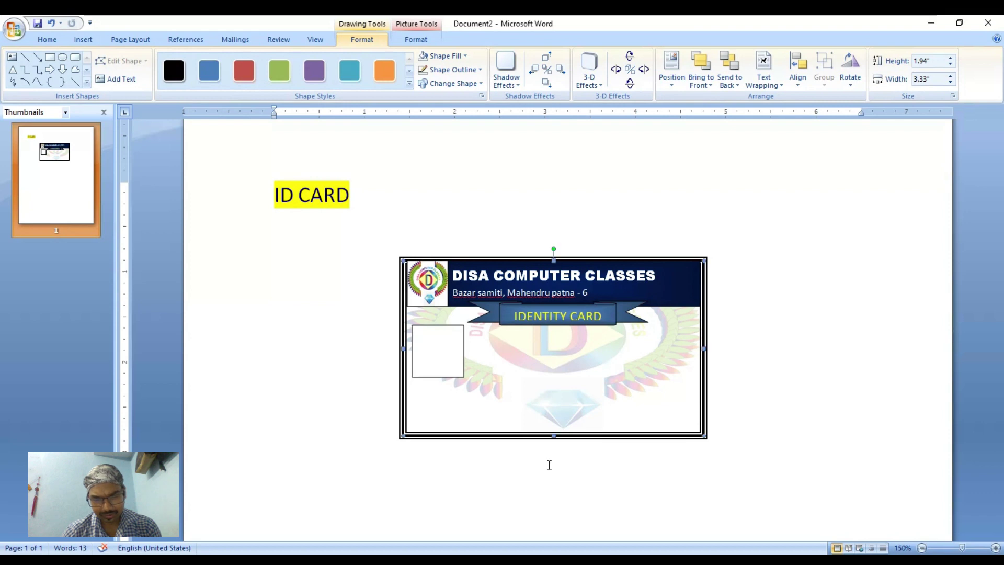
{"action": "left_click", "coordinate": [447, 353]}
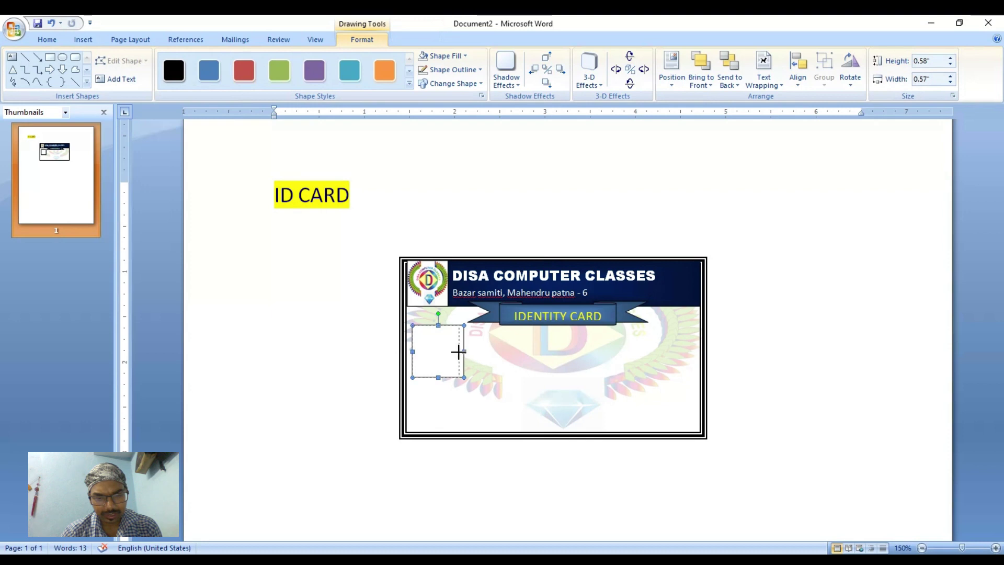
{"action": "left_click_drag", "start_coordinate": [458, 352], "coordinate": [453, 352]}
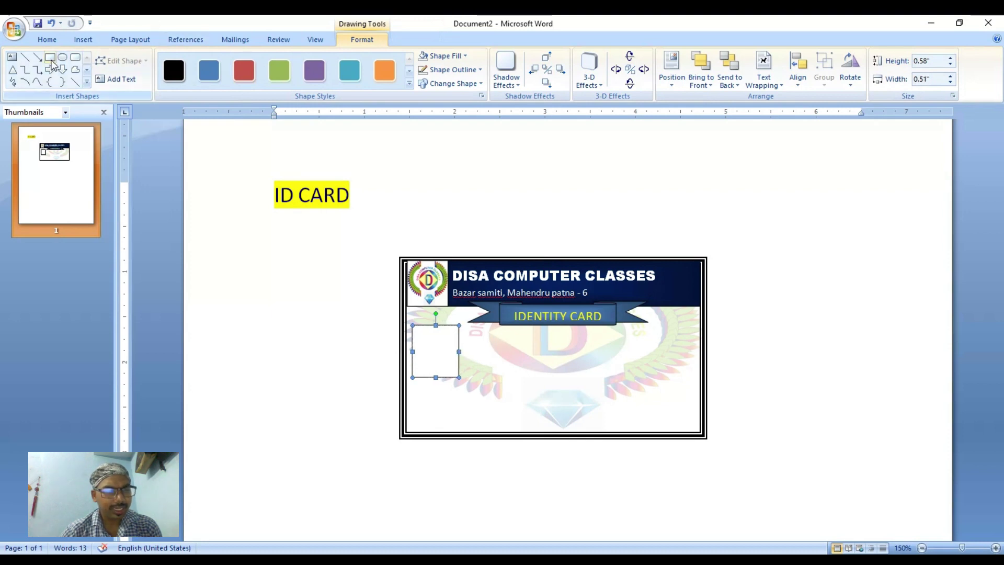
{"action": "left_click", "coordinate": [50, 58]}
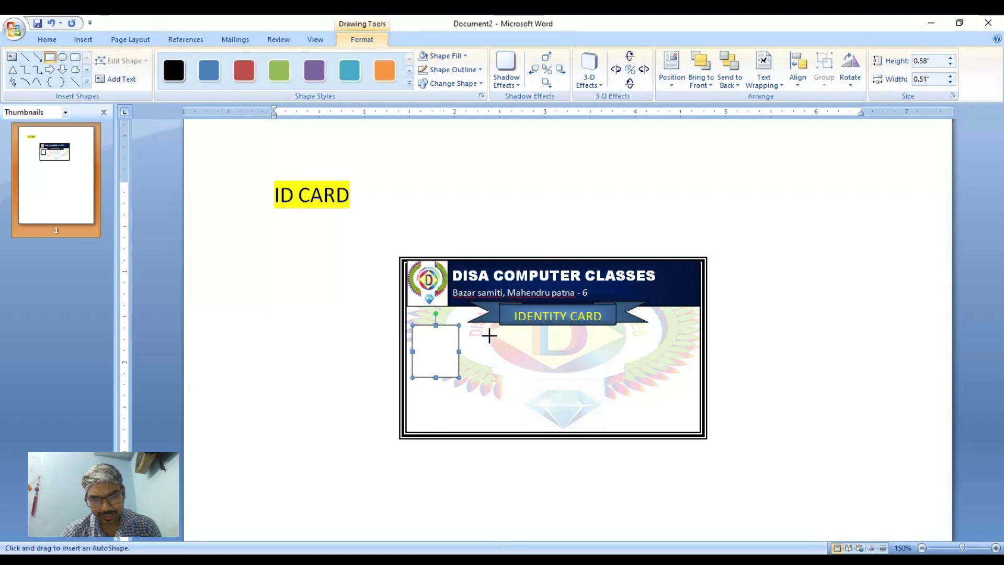
{"action": "left_click_drag", "start_coordinate": [489, 335], "coordinate": [558, 348]}
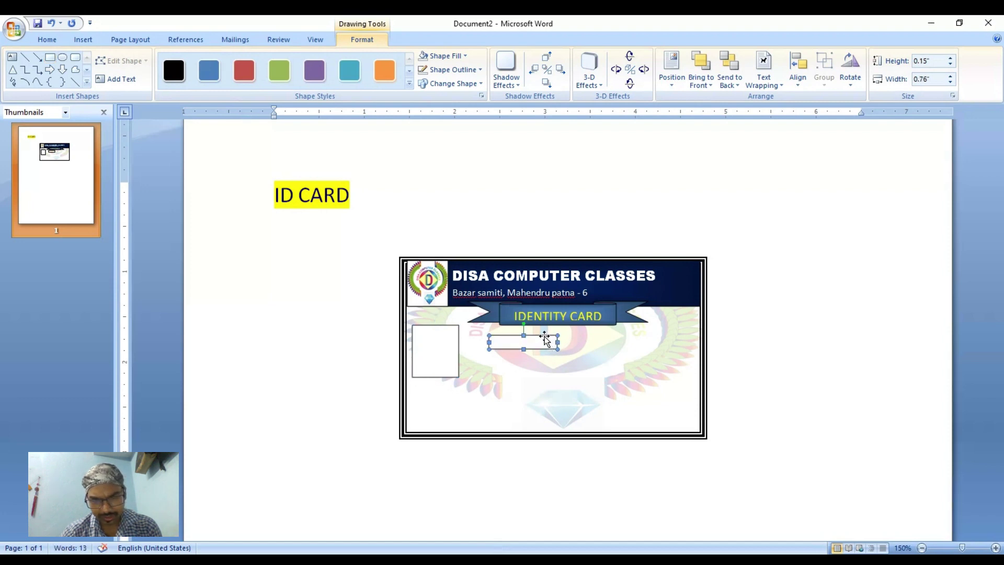
Copy the thin field box to the right and enable text entry in the first box.
{"action": "left_click_drag", "start_coordinate": [544, 336], "coordinate": [675, 343]}
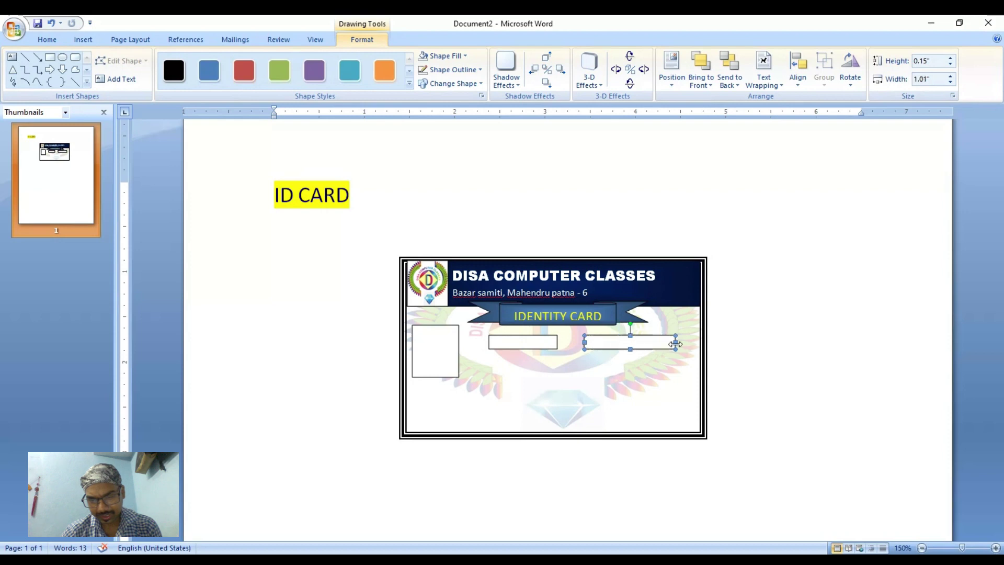
{"action": "left_click", "coordinate": [532, 342]}
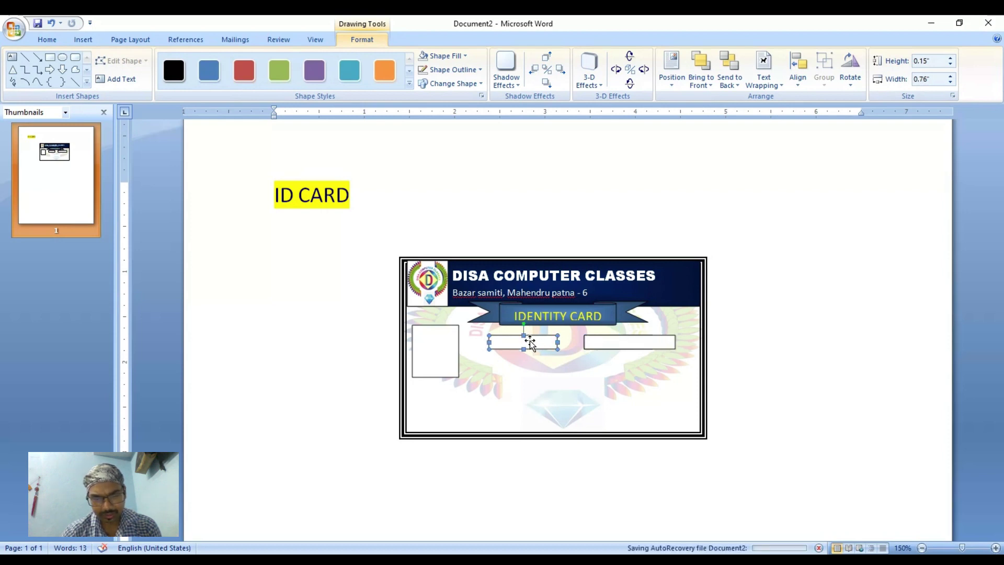
{"action": "right_click", "coordinate": [531, 342]}
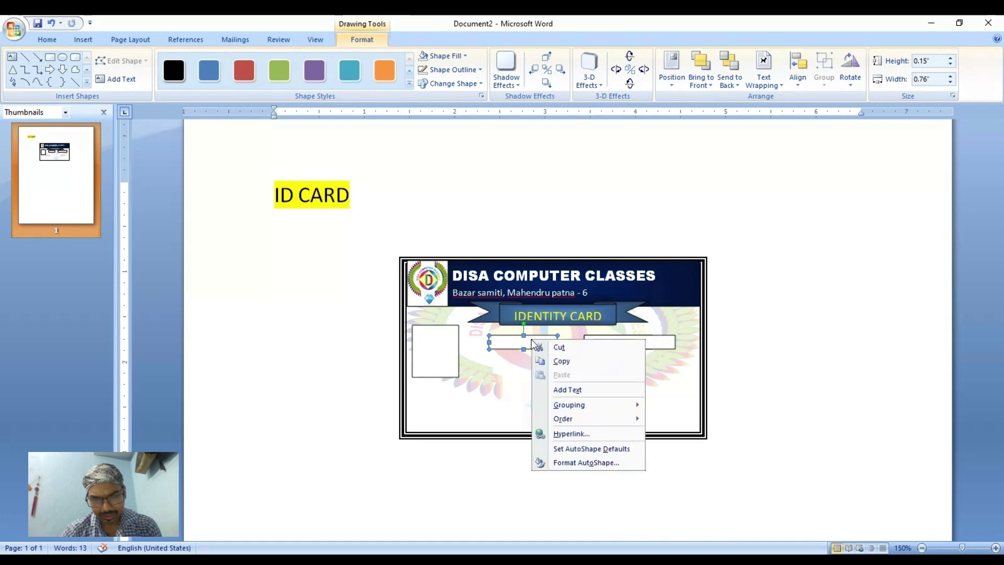
{"action": "left_click", "coordinate": [554, 391]}
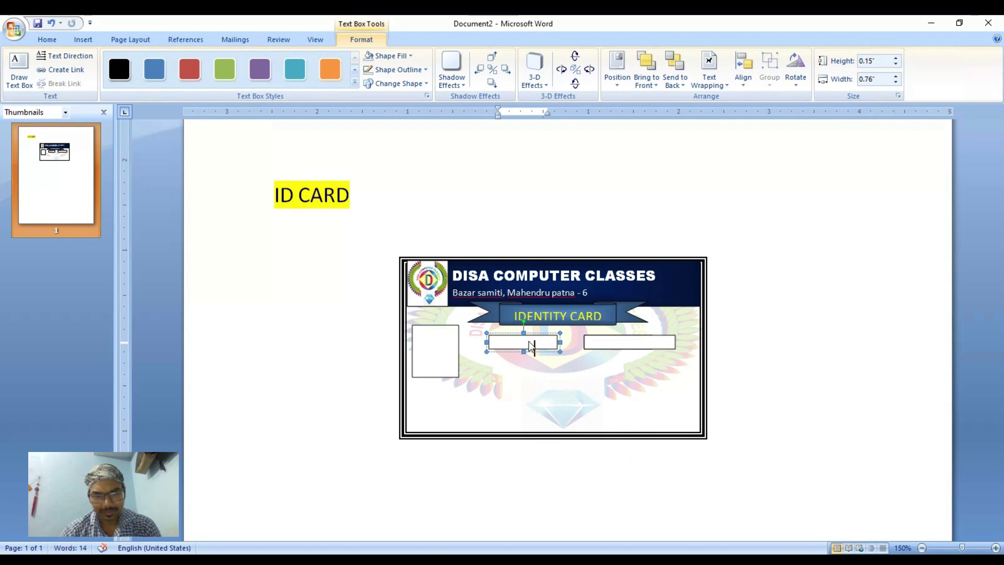
Make the first field box 0.29" tall and label it 'Name'.
{"action": "left_click", "coordinate": [522, 335]}
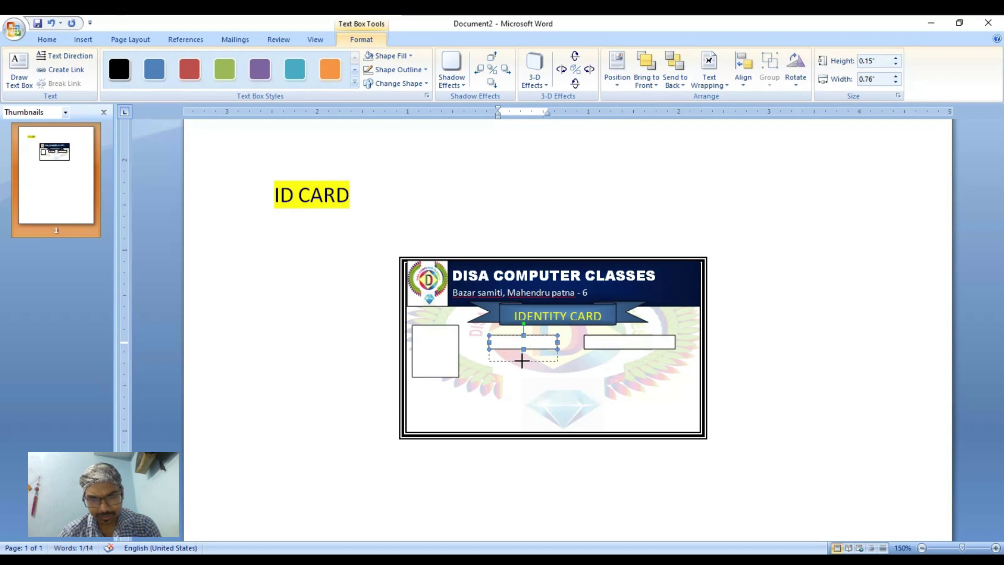
{"action": "left_click_drag", "start_coordinate": [523, 349], "coordinate": [522, 361]}
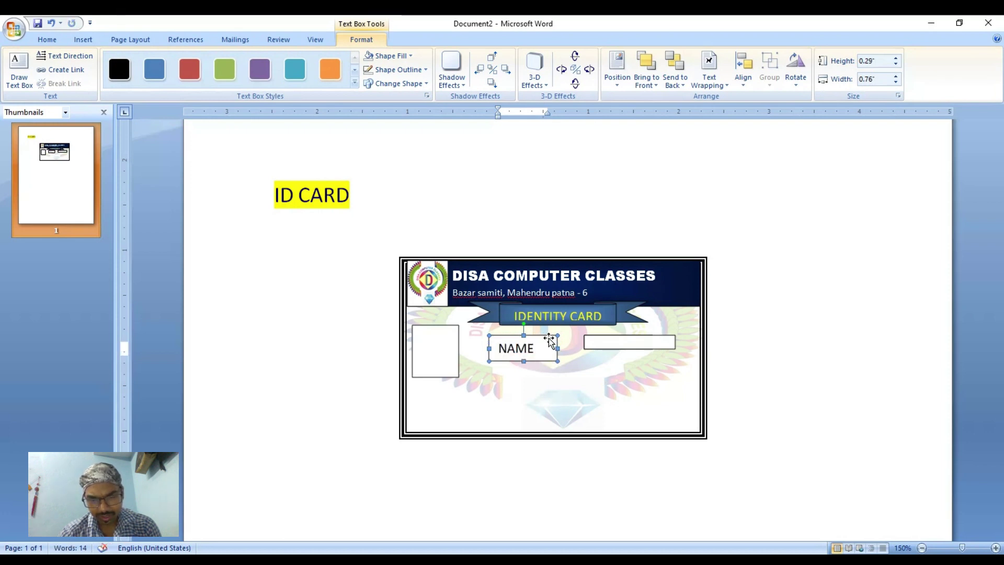
{"action": "left_click", "coordinate": [534, 349]}
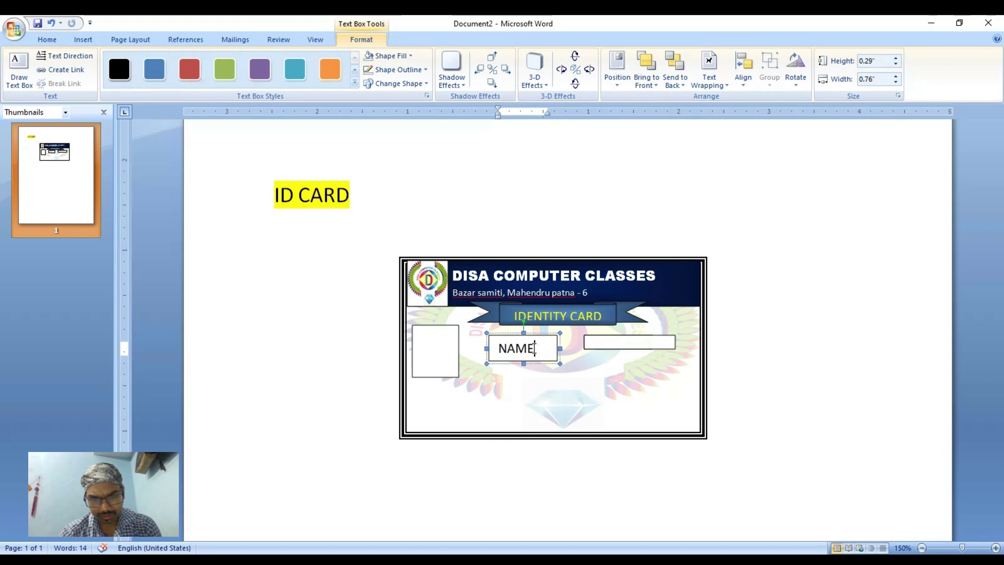
{"action": "key", "text": "BackSpace"}
{"action": "key", "text": "BackSpace"}
{"action": "key", "text": "BackSpace"}
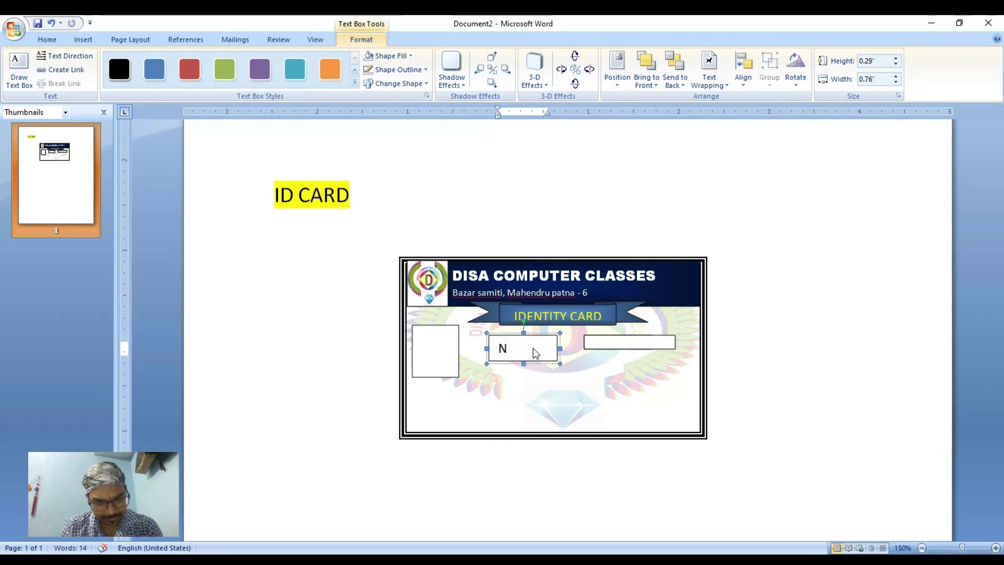
{"action": "type", "text": "ame"}
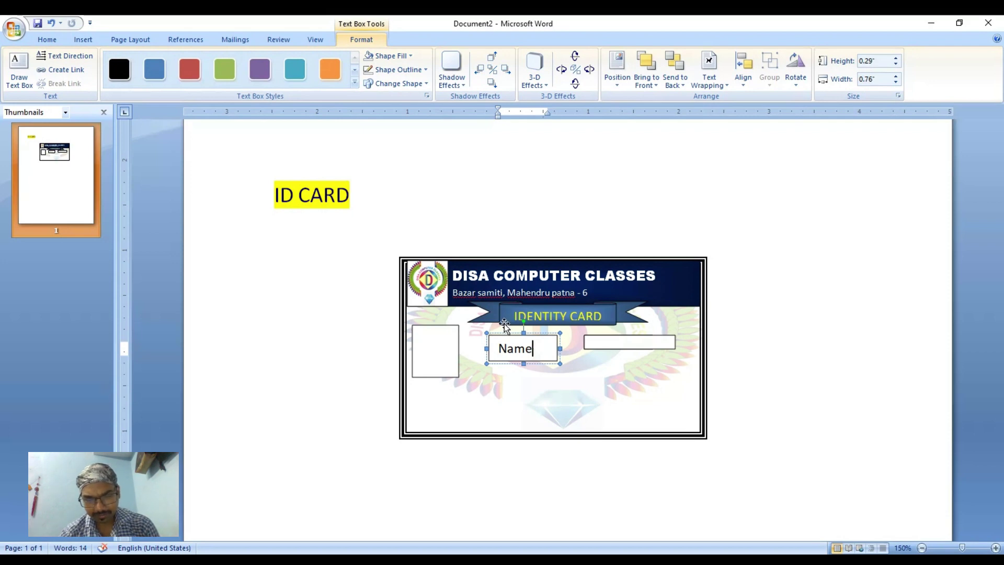
{"action": "left_click", "coordinate": [529, 334]}
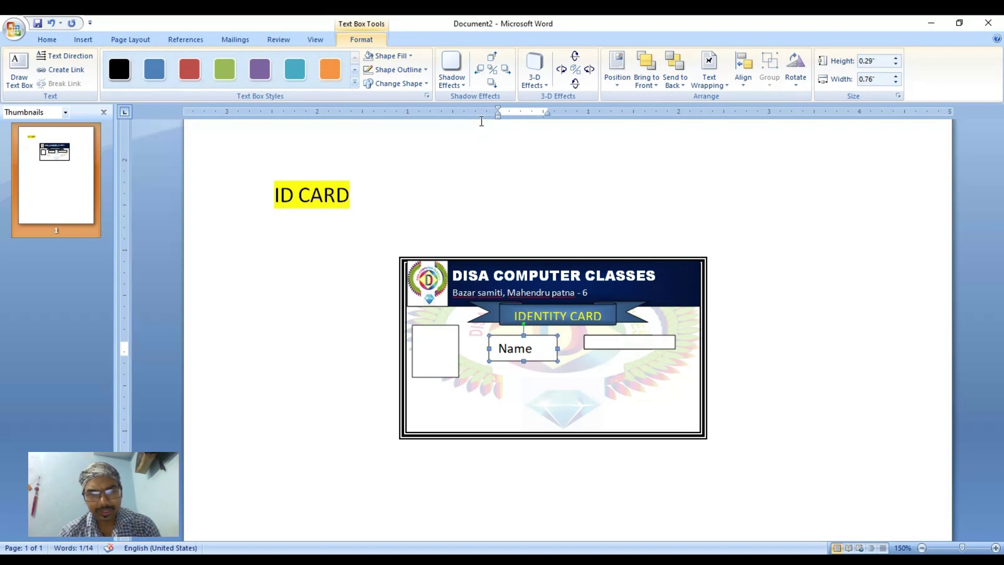
{"action": "left_click", "coordinate": [410, 56]}
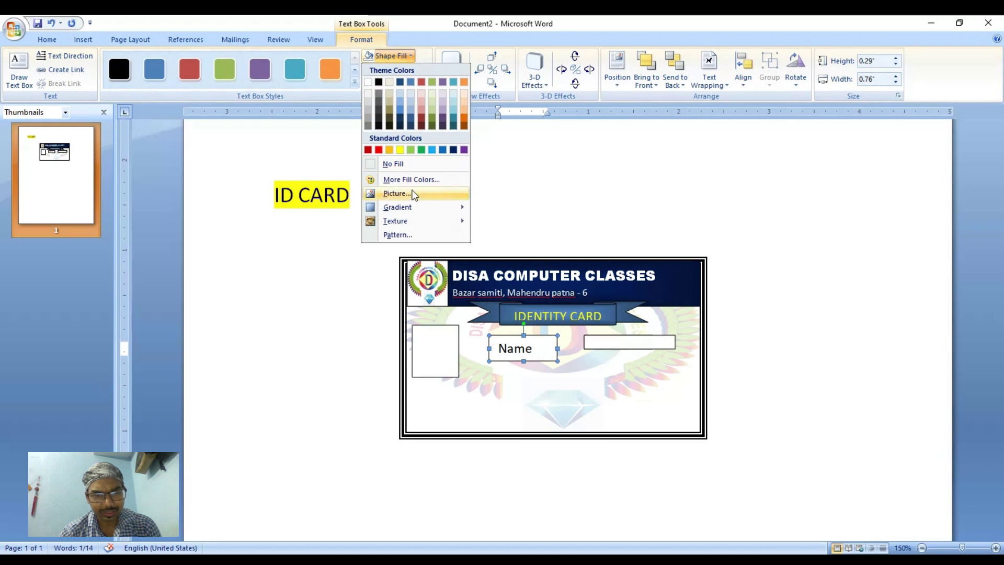
Give the Name label box No Fill and No Outline, then nudge it into place.
{"action": "left_click", "coordinate": [418, 164]}
{"action": "left_click", "coordinate": [398, 69]}
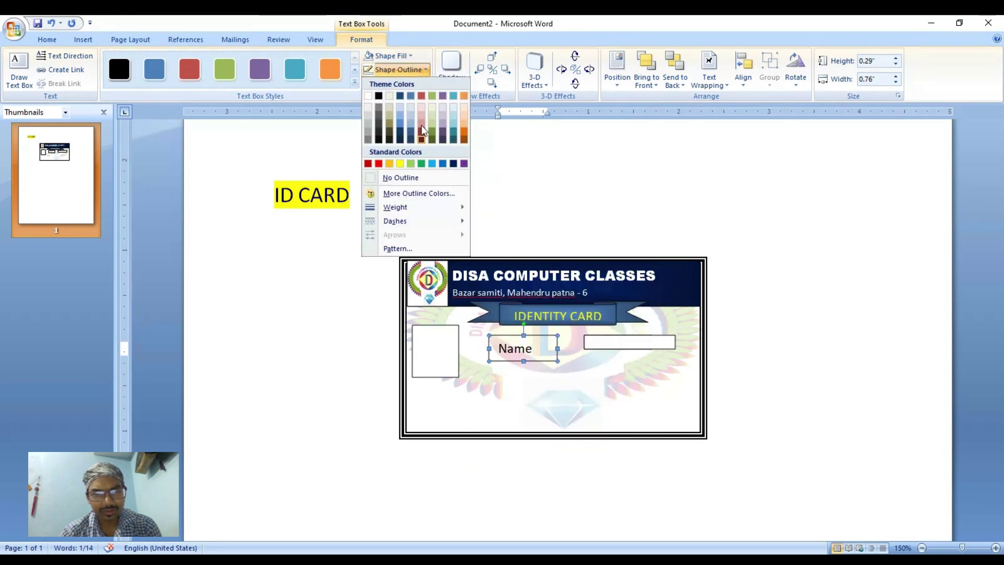
{"action": "left_click", "coordinate": [417, 175]}
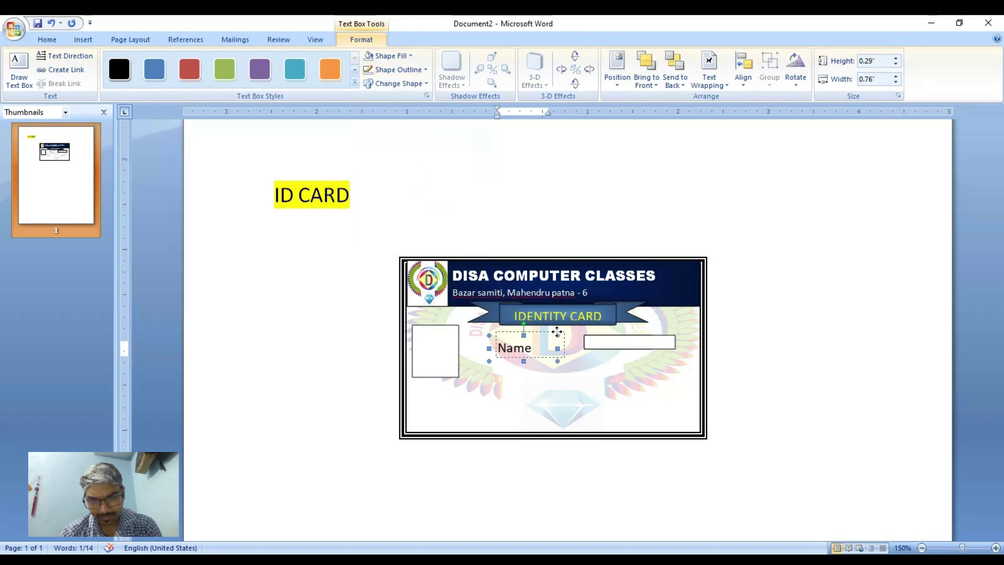
{"action": "left_click_drag", "start_coordinate": [557, 331], "coordinate": [560, 330]}
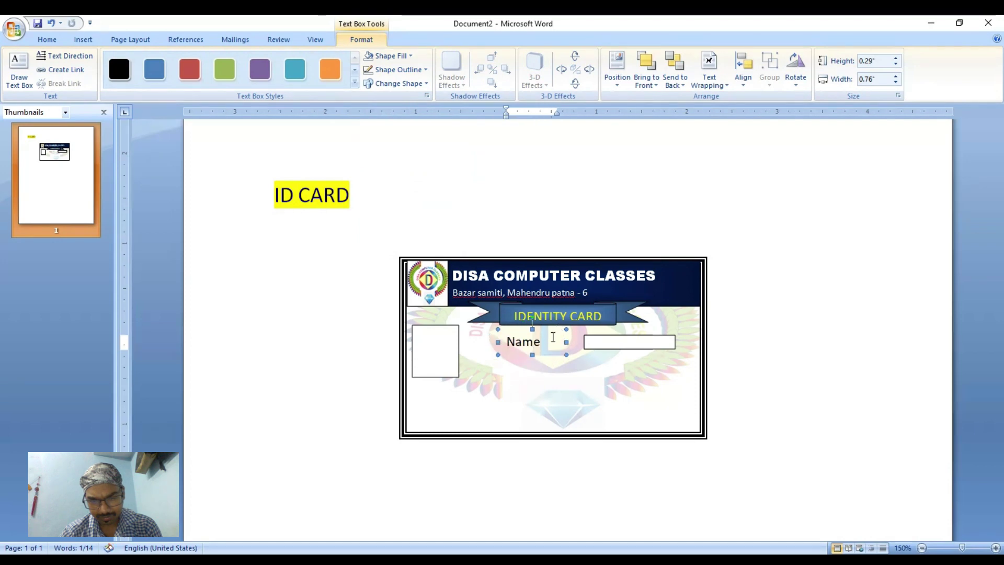
Widen the blank field box beside Name on both sides.
{"action": "left_click", "coordinate": [617, 340]}
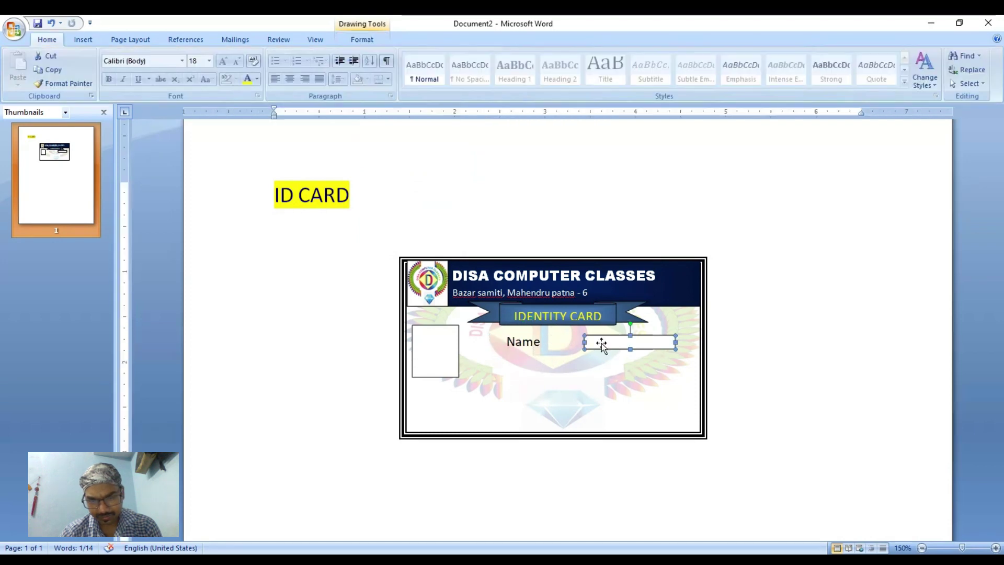
{"action": "left_click_drag", "start_coordinate": [578, 342], "coordinate": [561, 342]}
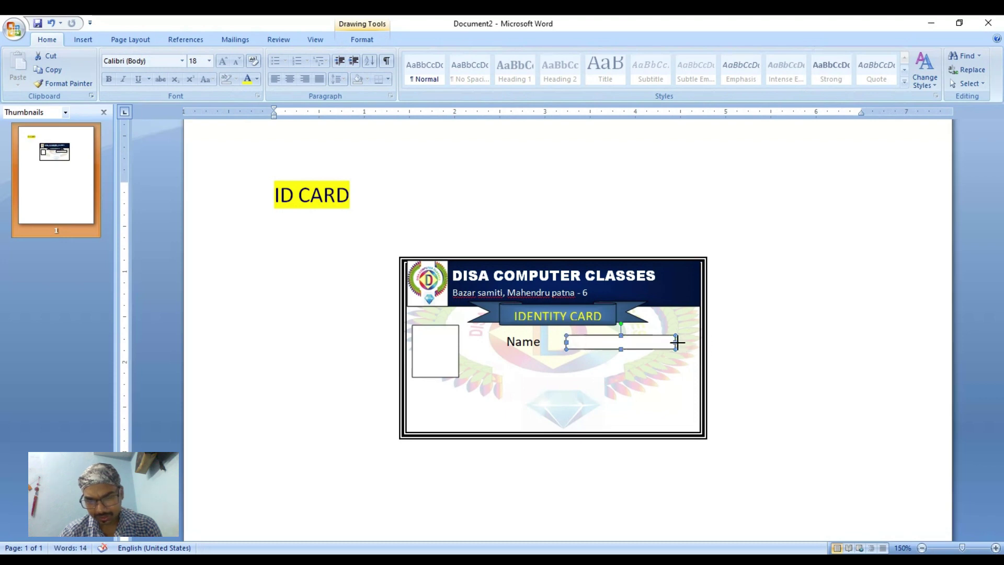
{"action": "left_click_drag", "start_coordinate": [676, 342], "coordinate": [686, 342]}
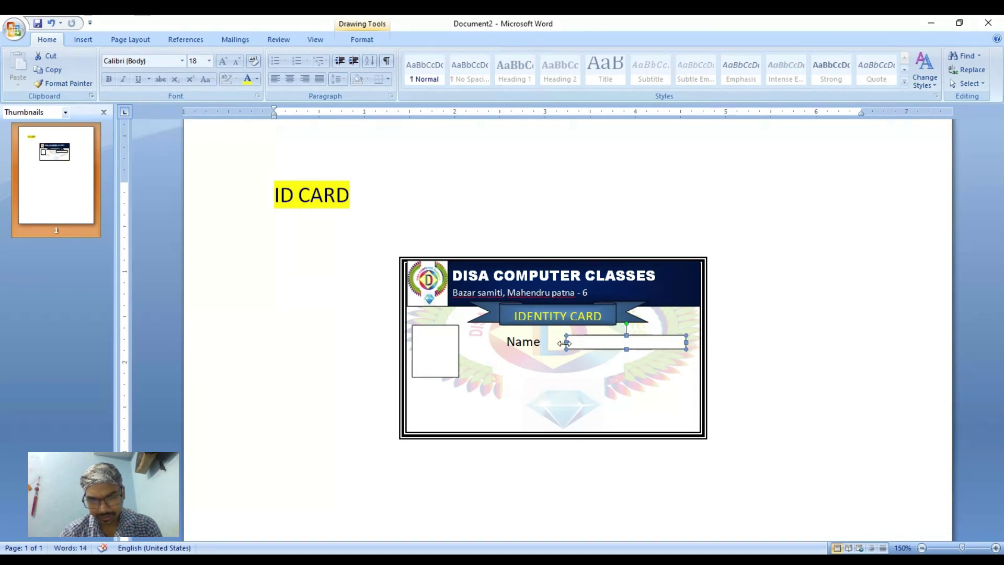
Align the Name label with its field, then copy the label-and-field pair as a row below.
{"action": "left_click", "coordinate": [531, 343]}
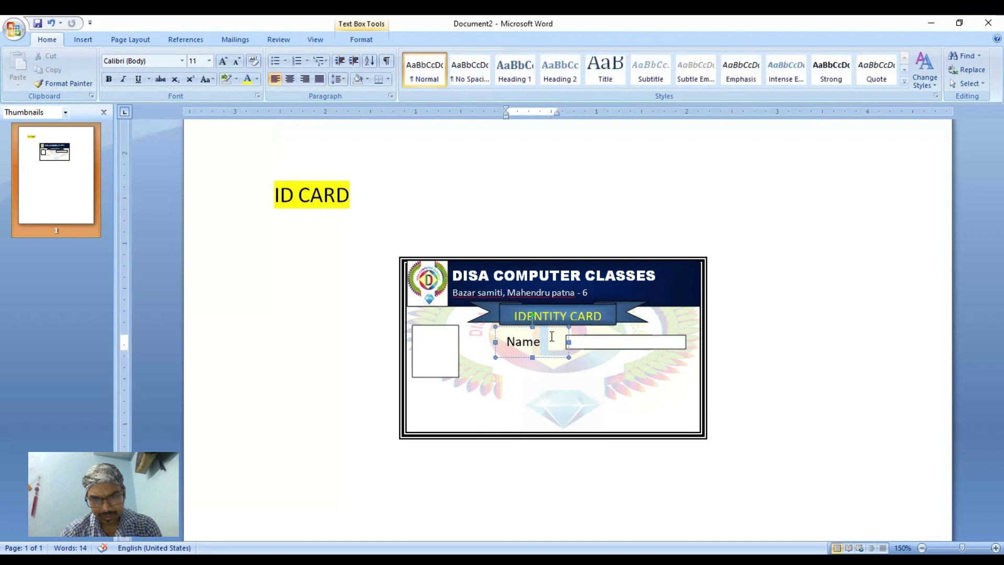
{"action": "left_click", "coordinate": [531, 357]}
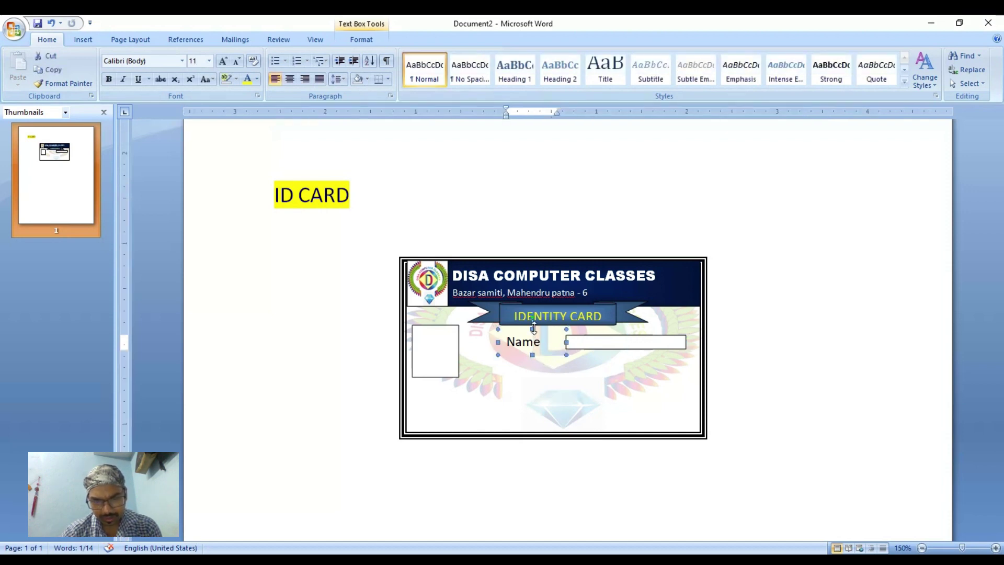
{"action": "left_click_drag", "start_coordinate": [533, 330], "coordinate": [533, 333]}
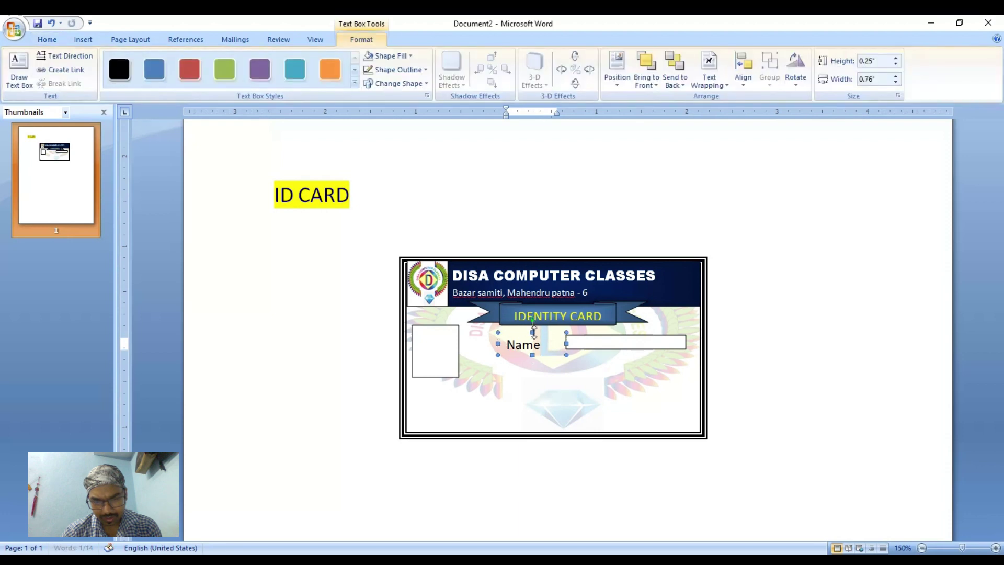
{"action": "left_click", "coordinate": [533, 349]}
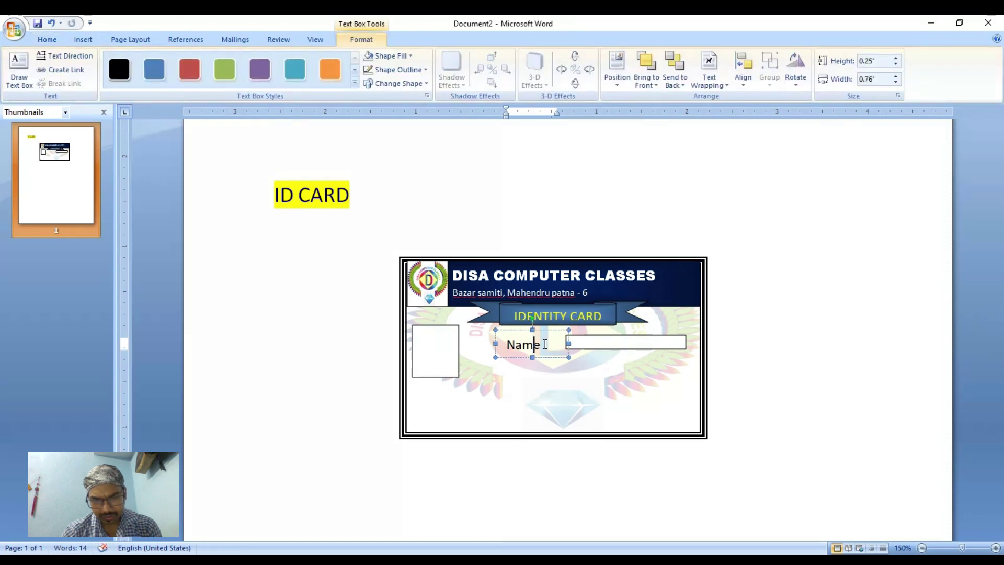
{"action": "left_click", "coordinate": [629, 347], "text": "shift"}
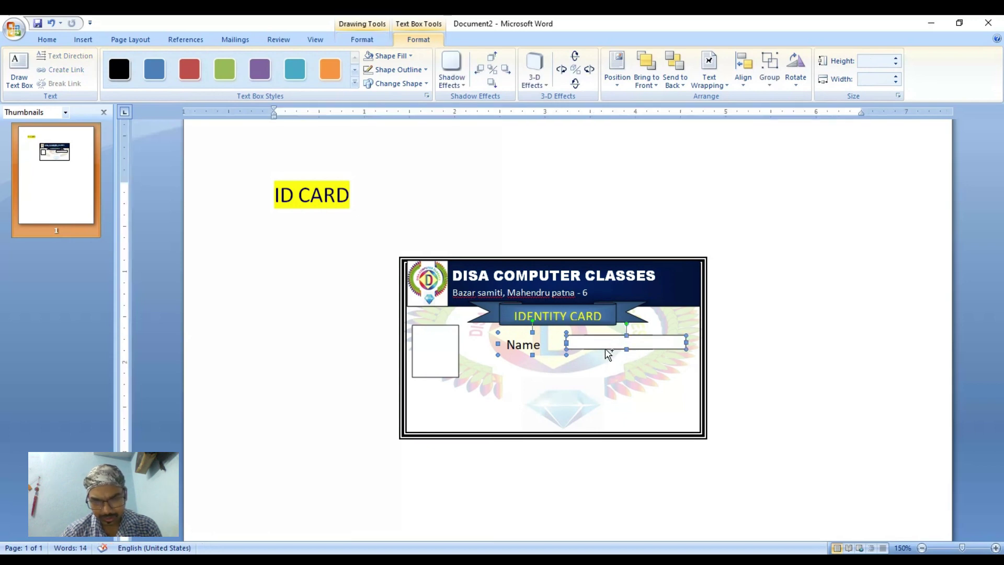
{"action": "left_click_drag", "start_coordinate": [608, 354], "coordinate": [605, 376]}
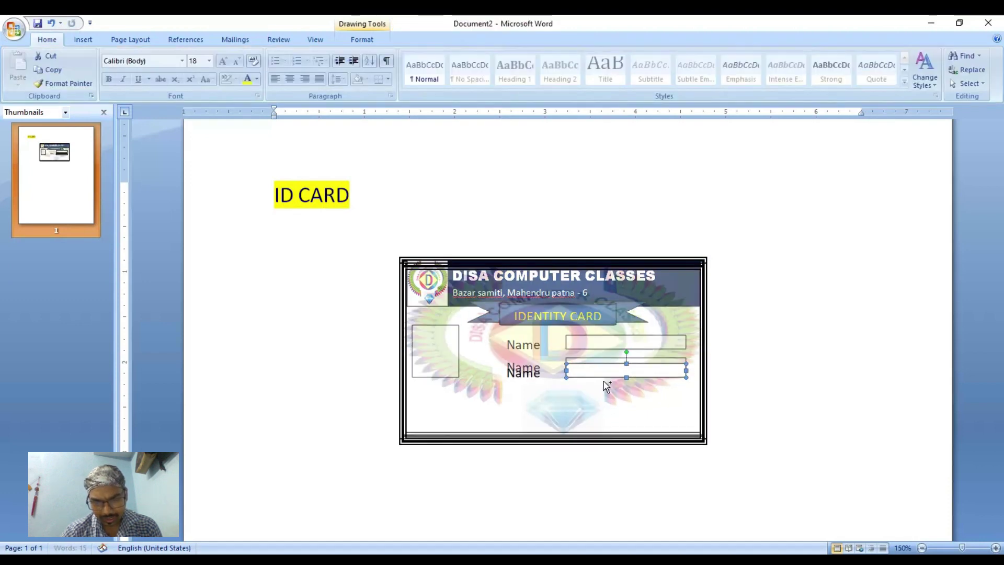
Undo the several misplaced copies of the Name row.
{"action": "key", "text": "ctrl+z"}
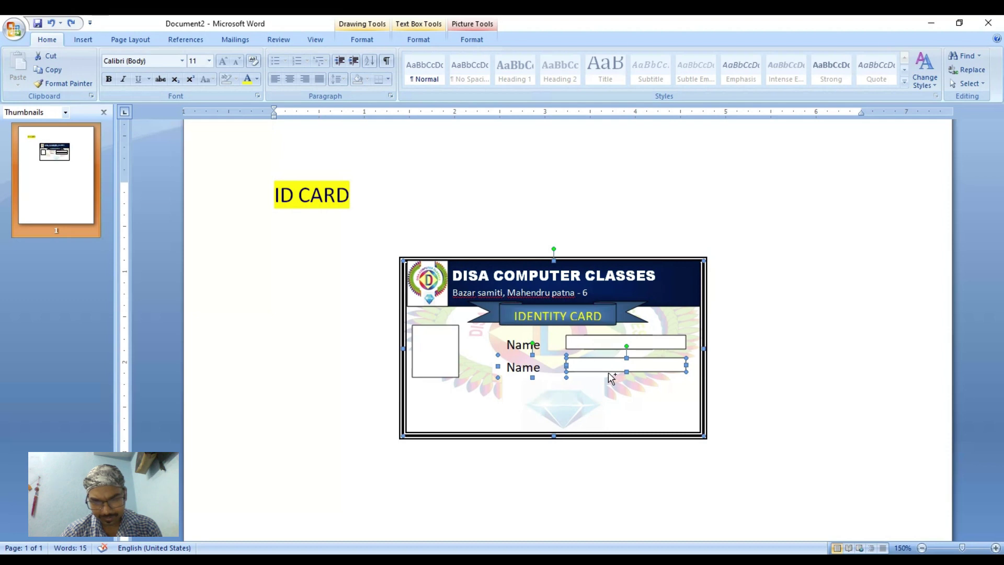
{"action": "left_click_drag", "start_coordinate": [608, 372], "coordinate": [610, 390]}
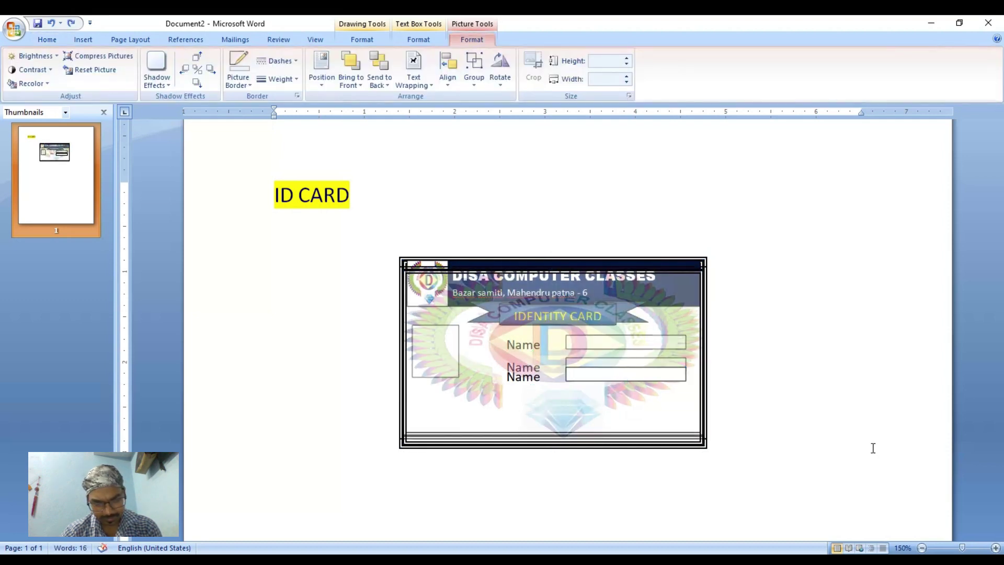
{"action": "key", "text": "ctrl+z"}
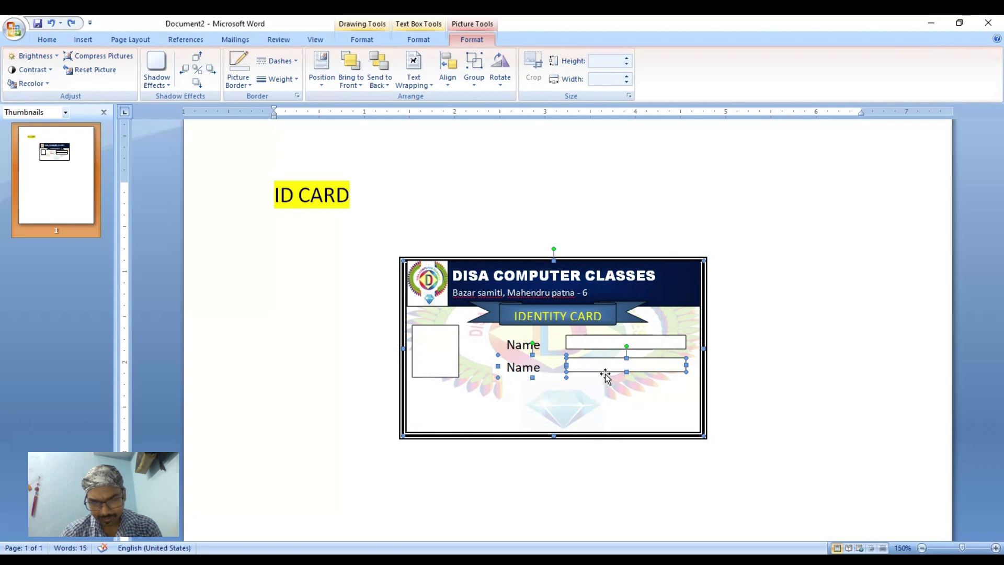
{"action": "left_click_drag", "start_coordinate": [606, 377], "coordinate": [605, 390]}
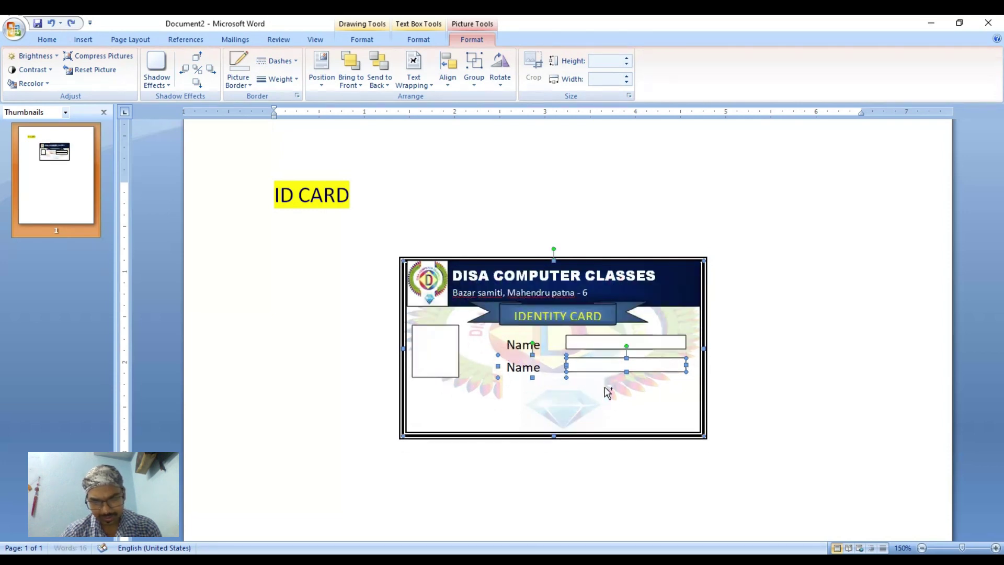
{"action": "key", "text": "ctrl+z"}
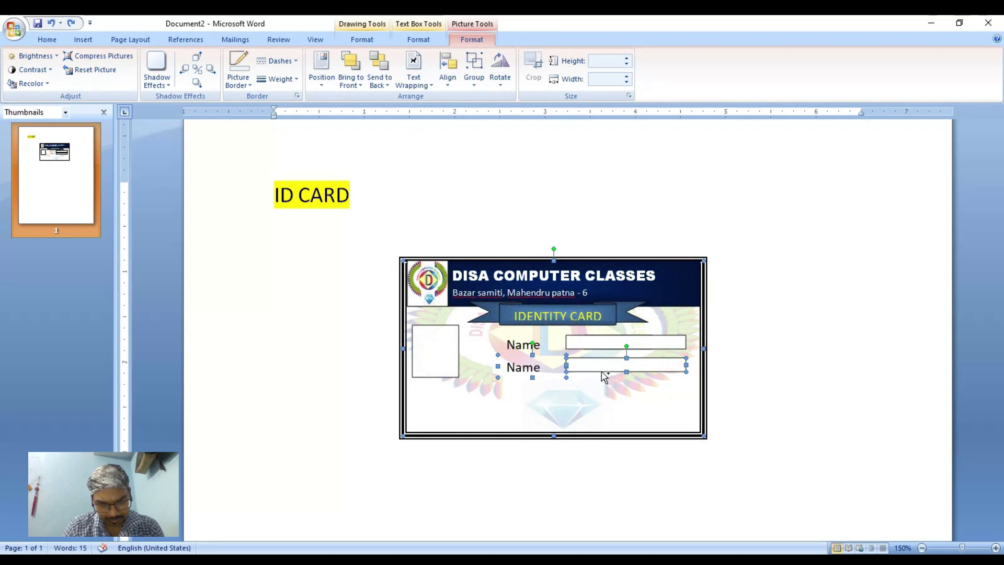
{"action": "left_click_drag", "start_coordinate": [601, 375], "coordinate": [605, 396]}
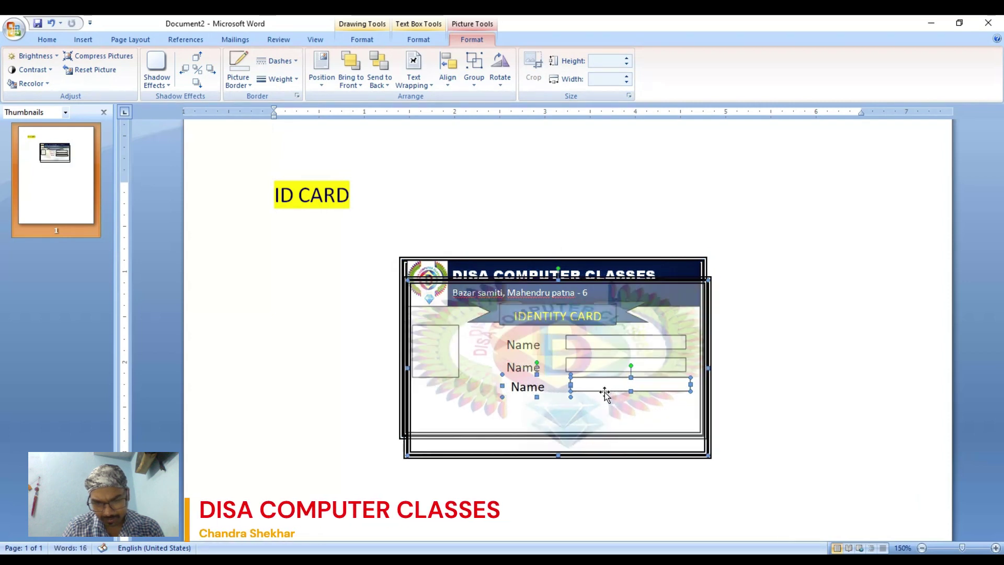
{"action": "key", "text": "ctrl+z"}
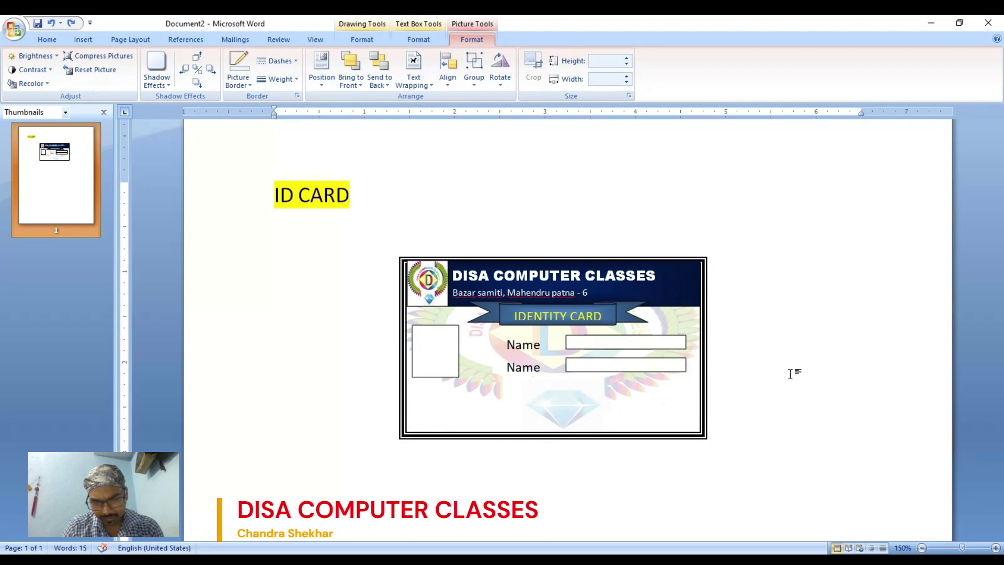
Copy the second Name label and its field box into a third row just below.
{"action": "left_click", "coordinate": [767, 372]}
{"action": "left_click", "coordinate": [523, 367]}
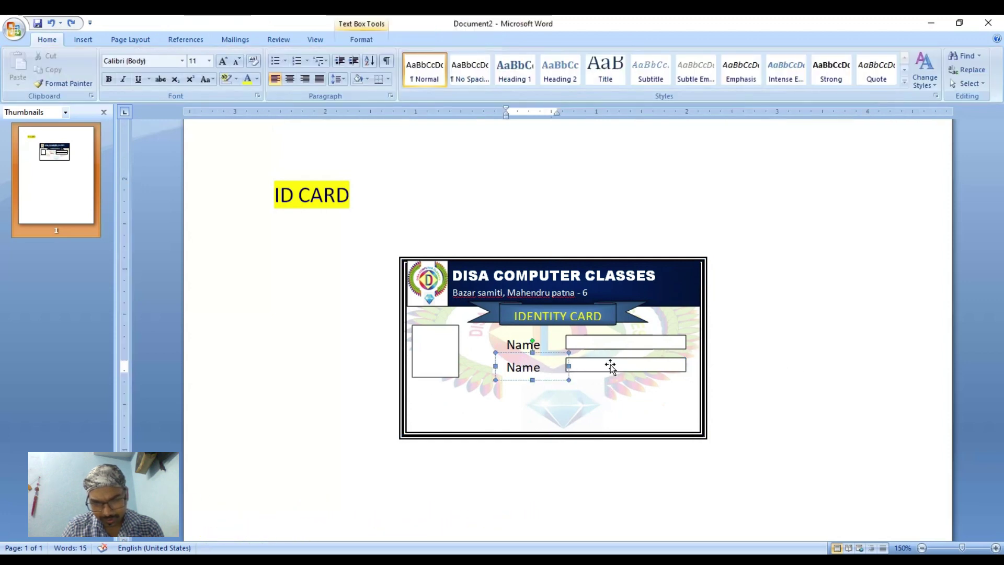
{"action": "left_click", "coordinate": [609, 371], "text": "shift"}
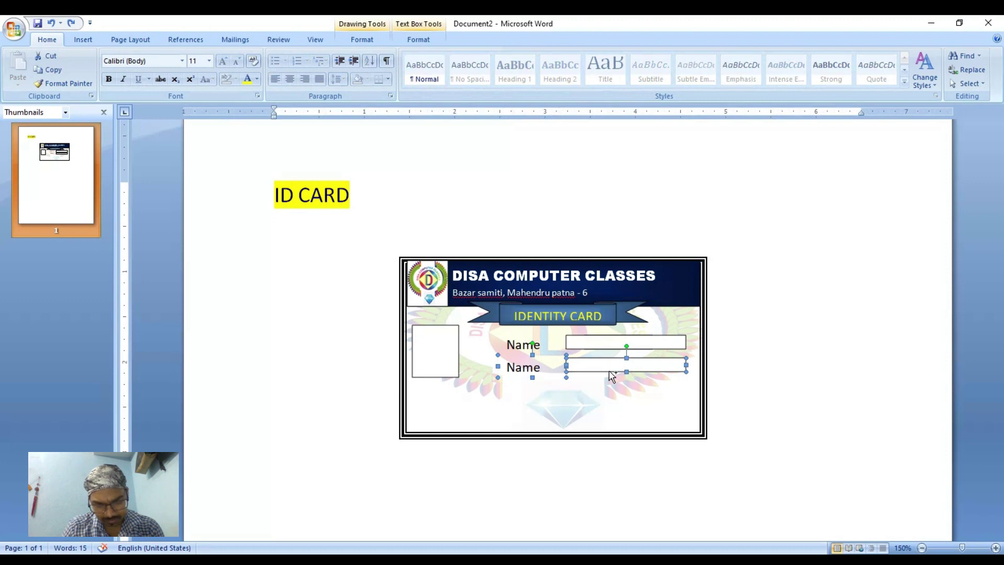
{"action": "left_click_drag", "start_coordinate": [611, 375], "coordinate": [614, 392]}
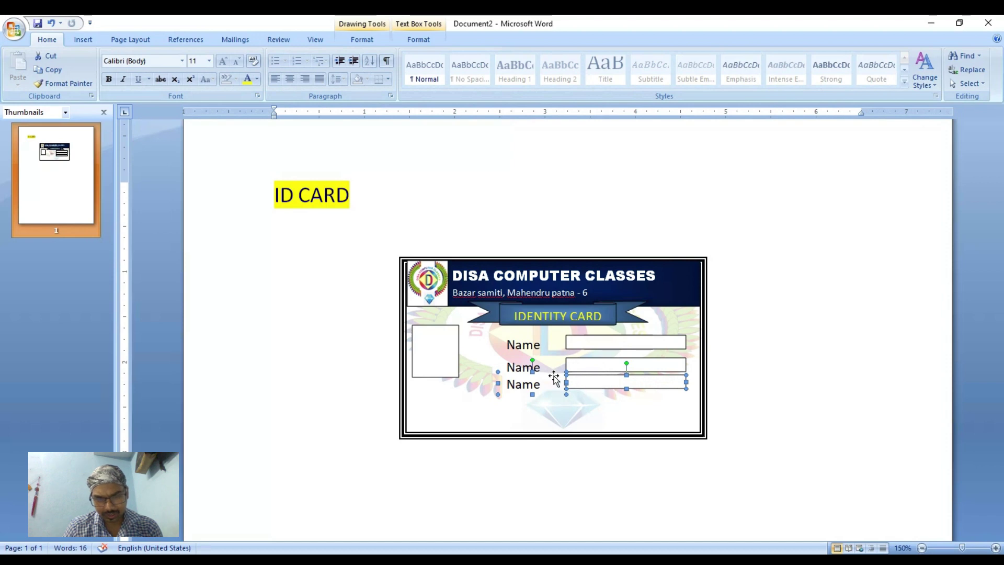
Relabel the second row's Name label as DOB.
{"action": "left_click", "coordinate": [539, 372]}
{"action": "key", "text": "BackSpace"}
{"action": "key", "text": "BackSpace"}
{"action": "key", "text": "BackSpace"}
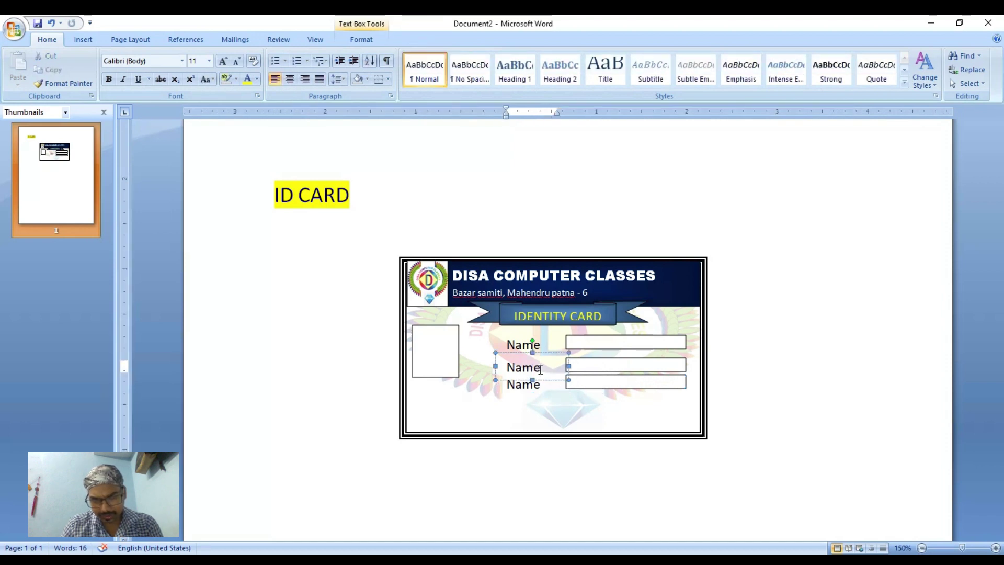
{"action": "key", "text": "BackSpace"}
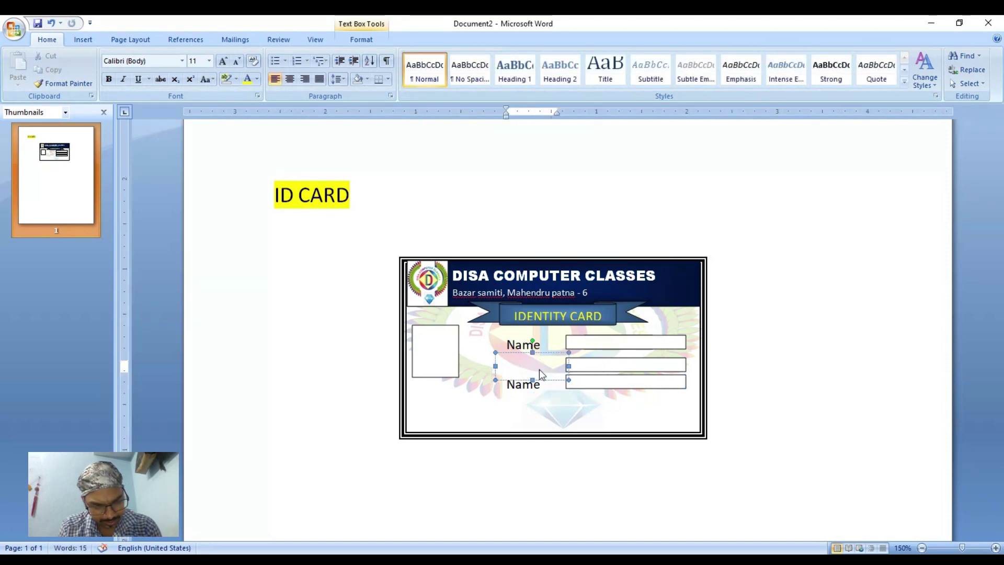
{"action": "type", "text": "DOB"}
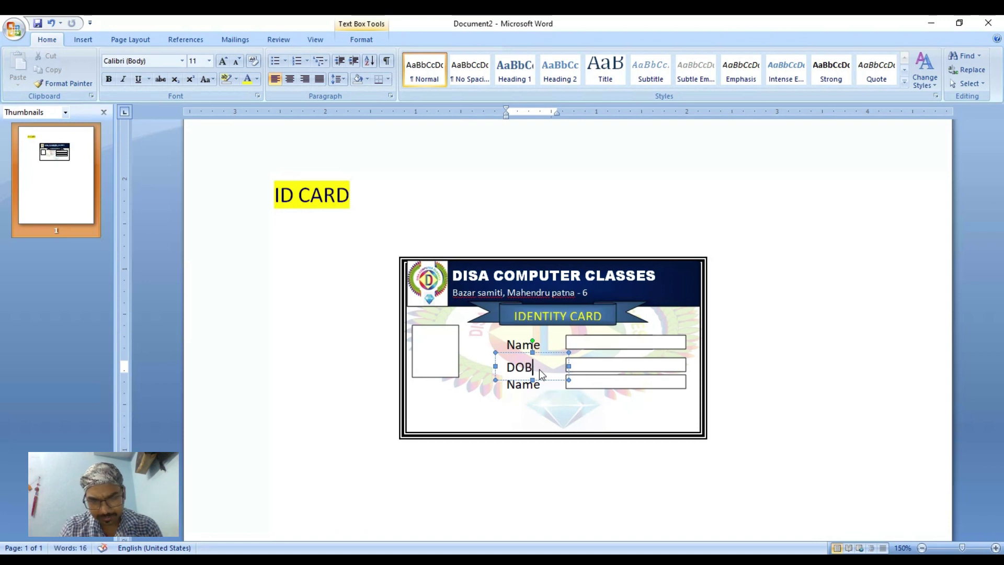
Enable text in the DOB field box, centre it, and make the box slightly taller.
{"action": "left_click", "coordinate": [591, 369]}
{"action": "right_click", "coordinate": [592, 368]}
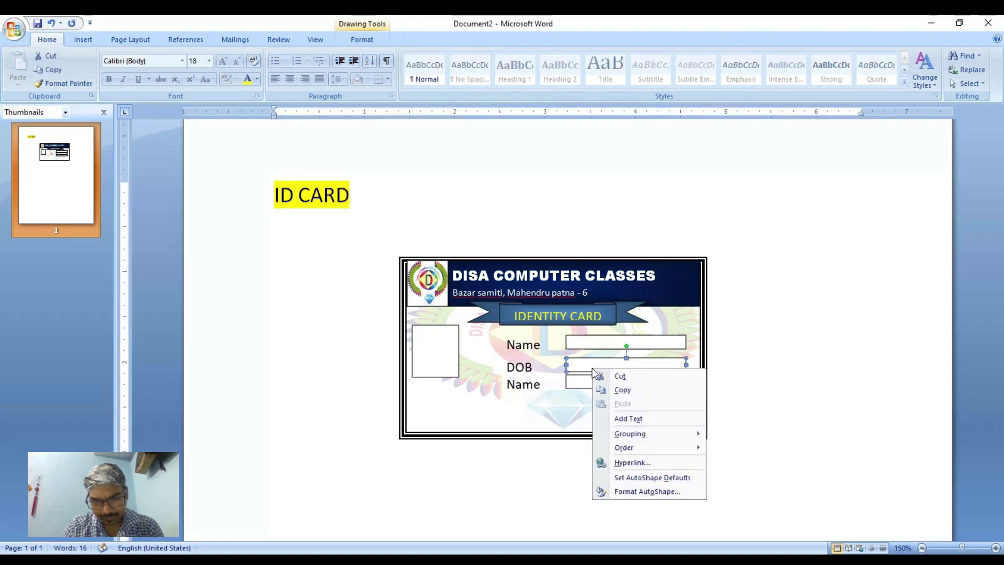
{"action": "left_click", "coordinate": [632, 418]}
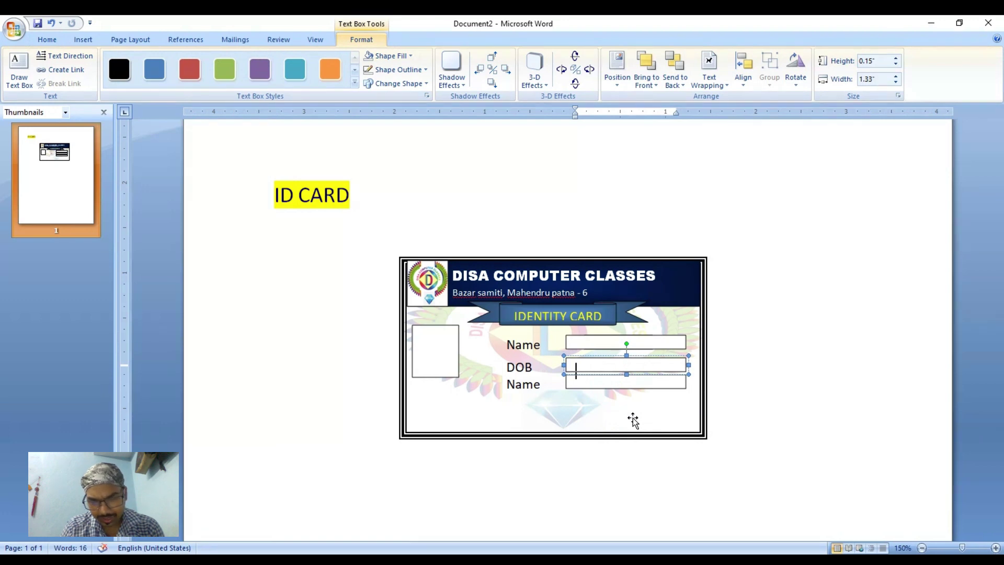
{"action": "key", "text": "ctrl+e"}
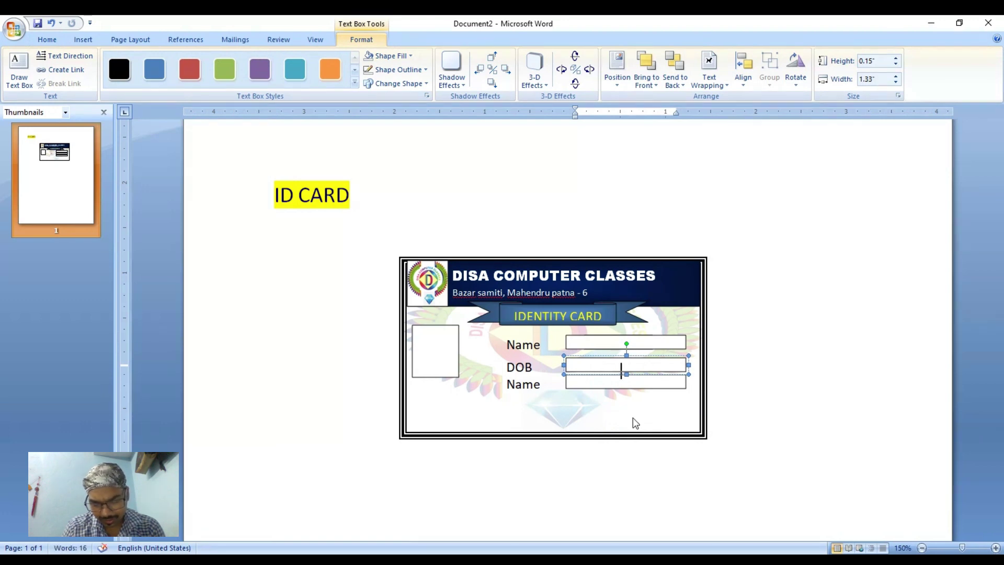
{"action": "type", "text": "1"}
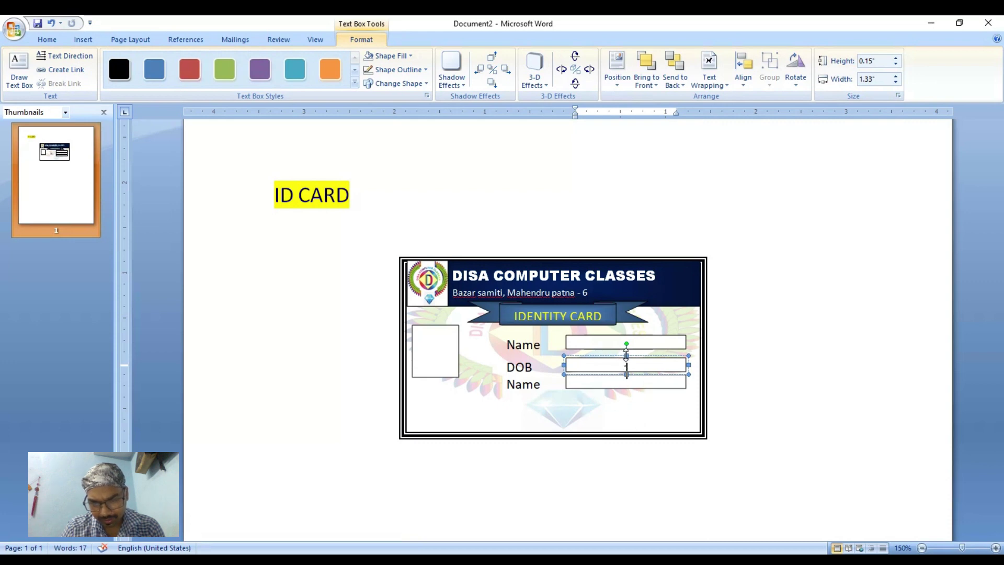
{"action": "left_click_drag", "start_coordinate": [627, 356], "coordinate": [626, 354]}
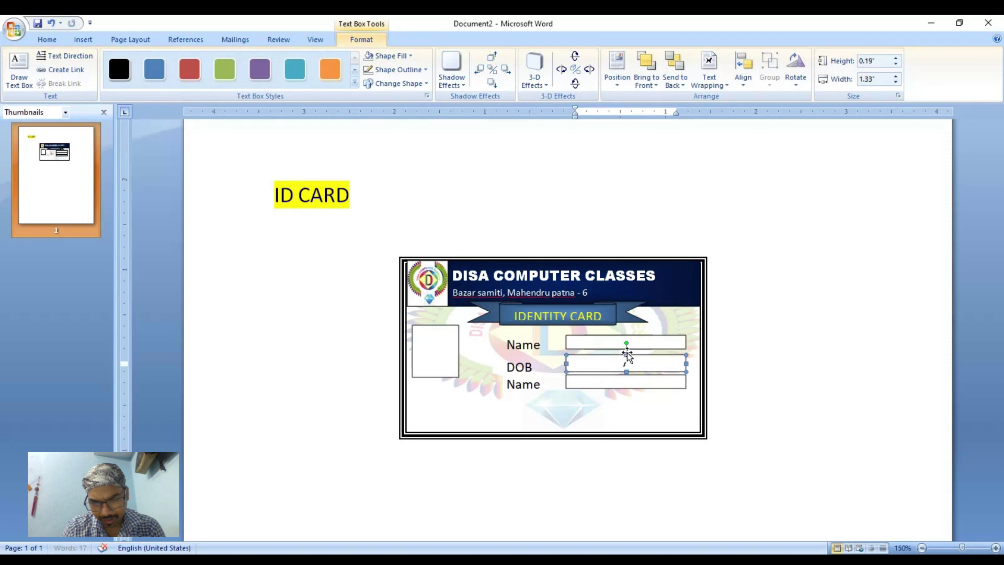
Type the '/' date separators in the DOB field and centre them.
{"action": "left_click", "coordinate": [632, 363]}
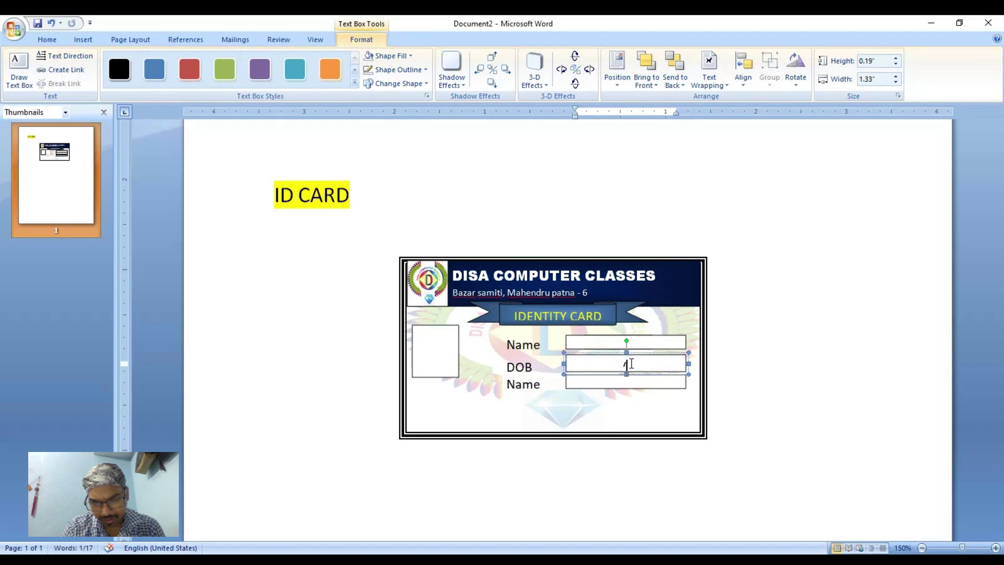
{"action": "key", "text": "Tab"}
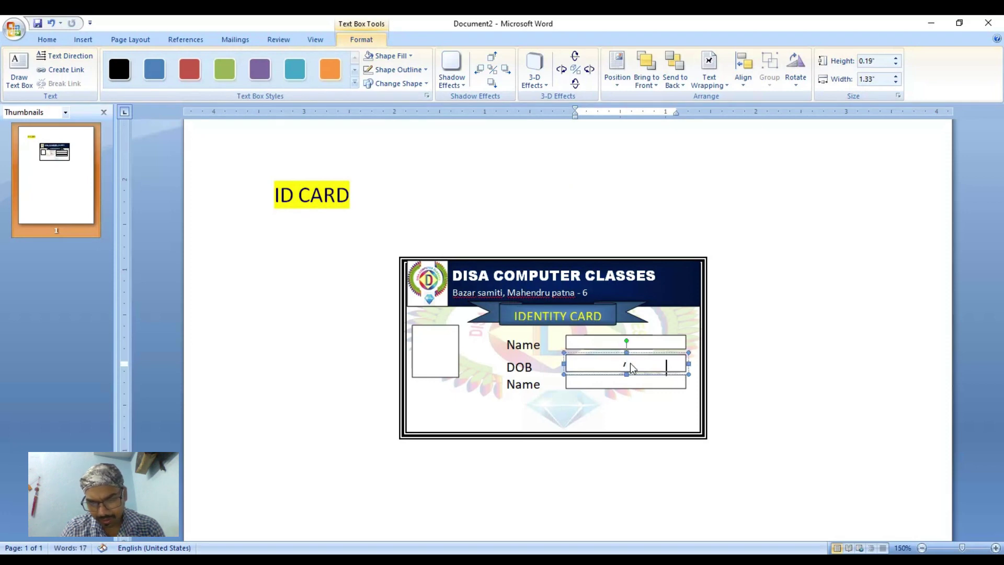
{"action": "type", "text": "/"}
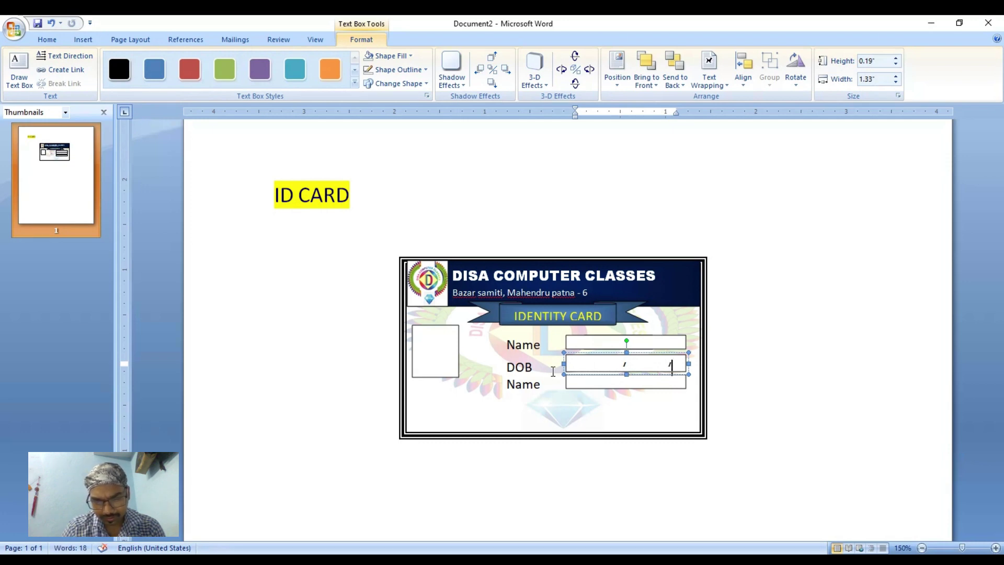
{"action": "triple_click", "coordinate": [632, 363]}
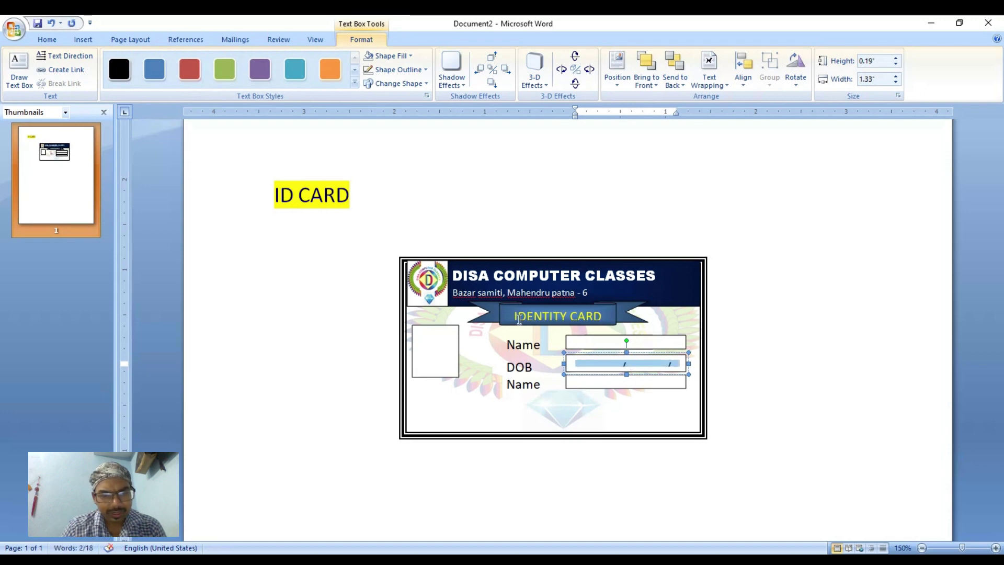
{"action": "left_click", "coordinate": [50, 39]}
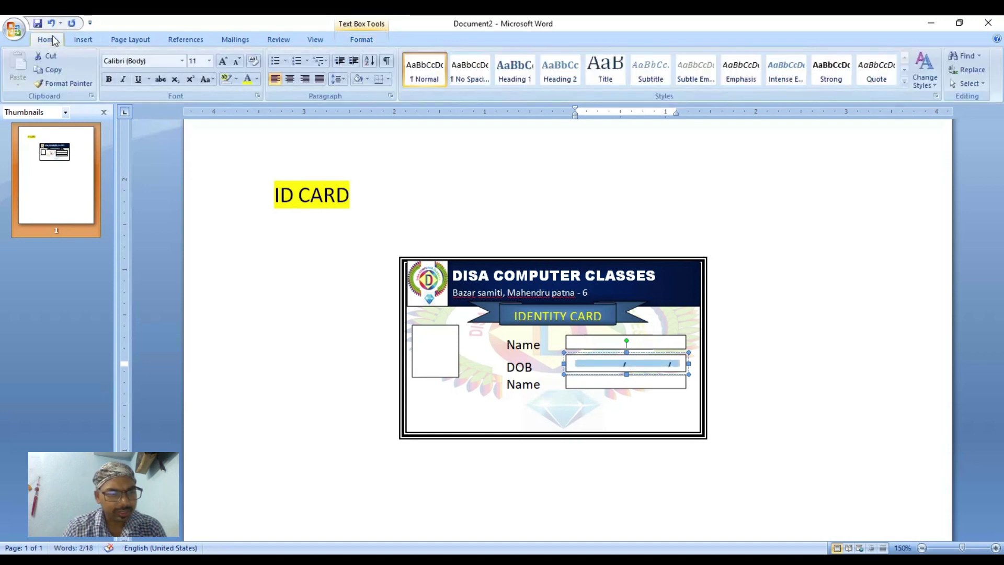
{"action": "left_click", "coordinate": [290, 79]}
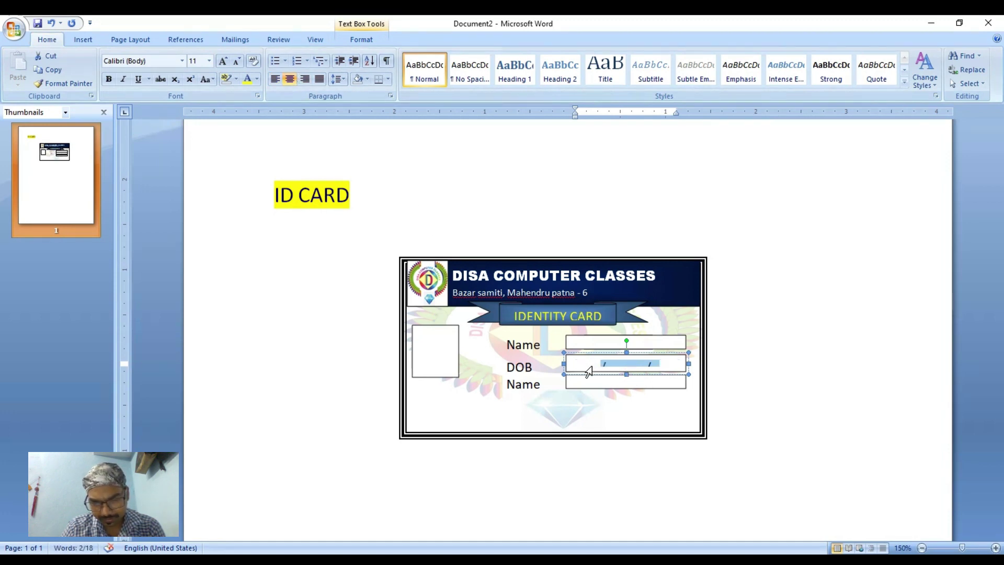
Replace the third row's Name label text with 'Couse'.
{"action": "left_click", "coordinate": [556, 501]}
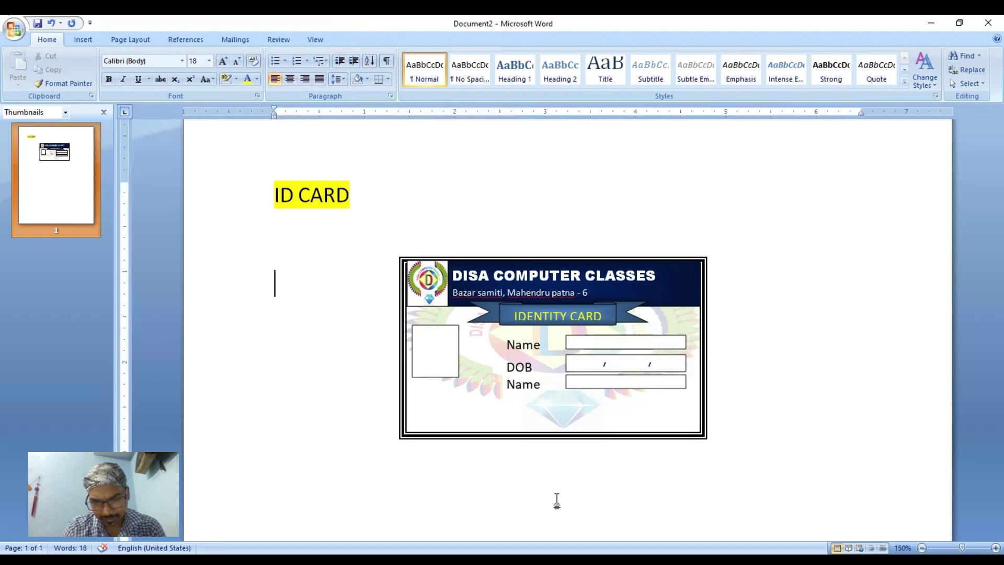
{"action": "left_click", "coordinate": [609, 390]}
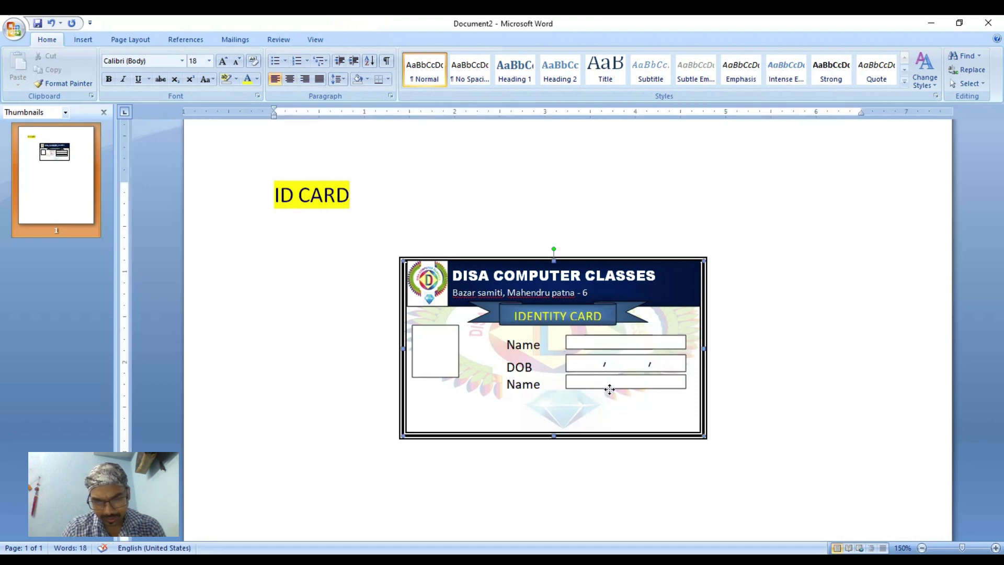
{"action": "left_click", "coordinate": [539, 384]}
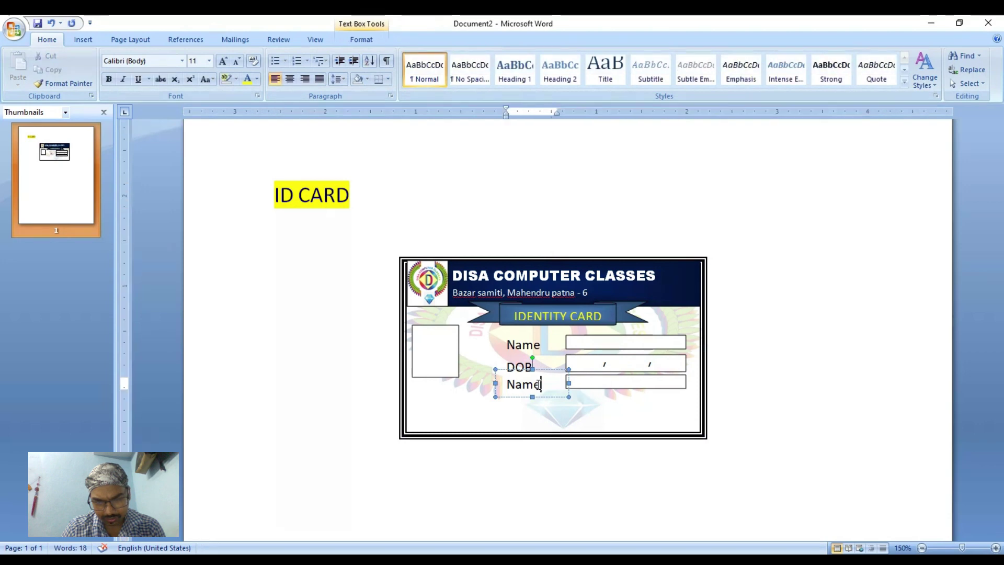
{"action": "key", "text": "BackSpace"}
{"action": "key", "text": "BackSpace"}
{"action": "key", "text": "BackSpace"}
{"action": "key", "text": "BackSpace"}
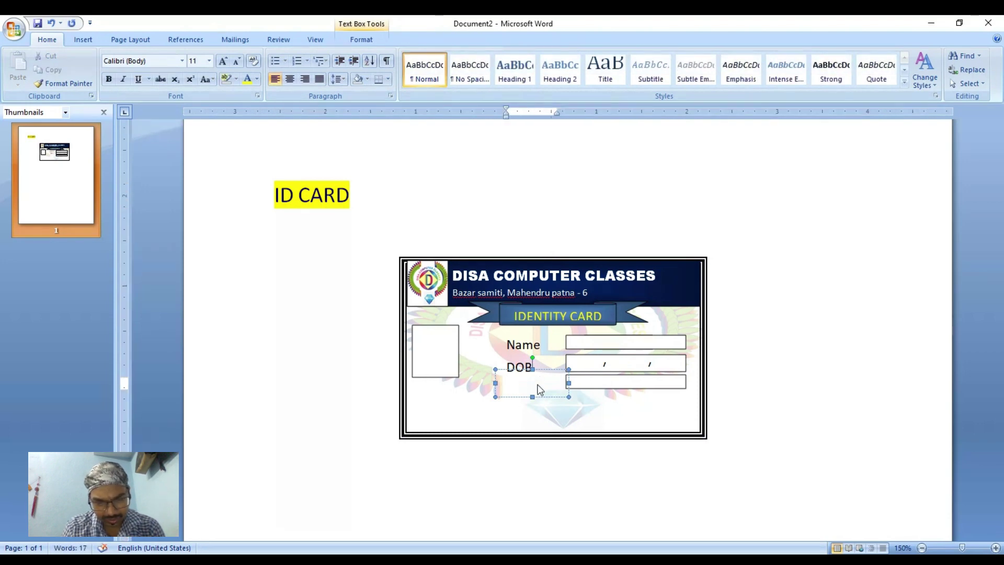
{"action": "type", "text": "Cous"}
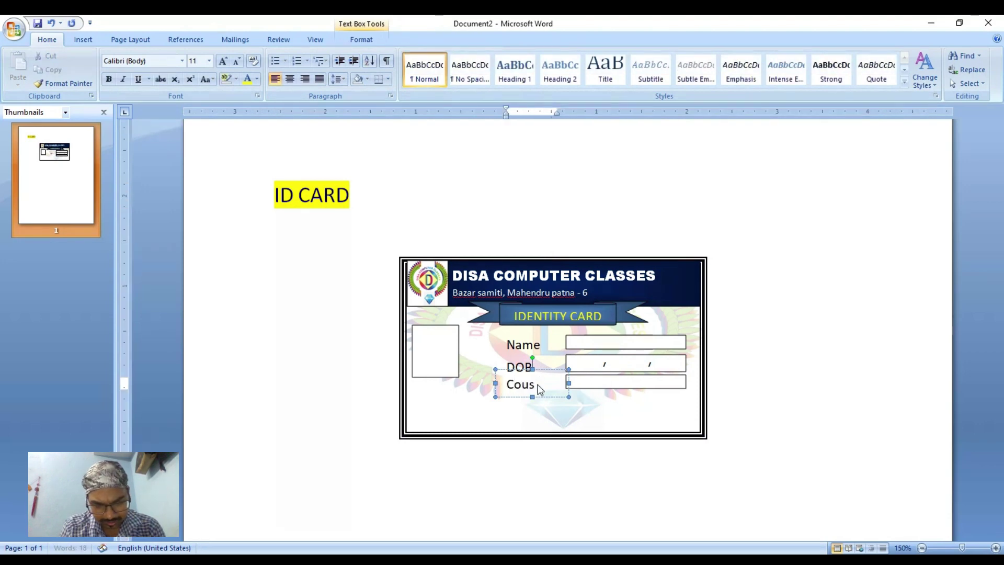
{"action": "type", "text": "e"}
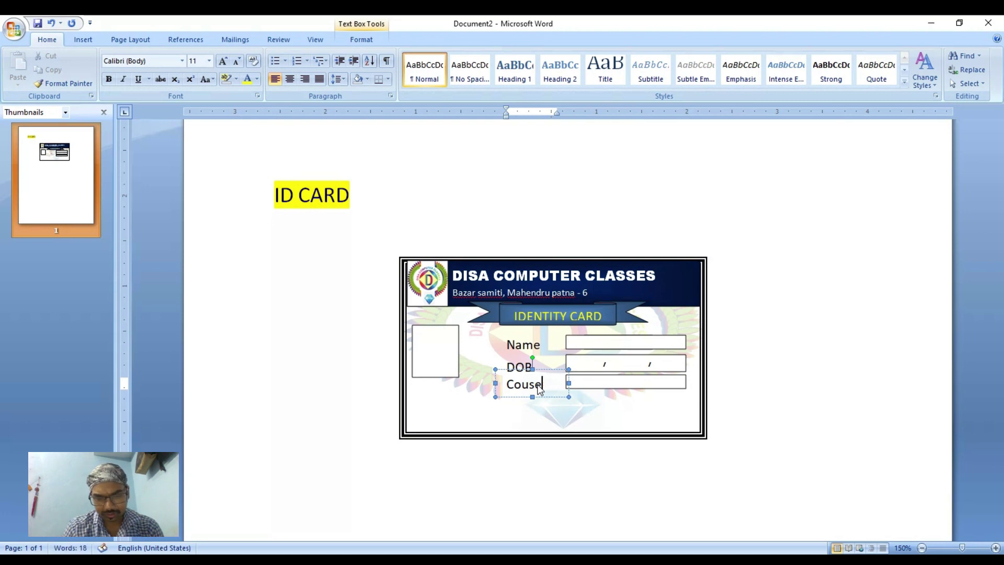
{"action": "left_click", "coordinate": [479, 412]}
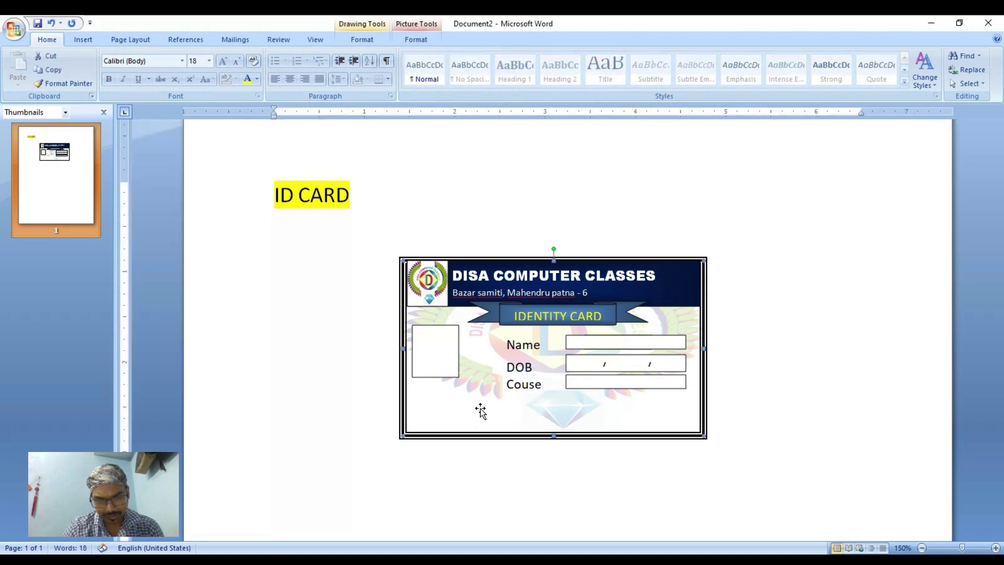
Move the DOB label box to the card's bottom-left corner.
{"action": "left_click", "coordinate": [528, 368]}
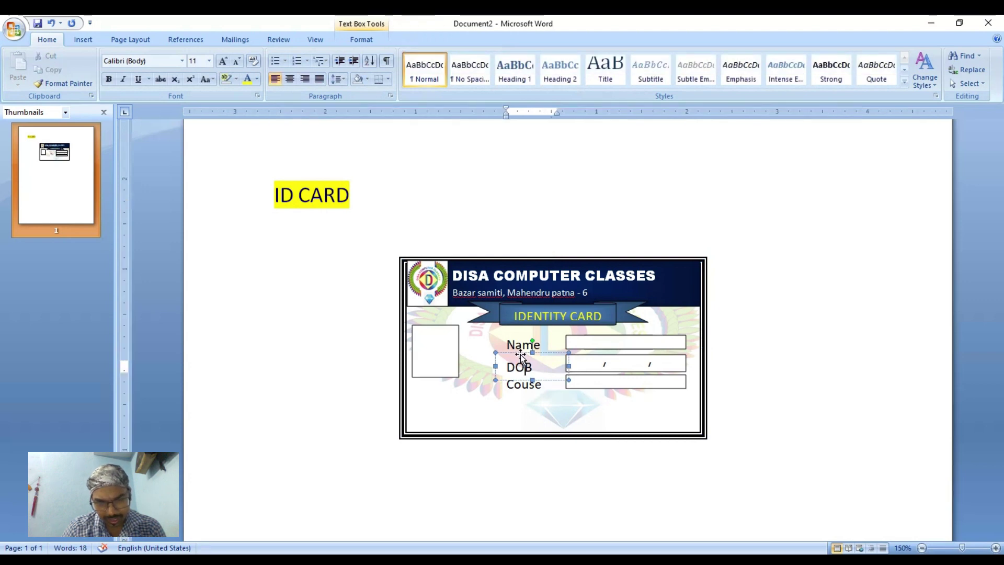
{"action": "left_click_drag", "start_coordinate": [520, 354], "coordinate": [475, 400]}
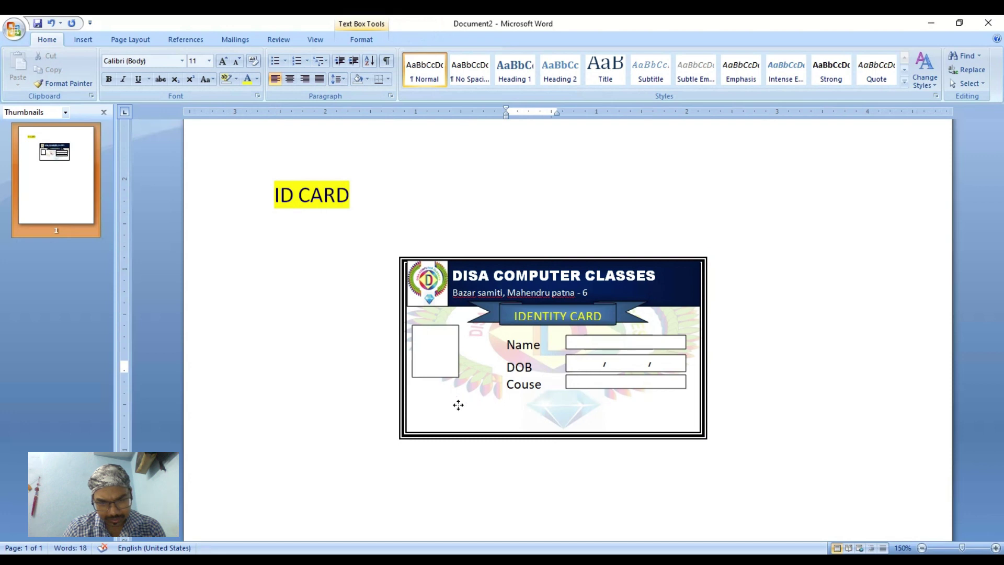
{"action": "left_click_drag", "start_coordinate": [476, 400], "coordinate": [429, 411]}
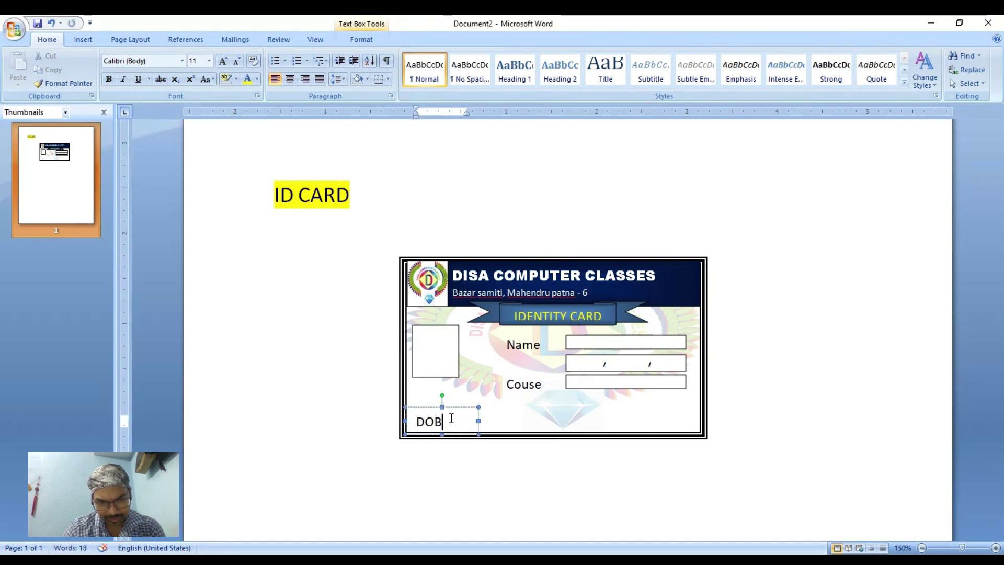
Replace the bottom-left label's DOB text with 'ID No -'.
{"action": "key", "text": "BackSpace"}
{"action": "key", "text": "BackSpace"}
{"action": "key", "text": "BackSpace"}
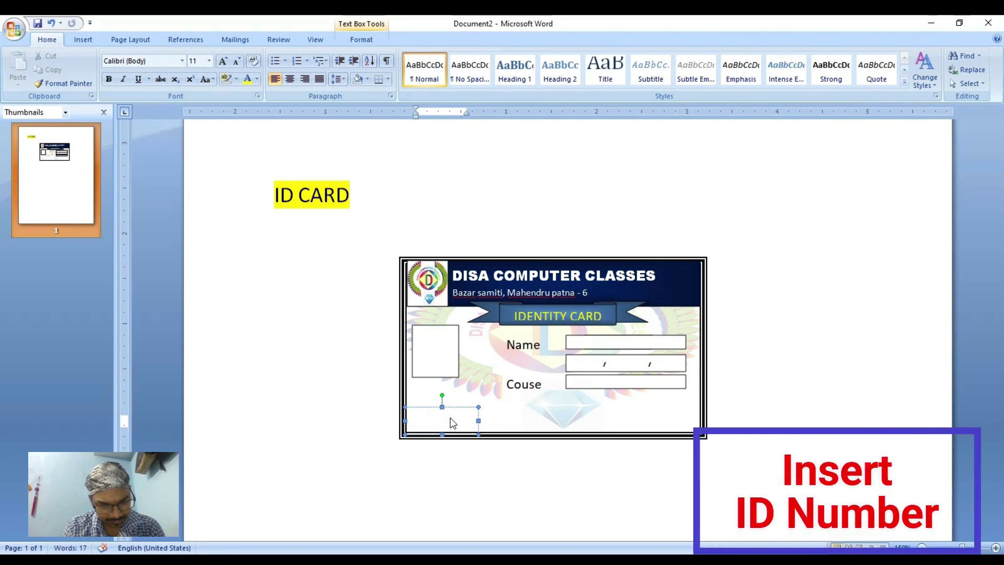
{"action": "type", "text": "ID"}
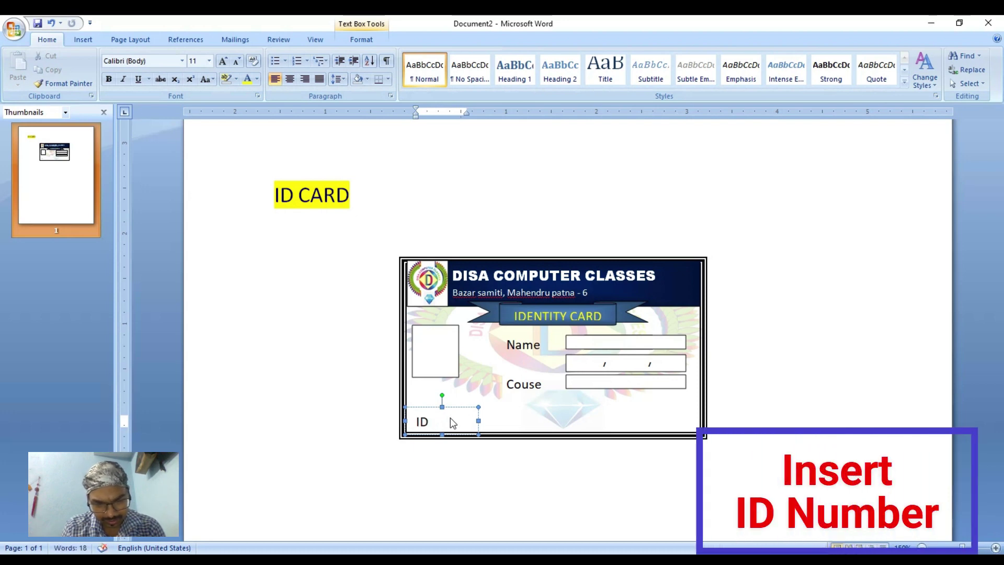
{"action": "type", "text": " n"}
{"action": "key", "text": "BackSpace"}
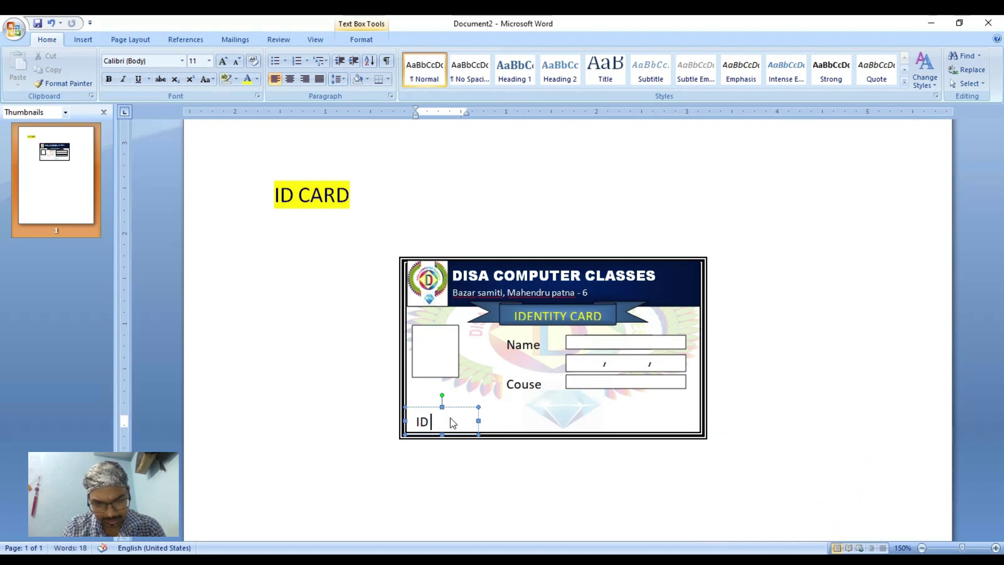
{"action": "type", "text": "No"}
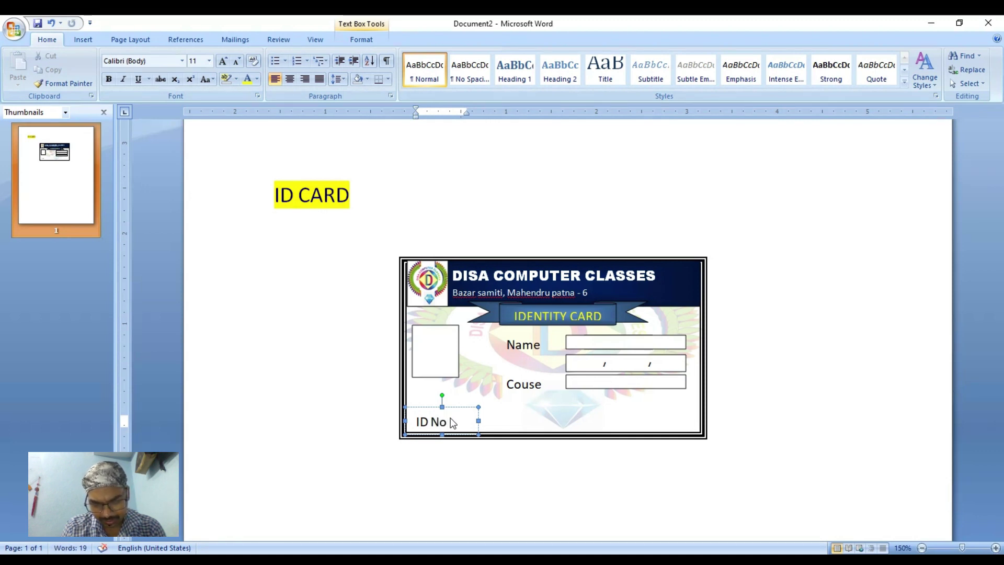
{"action": "type", "text": " -"}
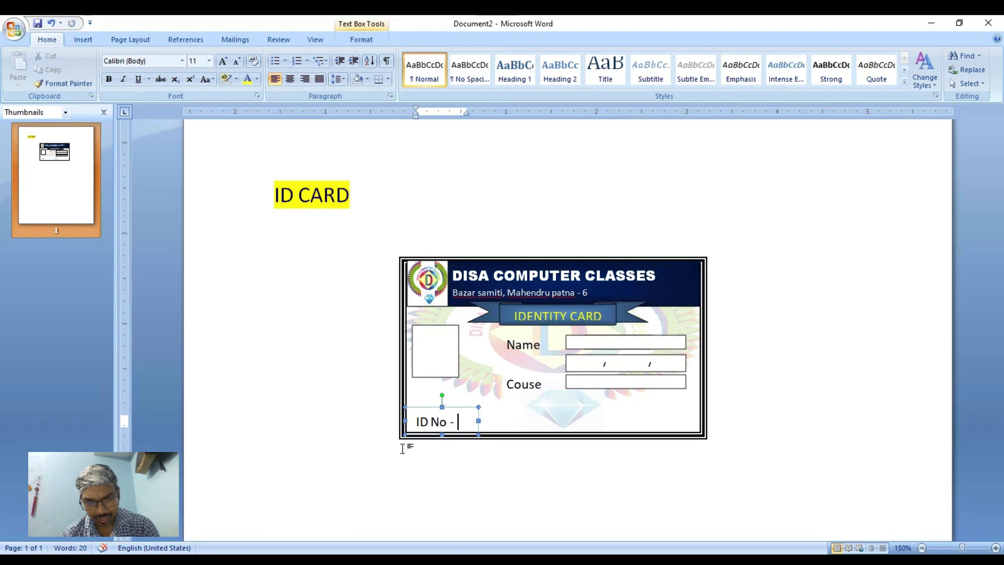
Add 'S2321' after the dash and resize the ID label box to fit its text.
{"action": "mouse_move", "coordinate": [479, 421]}
{"action": "left_mouse_down"}
{"action": "mouse_move", "coordinate": [542, 421]}
{"action": "mouse_move", "coordinate": [466, 421]}
{"action": "left_mouse_up"}
{"action": "left_click", "coordinate": [469, 423]}
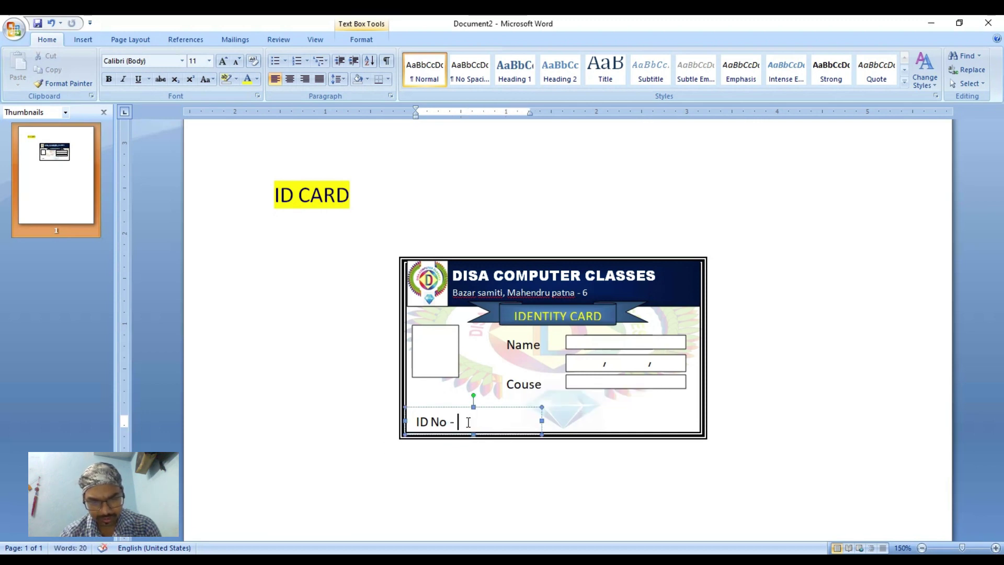
{"action": "type", "text": "s"}
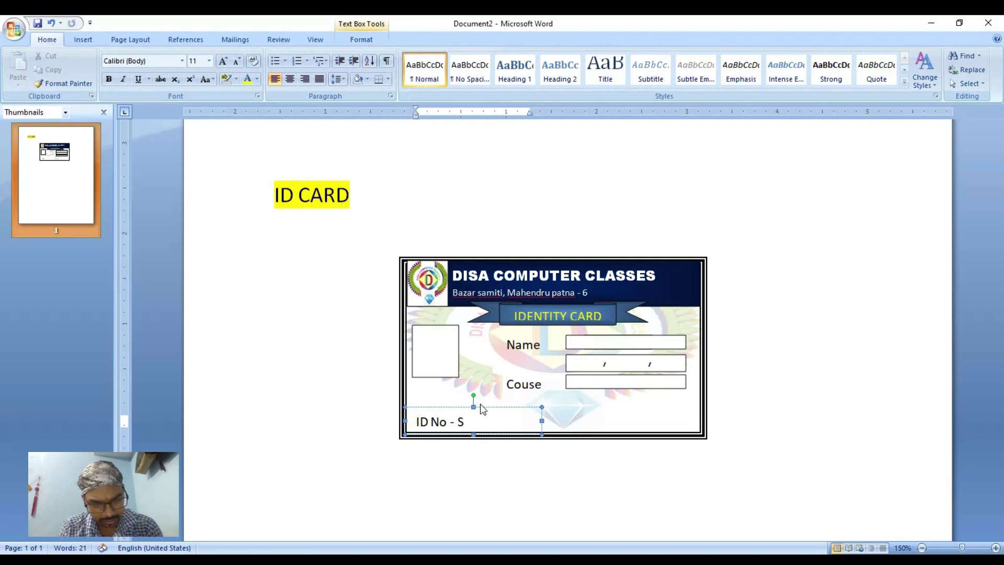
{"action": "type", "text": "232"}
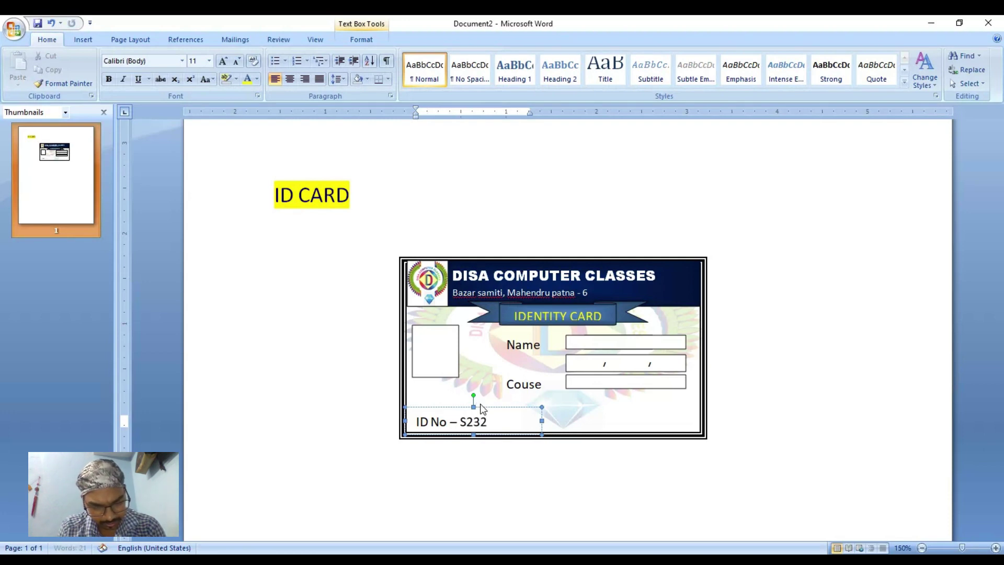
{"action": "type", "text": "1"}
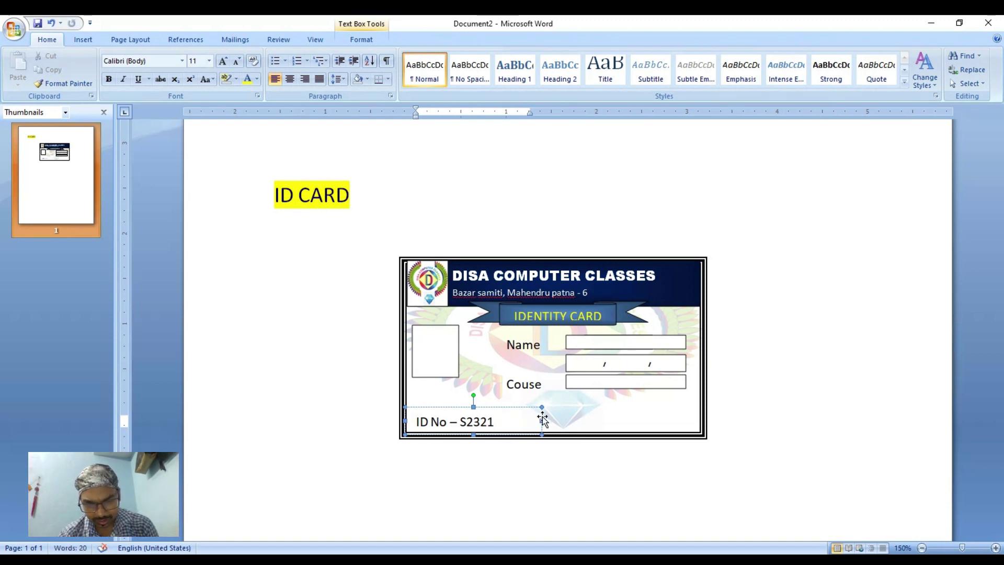
{"action": "left_click_drag", "start_coordinate": [542, 420], "coordinate": [516, 419]}
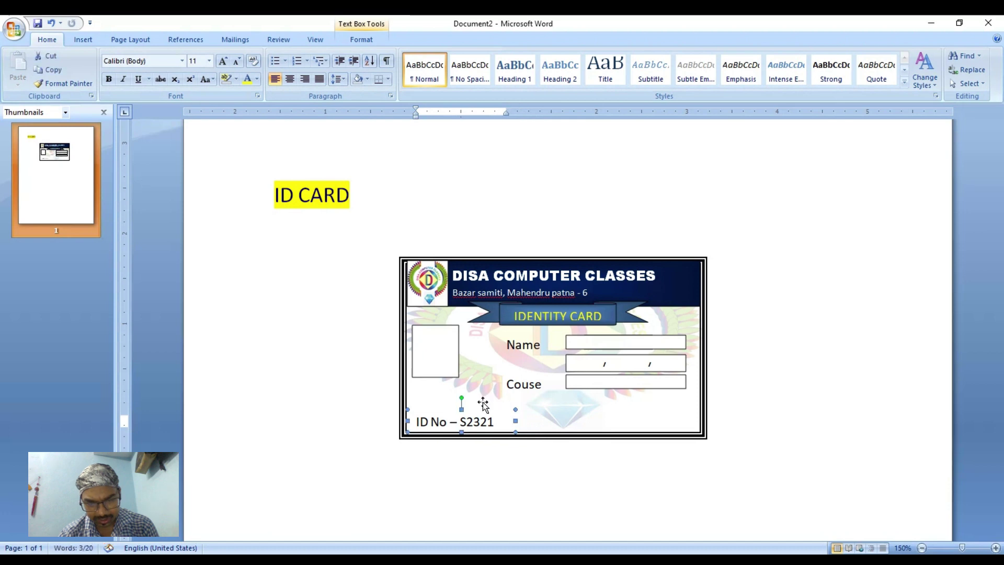
{"action": "left_click", "coordinate": [638, 419]}
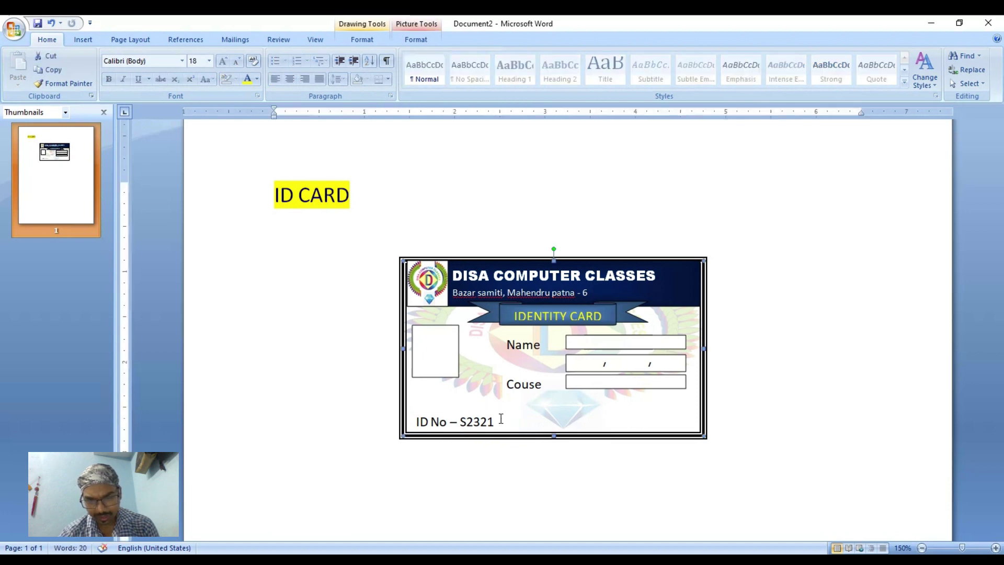
{"action": "left_click", "coordinate": [458, 419]}
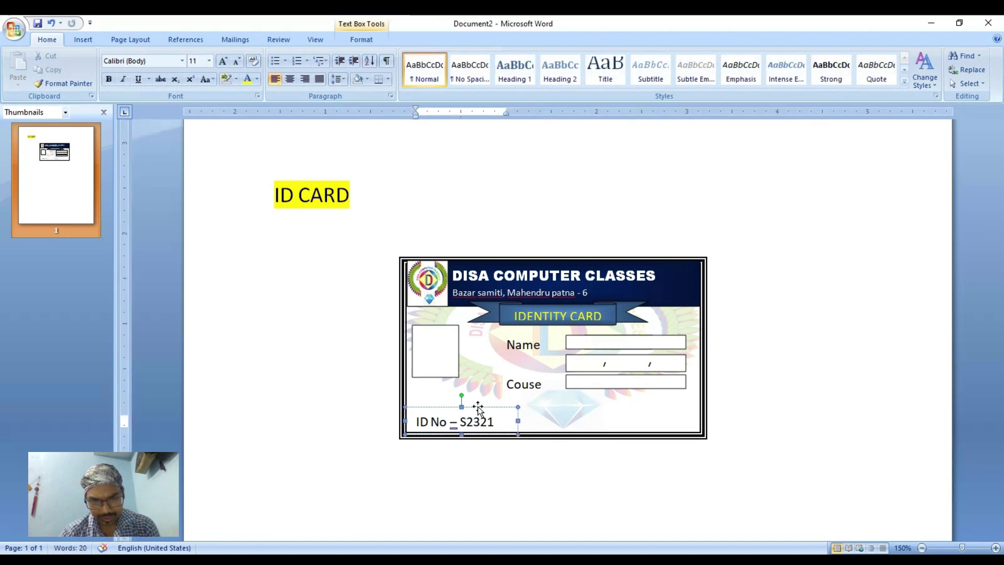
{"action": "left_click", "coordinate": [520, 366]}
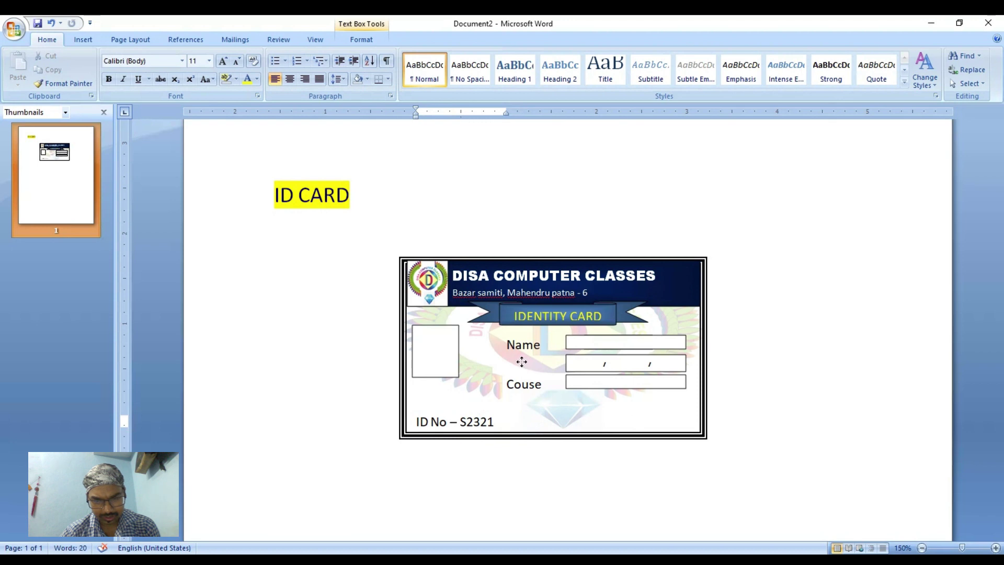
{"action": "left_click", "coordinate": [458, 421]}
Duplicate the Name label into the second row and retype it as 'DOB'.
{"action": "left_click", "coordinate": [523, 344]}
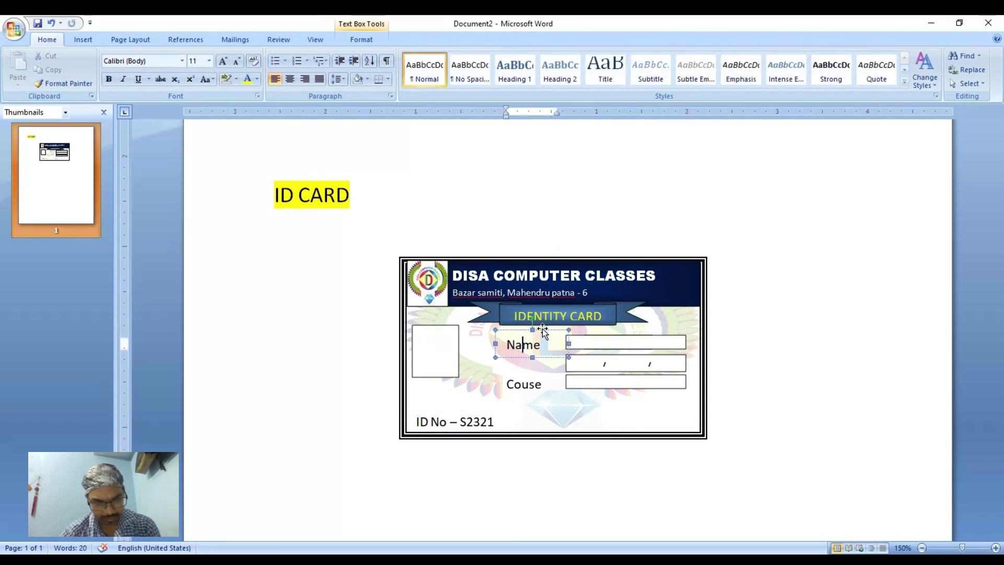
{"action": "left_click_drag", "start_coordinate": [541, 329], "coordinate": [545, 352]}
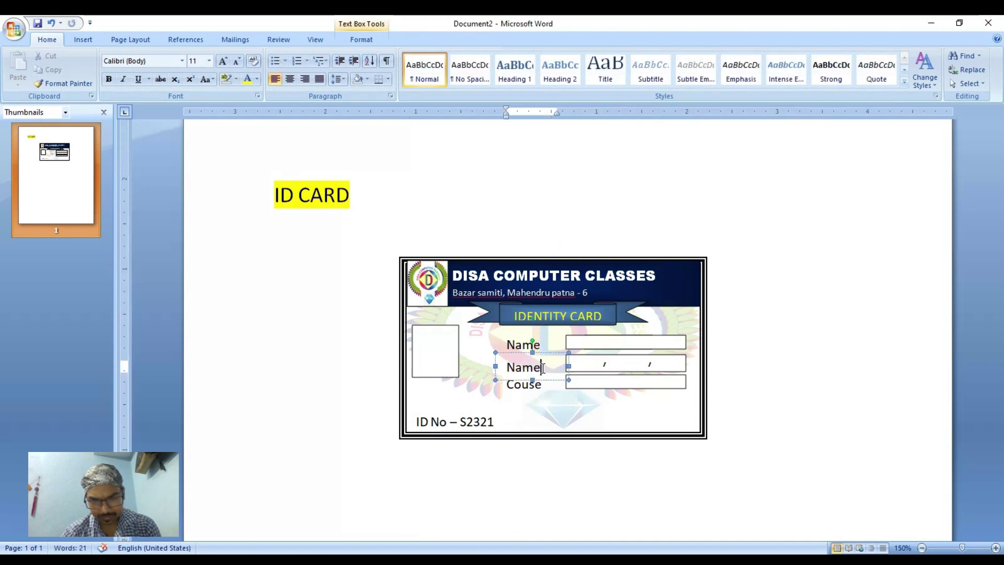
{"action": "key", "text": "BackSpace"}
{"action": "key", "text": "BackSpace"}
{"action": "key", "text": "BackSpace"}
{"action": "key", "text": "BackSpace"}
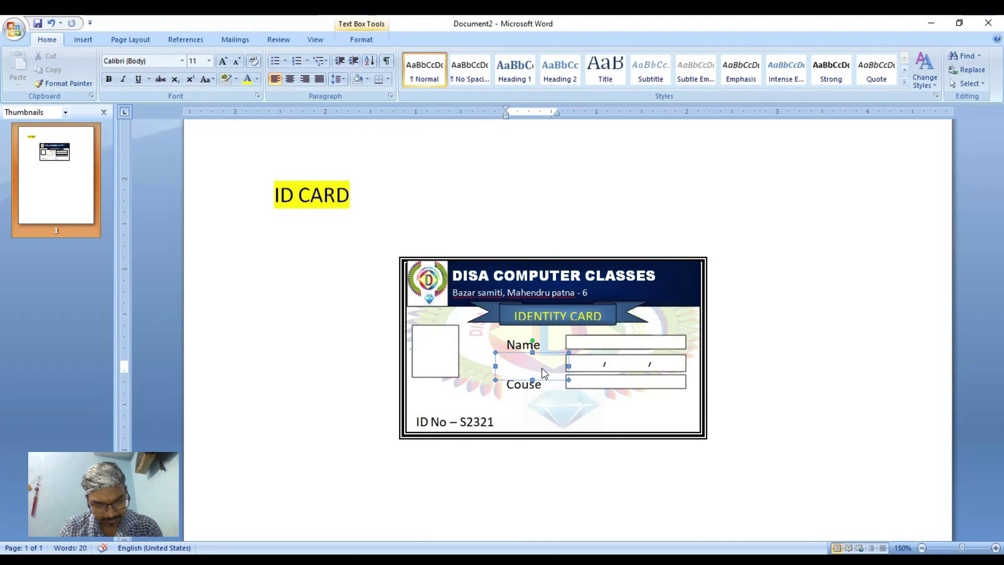
{"action": "type", "text": "DOB"}
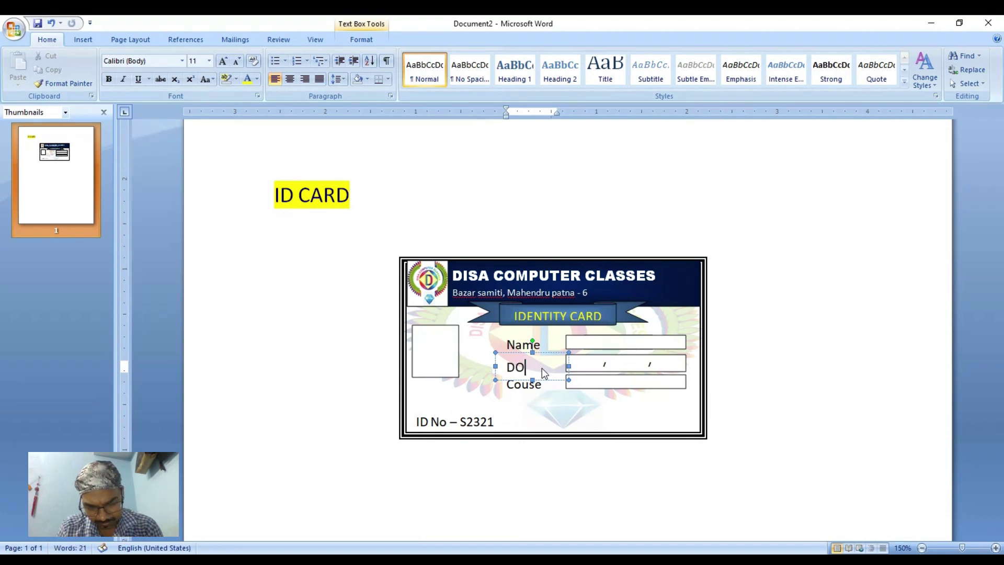
{"action": "left_click", "coordinate": [494, 422]}
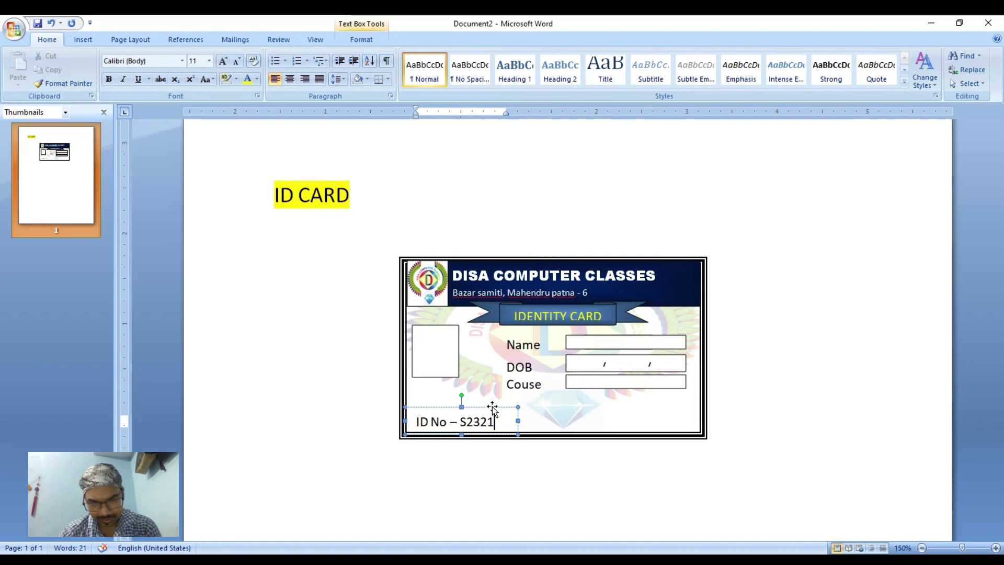
Make a copy of the 'ID No – S2321' box, undoing a stray copy.
{"action": "left_click_drag", "start_coordinate": [491, 406], "coordinate": [639, 387]}
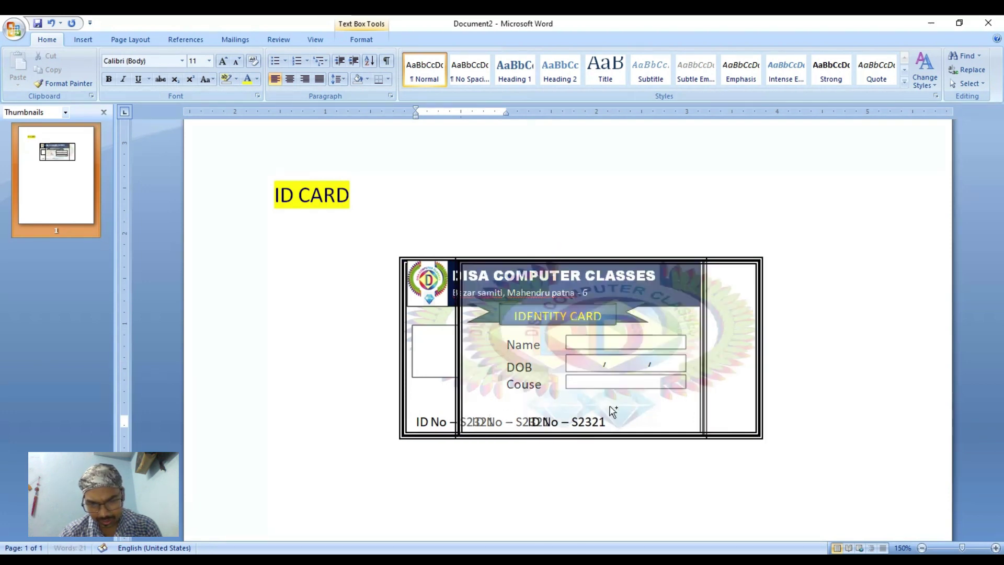
{"action": "key", "text": "ctrl+z"}
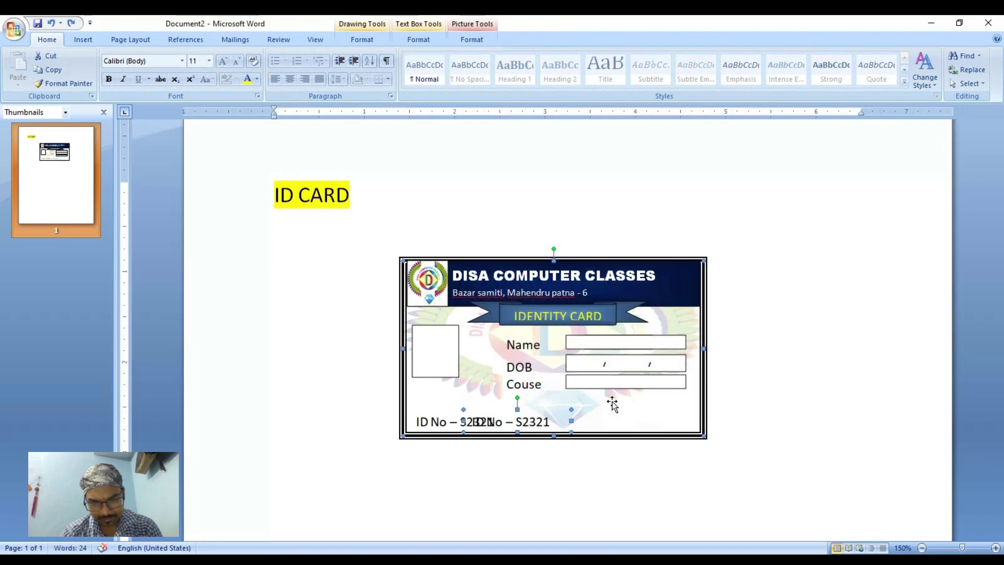
{"action": "key", "text": "Right"}
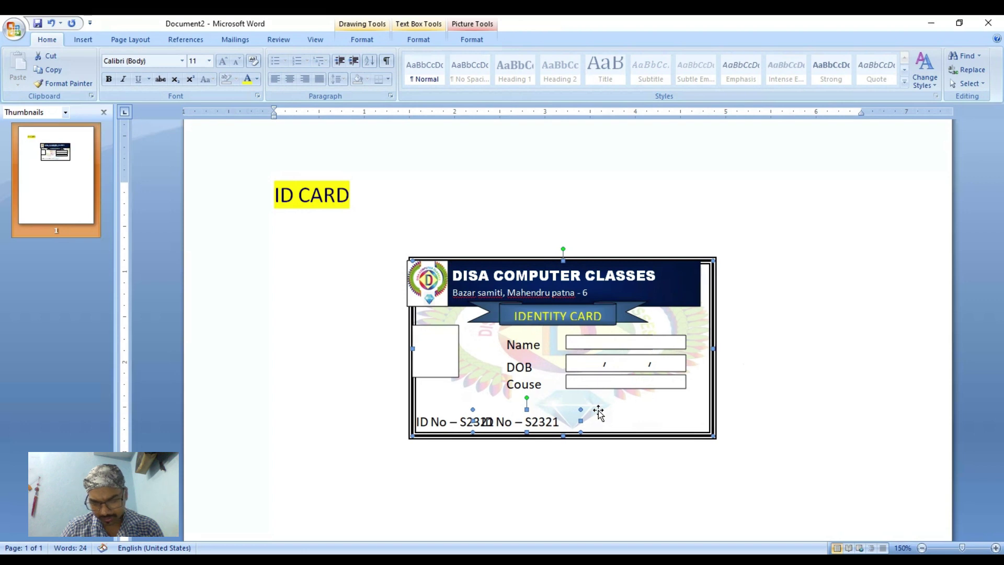
{"action": "key", "text": "Left"}
{"action": "key", "text": "ctrl+Left"}
{"action": "key", "text": "ctrl+Left"}
{"action": "key", "text": "ctrl+Left"}
{"action": "key", "text": "ctrl+Left"}
{"action": "key", "text": "ctrl+Left"}
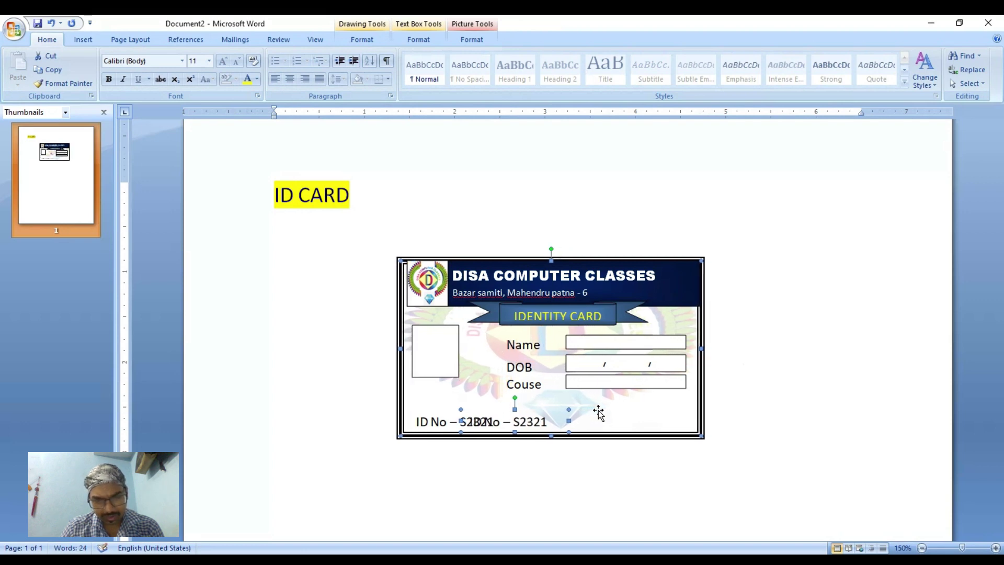
{"action": "key", "text": "ctrl+Right"}
{"action": "key", "text": "ctrl+Right"}
{"action": "key", "text": "ctrl+Right"}
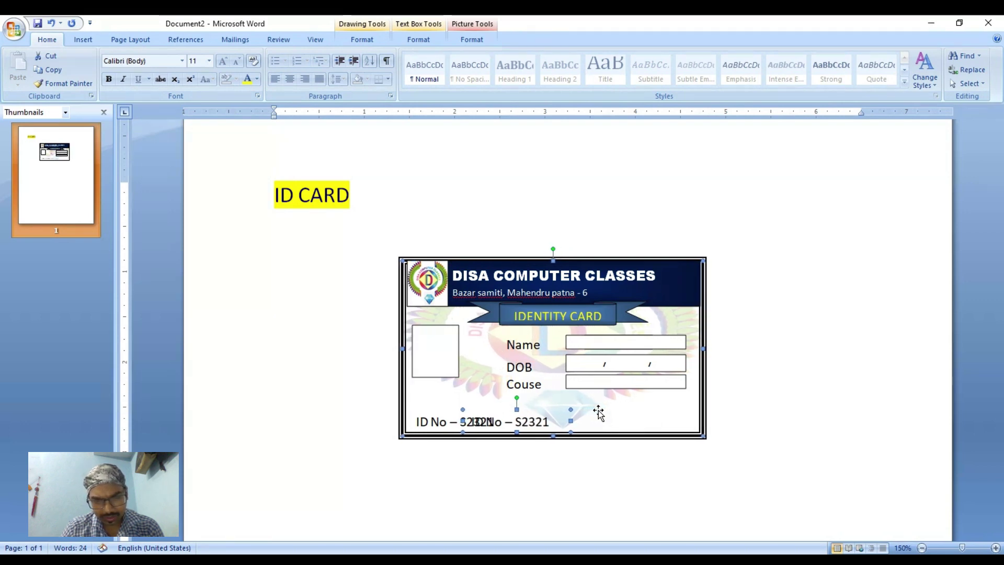
{"action": "key", "text": "ctrl+Right"}
{"action": "key", "text": "ctrl+Right"}
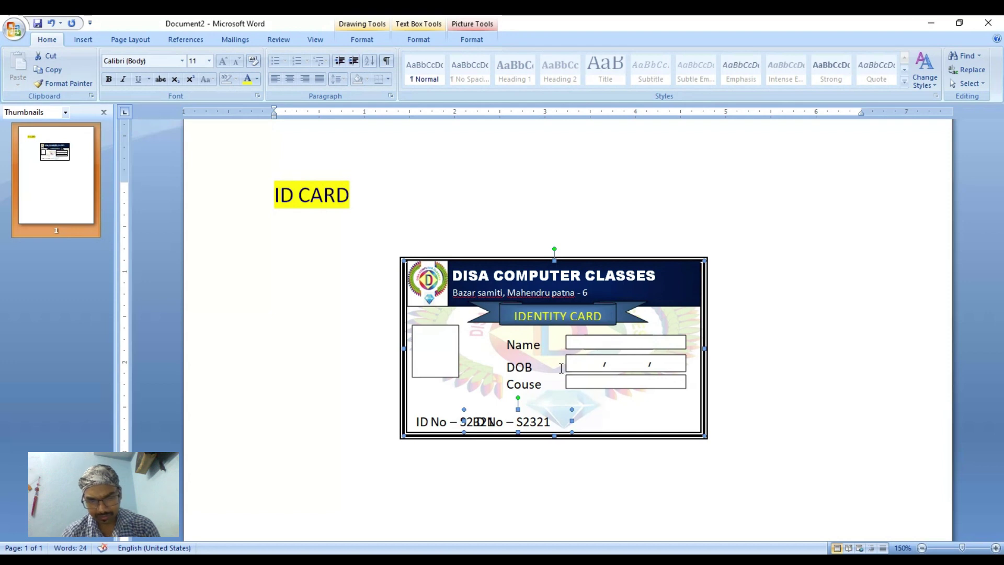
{"action": "left_click", "coordinate": [540, 470]}
Nudge the duplicate ID box right and up to sit beside the IDENTITY CARD ribbon.
{"action": "left_click", "coordinate": [544, 422]}
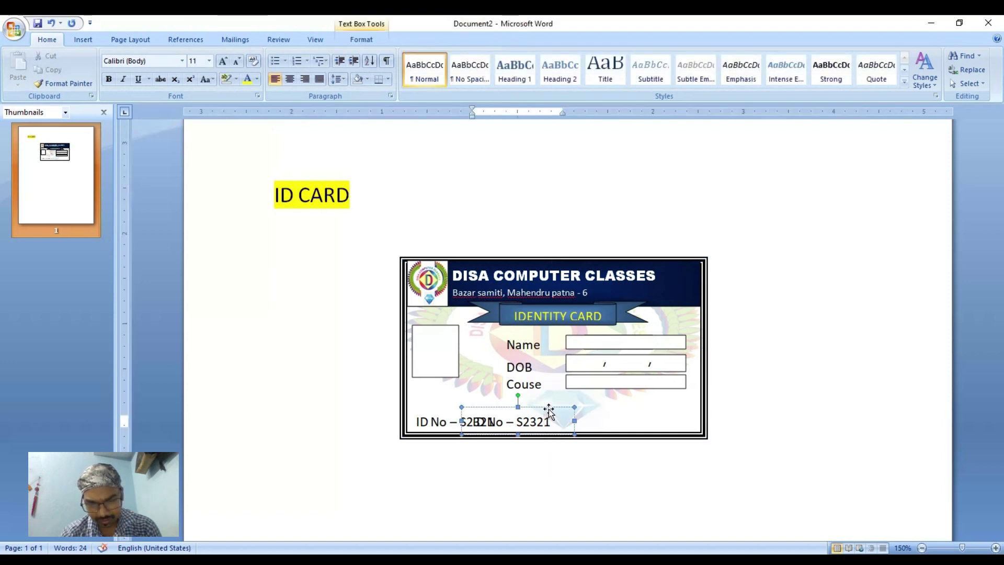
{"action": "key", "text": "ctrl+Right"}
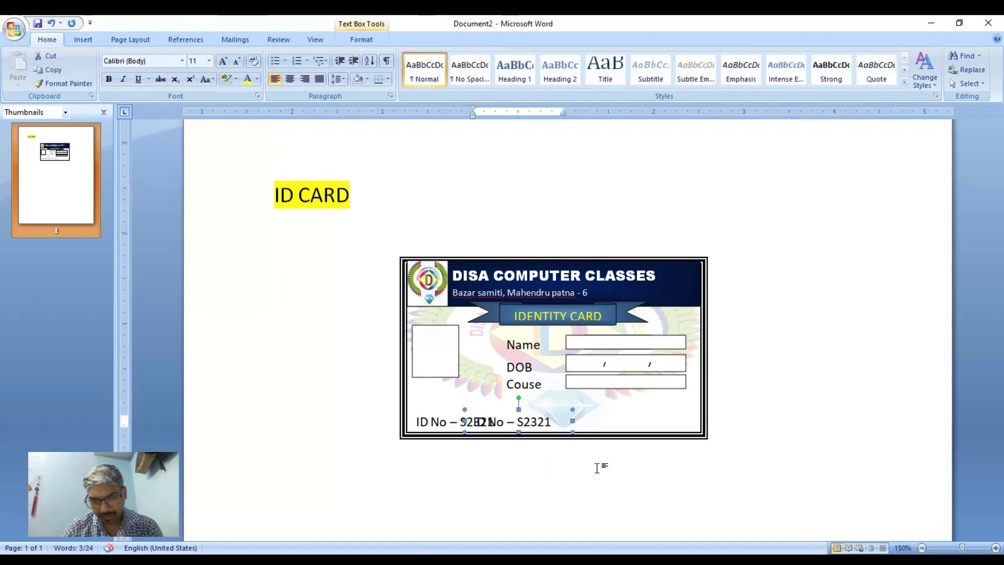
{"action": "key", "text": "ctrl+Right"}
{"action": "key", "text": "ctrl+Right"}
{"action": "key", "text": "ctrl+Right"}
{"action": "key", "text": "ctrl+Right"}
{"action": "key", "text": "ctrl+Right"}
{"action": "key", "text": "ctrl+Right"}
{"action": "key", "text": "ctrl+Right"}
{"action": "key", "text": "ctrl+Right"}
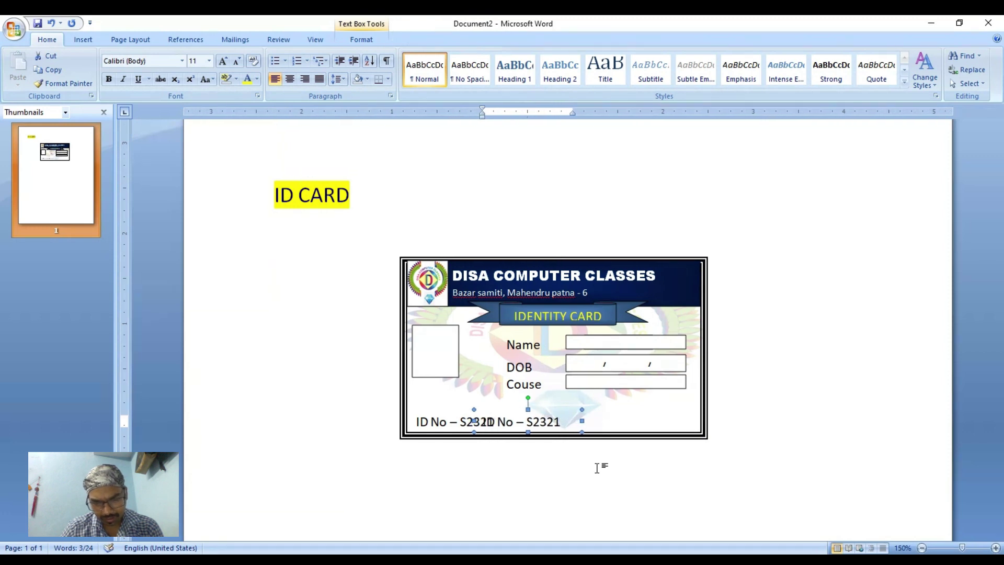
{"action": "key", "text": "ctrl+Right"}
{"action": "key", "text": "ctrl+Right"}
{"action": "key", "text": "ctrl+Right"}
{"action": "key", "text": "ctrl+Right"}
{"action": "key", "text": "ctrl+Right"}
{"action": "key", "text": "ctrl+Right"}
{"action": "key", "text": "ctrl+Right"}
{"action": "key", "text": "ctrl+Right"}
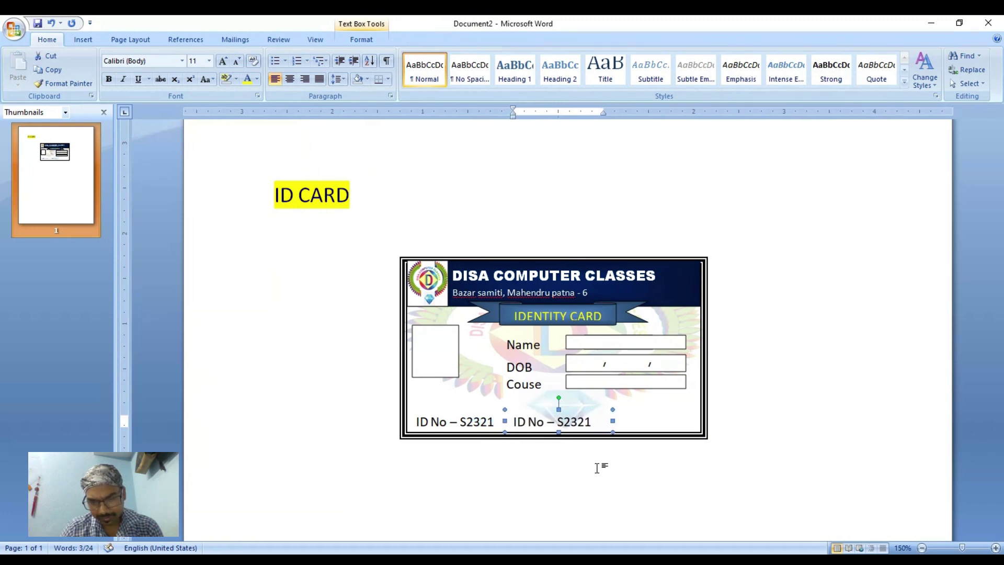
{"action": "key", "text": "ctrl+Right"}
{"action": "key", "text": "ctrl+Right"}
{"action": "key", "text": "ctrl+Right"}
{"action": "key", "text": "ctrl+Right"}
{"action": "key", "text": "ctrl+Right"}
{"action": "key", "text": "ctrl+Right"}
{"action": "key", "text": "ctrl+Right"}
{"action": "key", "text": "ctrl+Right"}
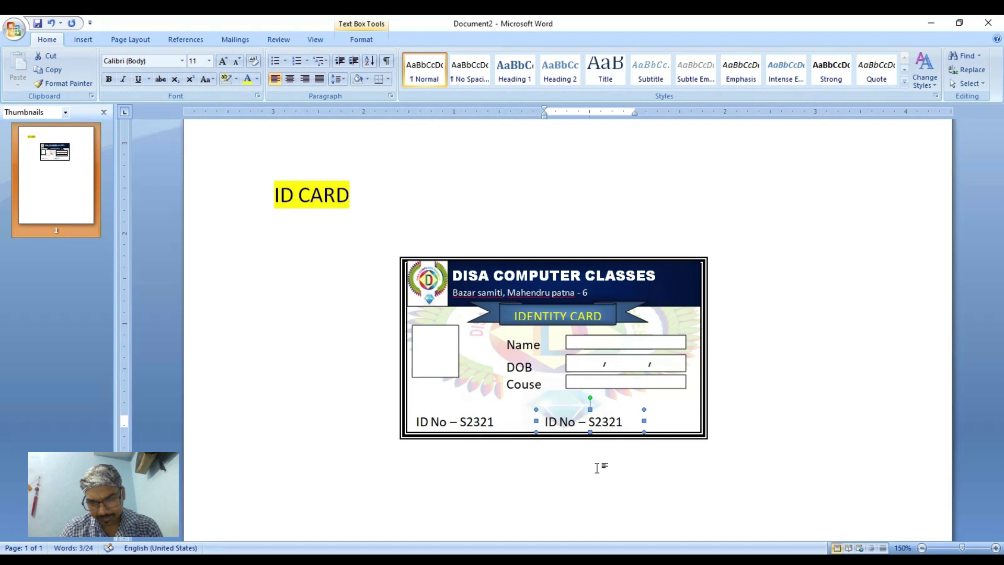
{"action": "key", "text": "ctrl+Right"}
{"action": "key", "text": "ctrl+Right"}
{"action": "key", "text": "ctrl+Right"}
{"action": "key", "text": "ctrl+Right"}
{"action": "key", "text": "ctrl+Right"}
{"action": "key", "text": "ctrl+Right"}
{"action": "key", "text": "ctrl+Right"}
{"action": "key", "text": "ctrl+Right"}
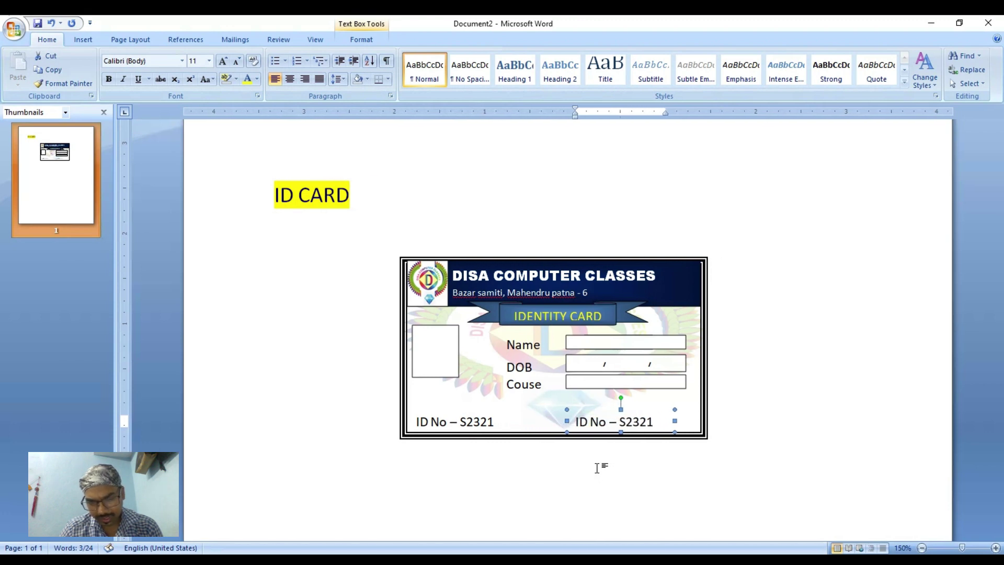
{"action": "key", "text": "ctrl+Right"}
{"action": "key", "text": "ctrl+Right"}
{"action": "key", "text": "ctrl+Right"}
{"action": "key", "text": "ctrl+Right"}
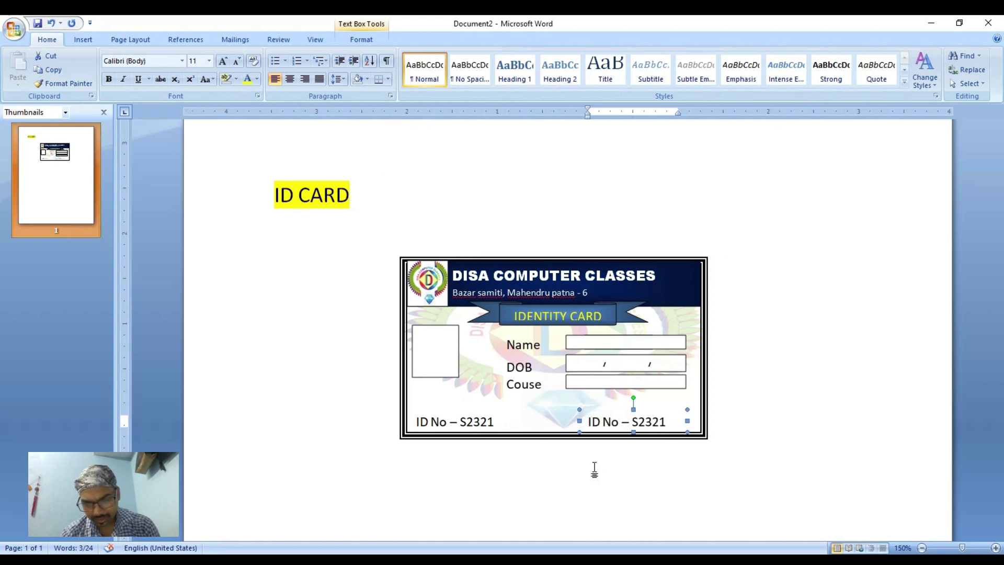
{"action": "key", "text": "ctrl+Up"}
{"action": "key", "text": "ctrl+Up"}
{"action": "key", "text": "ctrl+Up"}
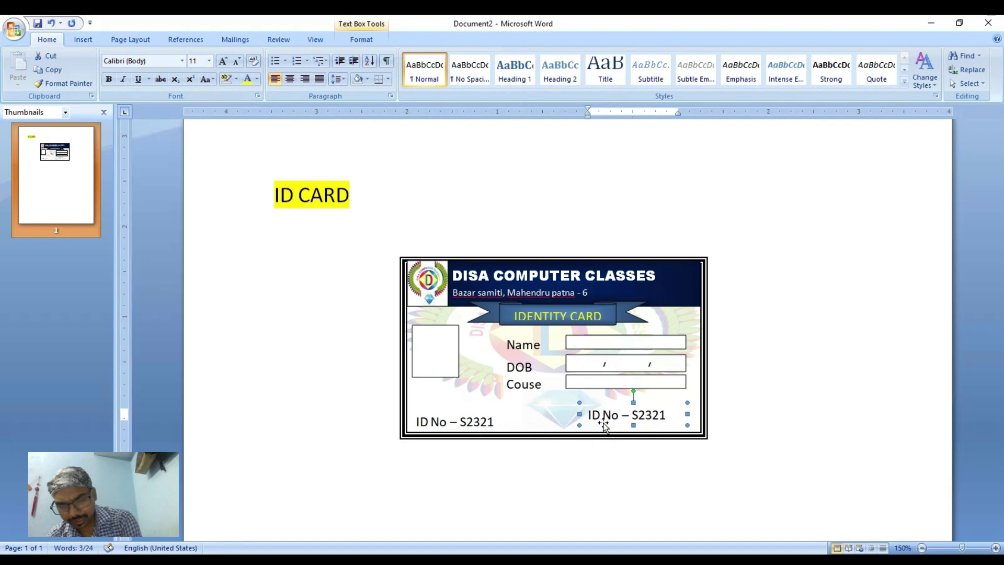
{"action": "key", "text": "ctrl+Up"}
{"action": "key", "text": "ctrl+Up"}
{"action": "key", "text": "ctrl+Up"}
{"action": "key", "text": "ctrl+Up"}
{"action": "key", "text": "ctrl+Up"}
{"action": "key", "text": "ctrl+Up"}
{"action": "key", "text": "ctrl+Up"}
{"action": "key", "text": "ctrl+Up"}
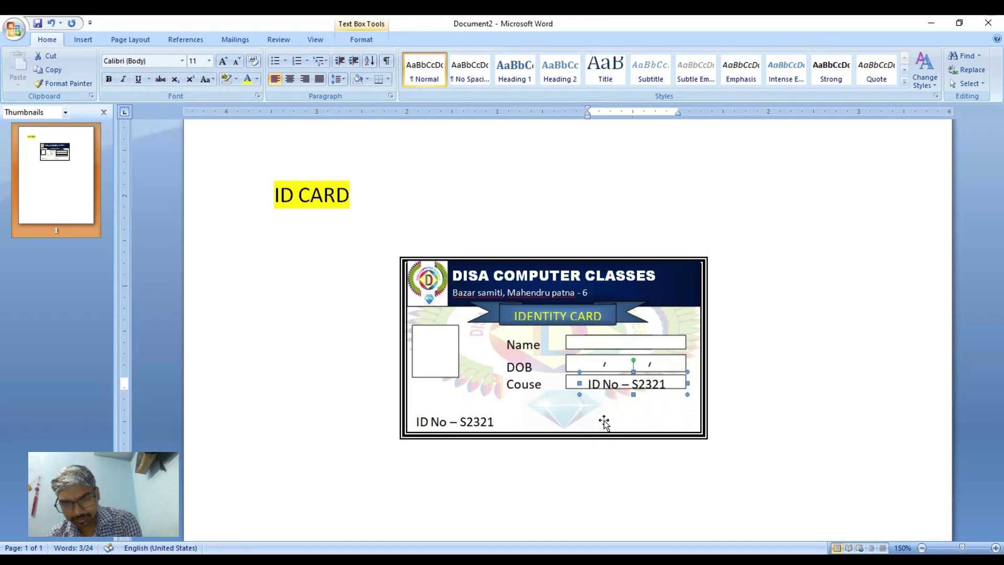
{"action": "key", "text": "ctrl+Up"}
{"action": "key", "text": "ctrl+Up"}
{"action": "key", "text": "ctrl+Up"}
{"action": "key", "text": "ctrl+Up"}
{"action": "key", "text": "ctrl+Up"}
{"action": "key", "text": "ctrl+Up"}
{"action": "key", "text": "ctrl+Up"}
{"action": "key", "text": "ctrl+Up"}
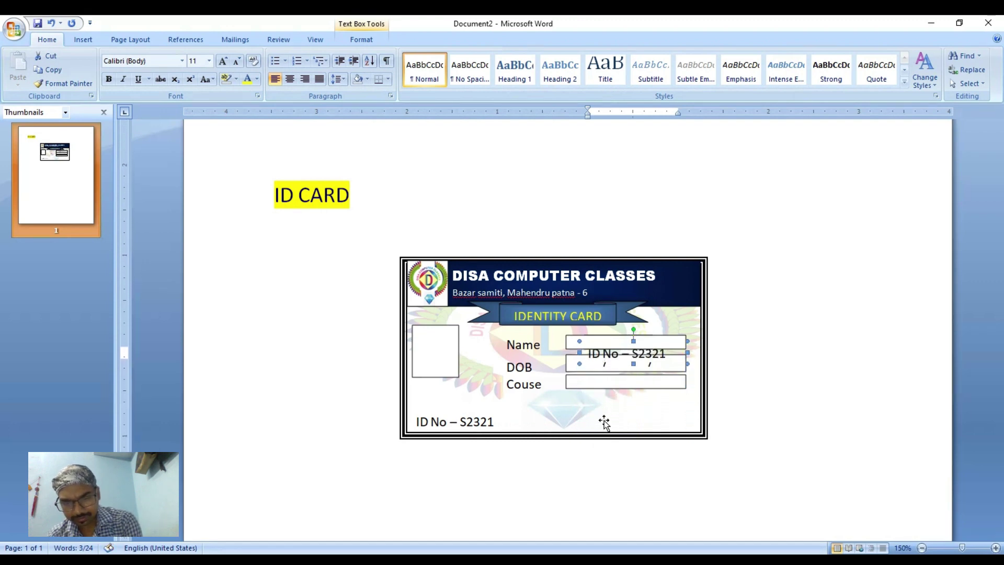
{"action": "key", "text": "ctrl+Up"}
{"action": "key", "text": "ctrl+Up"}
{"action": "key", "text": "ctrl+Up"}
{"action": "key", "text": "ctrl+Up"}
{"action": "key", "text": "ctrl+Up"}
{"action": "key", "text": "ctrl+Up"}
{"action": "key", "text": "ctrl+Up"}
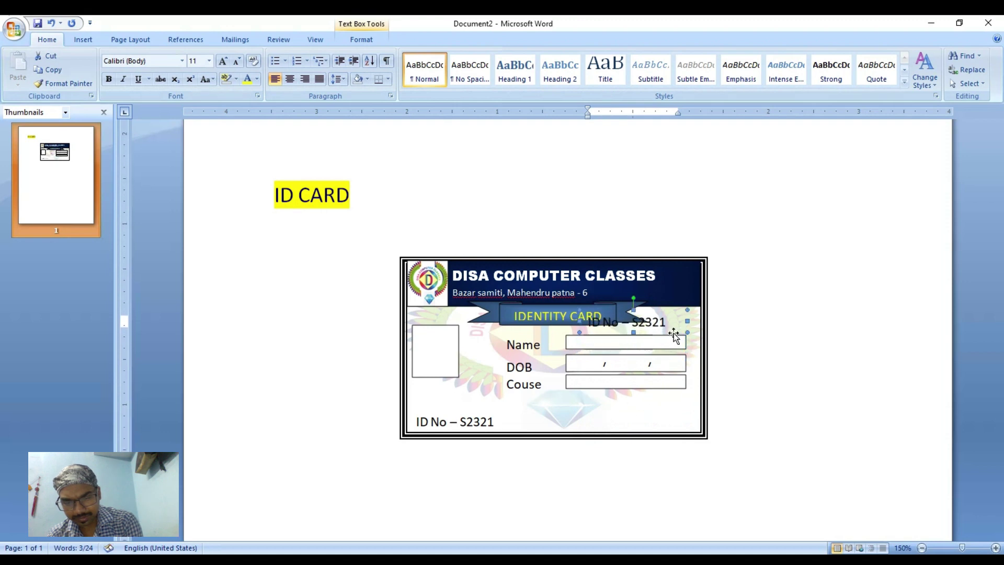
{"action": "key", "text": "ctrl+Up"}
Replace the duplicate box's ID text with '2022 -2023' and shrink it to 9 pt.
{"action": "left_click", "coordinate": [671, 320]}
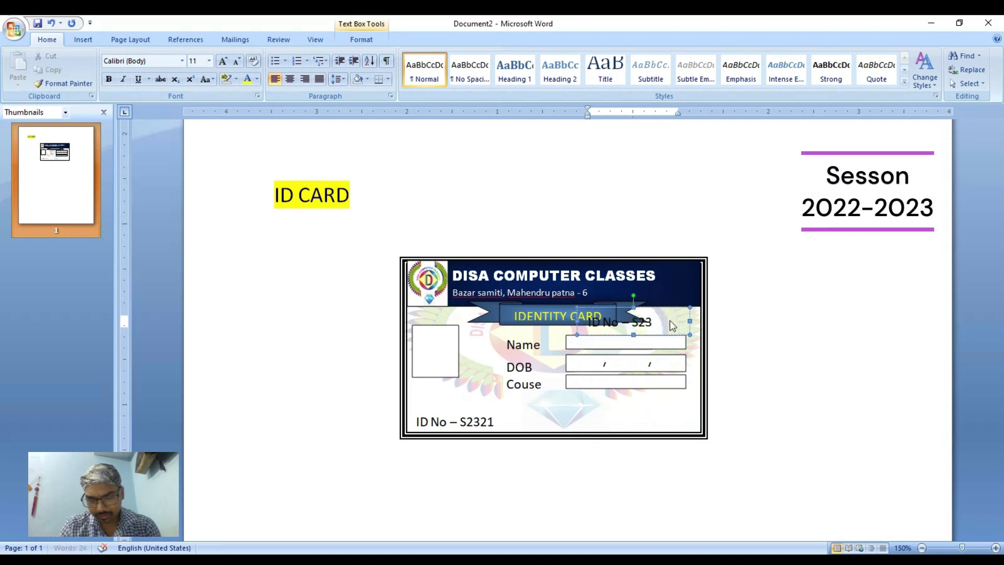
{"action": "key", "text": "BackSpace"}
{"action": "key", "text": "BackSpace"}
{"action": "key", "text": "BackSpace"}
{"action": "key", "text": "BackSpace"}
{"action": "key", "text": "BackSpace"}
{"action": "key", "text": "BackSpace"}
{"action": "key", "text": "BackSpace"}
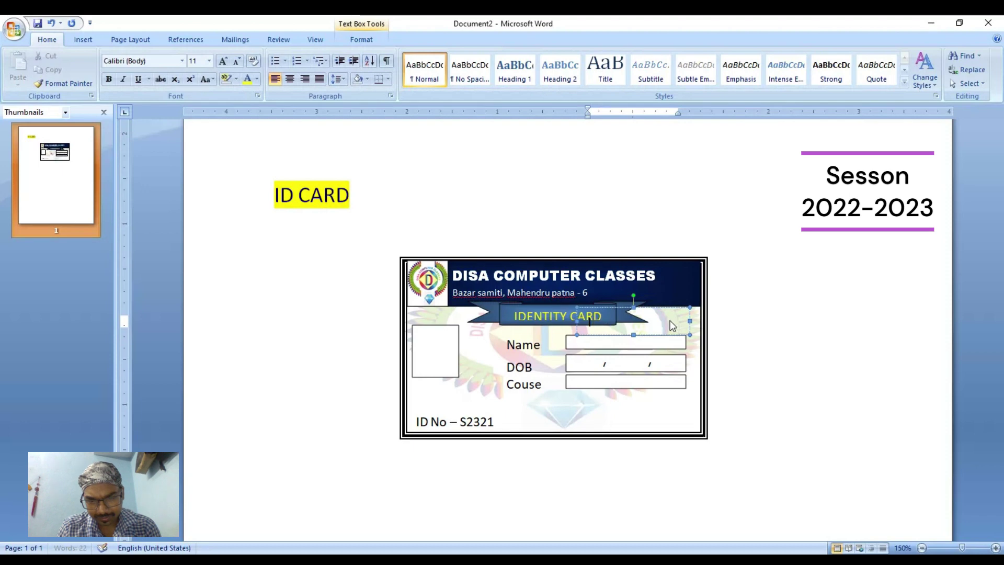
{"action": "key", "text": "BackSpace"}
{"action": "type", "text": "20"}
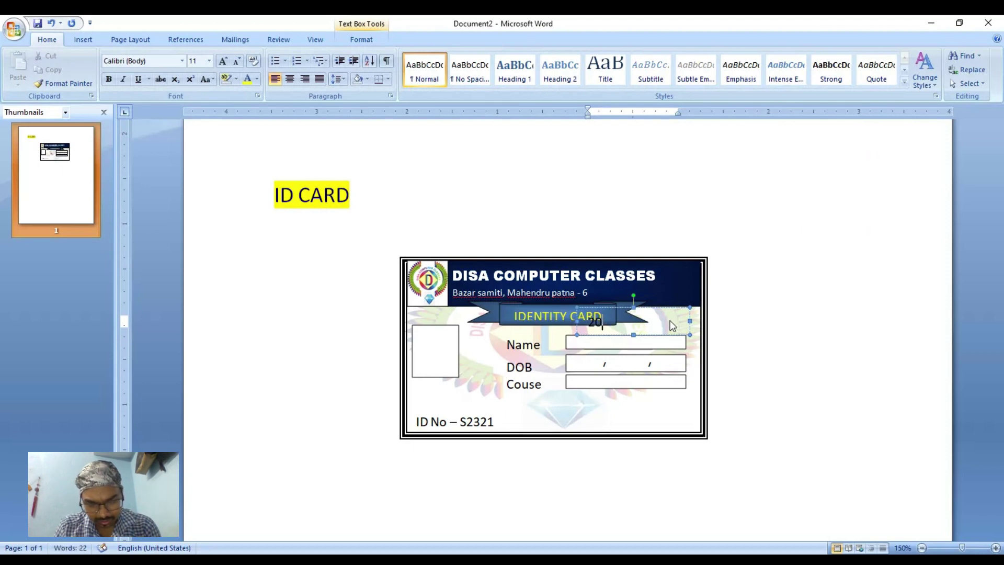
{"action": "type", "text": "22 -"}
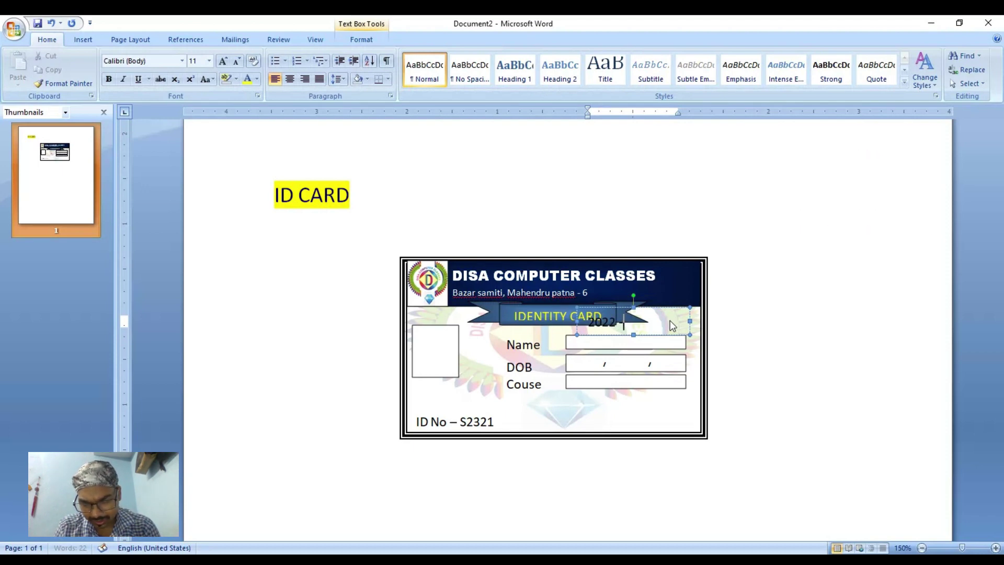
{"action": "type", "text": "2023"}
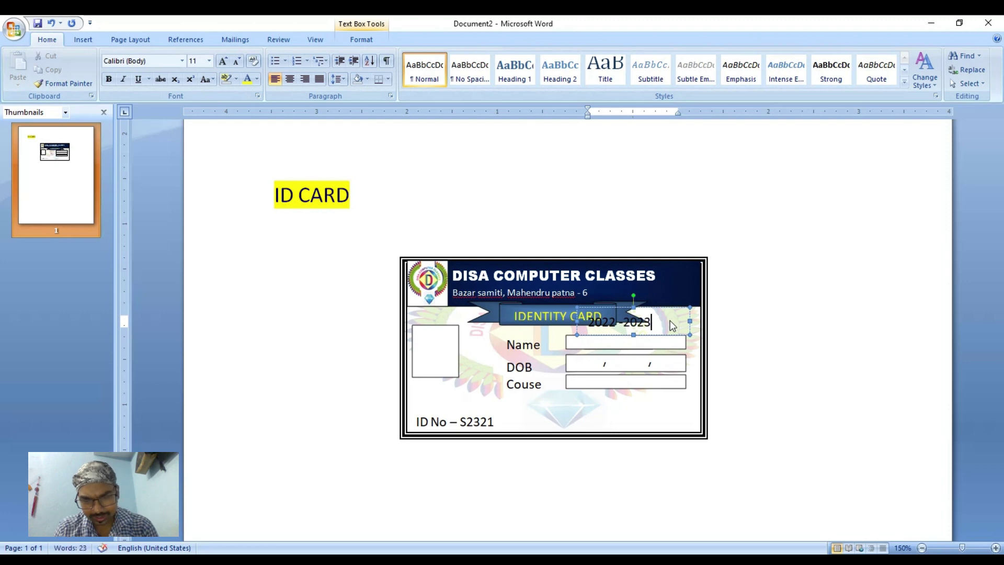
{"action": "key", "text": "shift+Left"}
{"action": "key", "text": "shift+Left"}
{"action": "key", "text": "shift+Left"}
{"action": "key", "text": "shift+Left"}
{"action": "key", "text": "shift+Left"}
{"action": "key", "text": "shift+Left"}
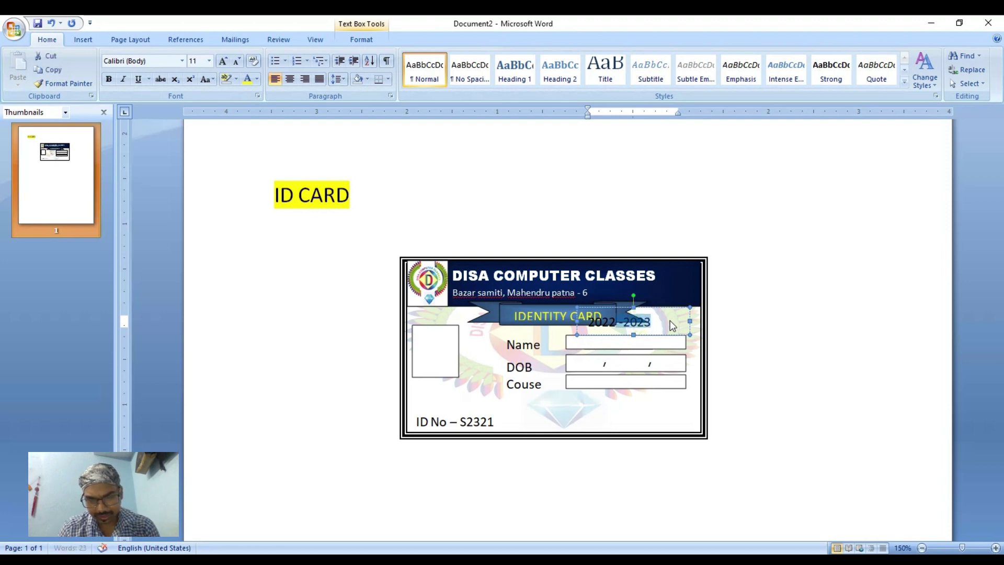
{"action": "key", "text": "shift+Left"}
{"action": "key", "text": "shift+Left"}
{"action": "key", "text": "shift+Left"}
{"action": "key", "text": "shift+Left"}
{"action": "key", "text": "ctrl+a"}
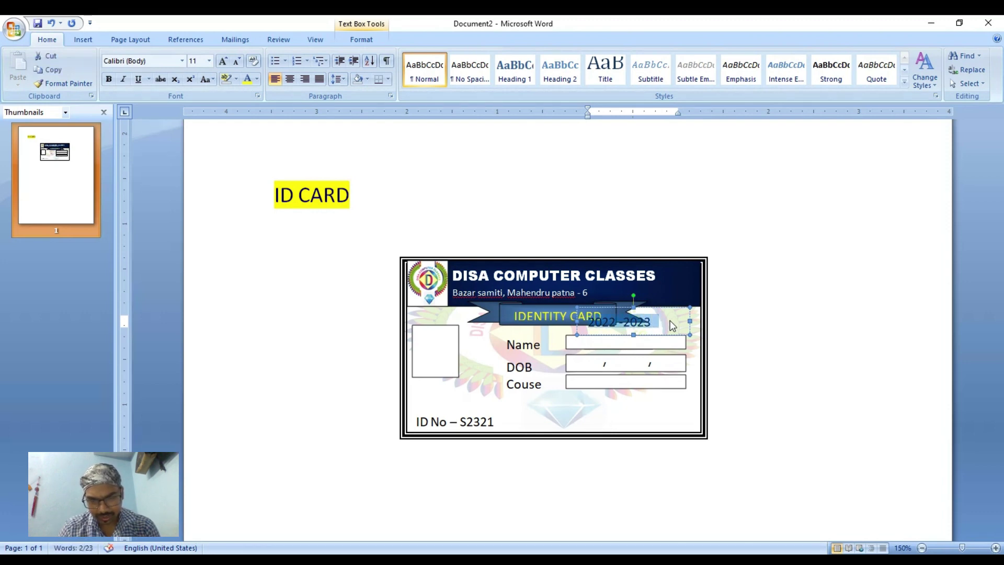
{"action": "key", "text": "ctrl+bracketleft"}
{"action": "key", "text": "ctrl+bracketleft"}
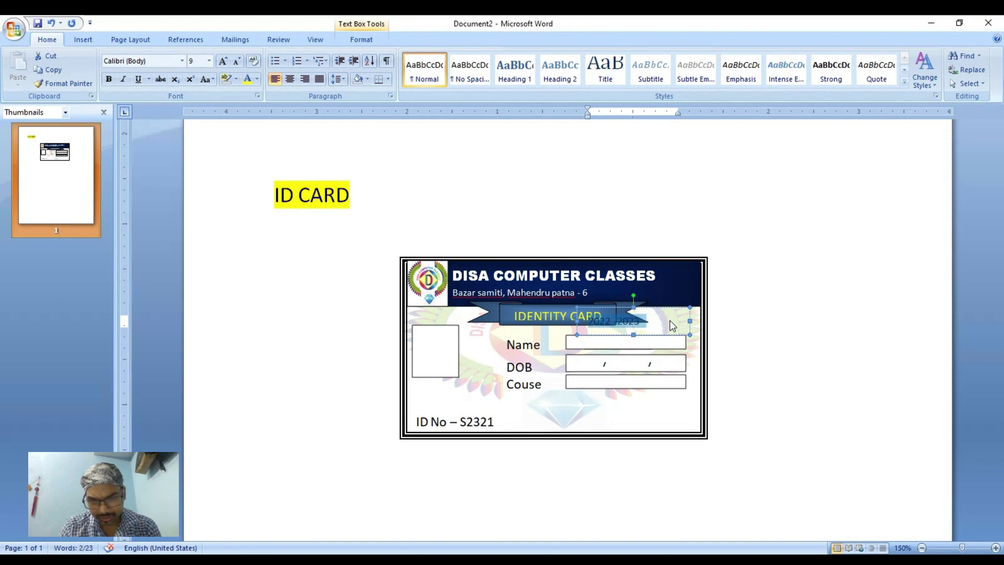
{"action": "key", "text": "ctrl+bracketleft"}
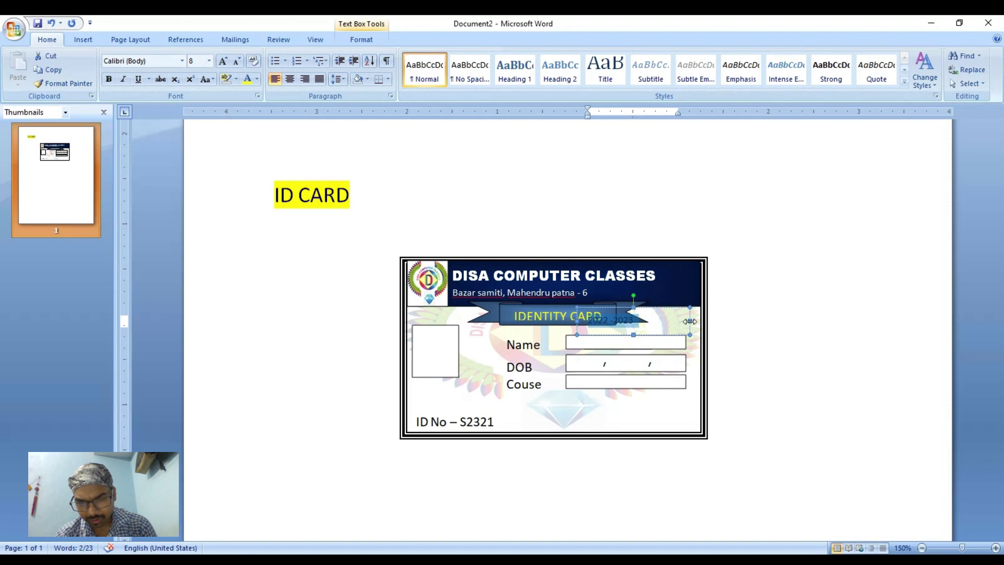
Undo the accidental narrowing of the year box and nudge it three steps right.
{"action": "left_click", "coordinate": [691, 326]}
{"action": "left_click_drag", "start_coordinate": [642, 320], "coordinate": [641, 317]}
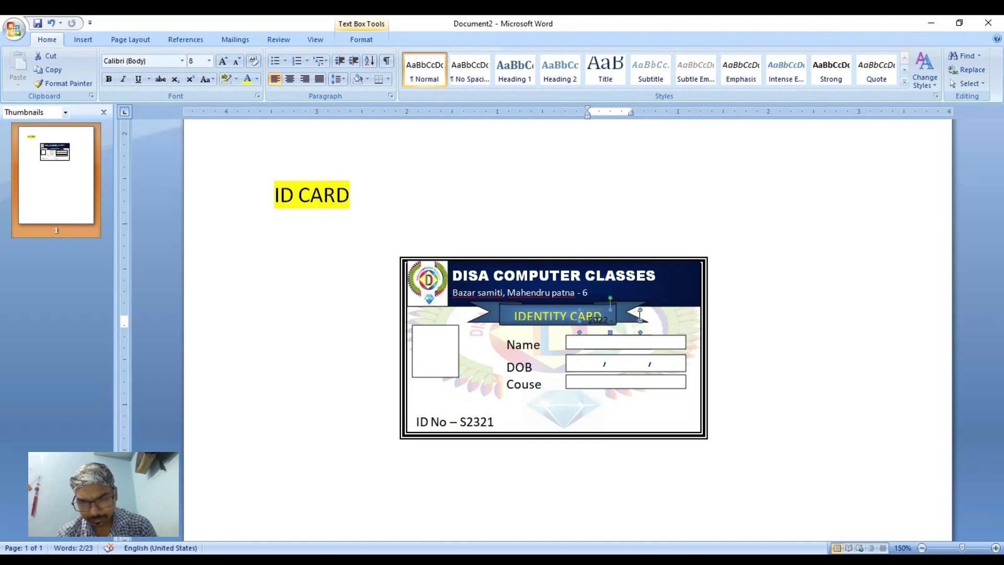
{"action": "key", "text": "ctrl+z"}
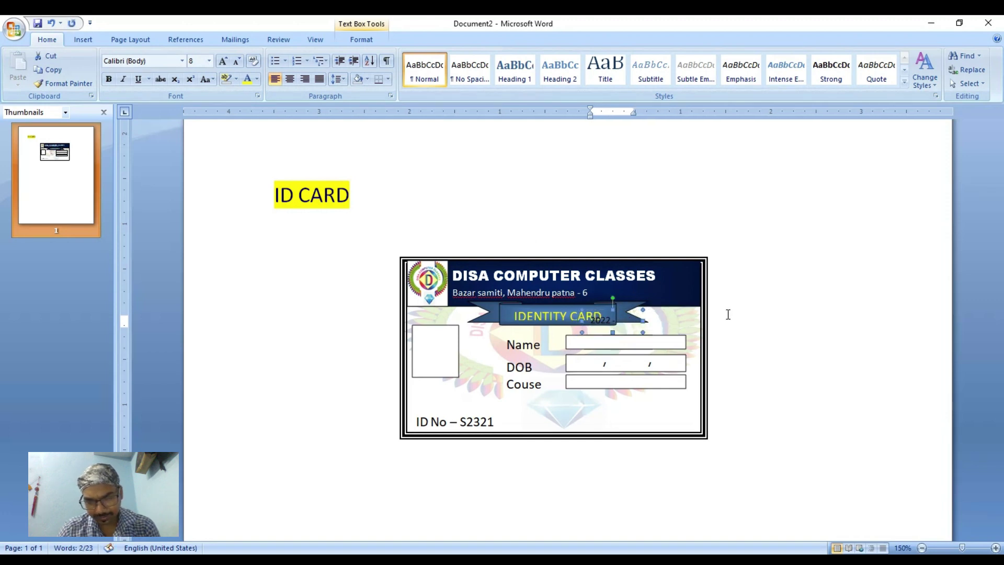
{"action": "key", "text": "Right"}
{"action": "key", "text": "Right"}
{"action": "key", "text": "Right"}
{"action": "key", "text": "Right"}
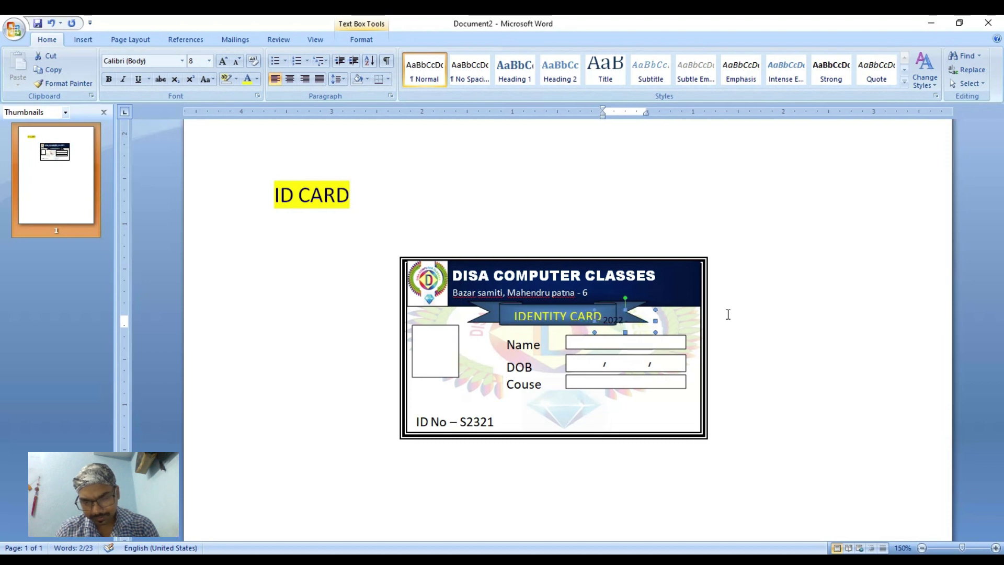
{"action": "key", "text": "Right"}
{"action": "key", "text": "Right"}
{"action": "key", "text": "Right"}
{"action": "key", "text": "Right"}
{"action": "key", "text": "Right"}
{"action": "key", "text": "Right"}
{"action": "key", "text": "Right"}
{"action": "key", "text": "Right"}
{"action": "key", "text": "Right"}
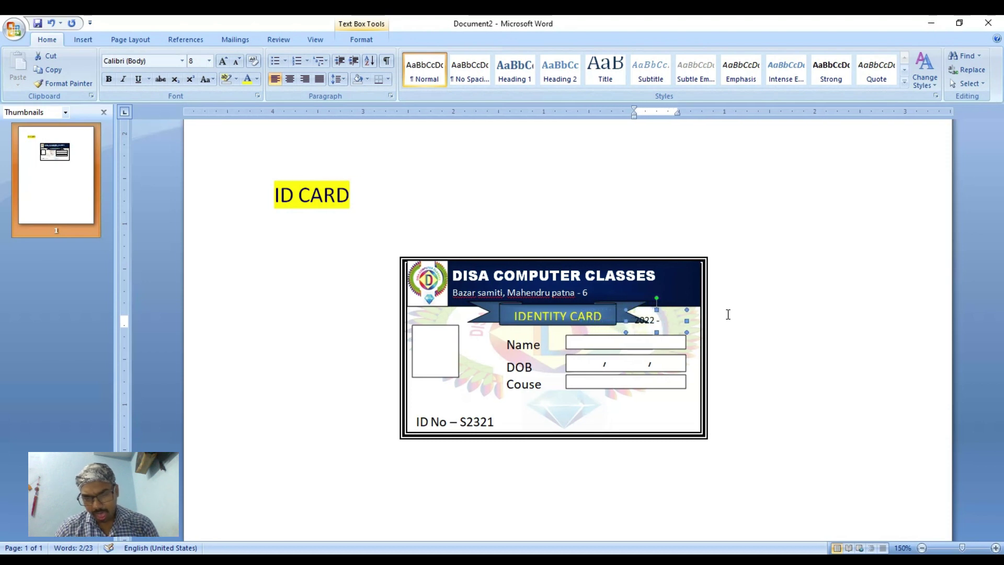
{"action": "key", "text": "Right"}
{"action": "key", "text": "Right"}
{"action": "key", "text": "Right"}
{"action": "key", "text": "Right"}
{"action": "key", "text": "Right"}
{"action": "key", "text": "Right"}
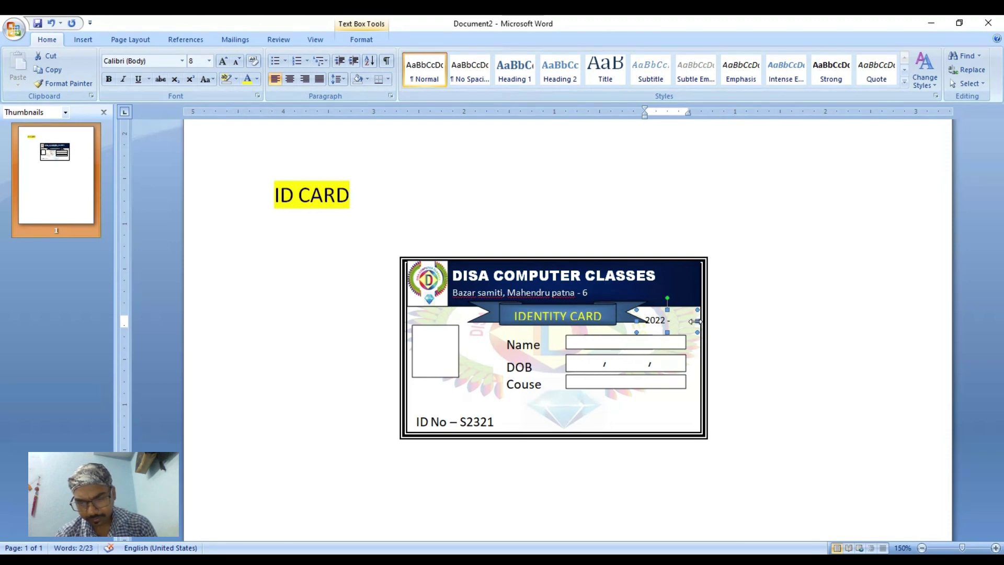
Widen the session year box to 1" so 2022 -2023 fits, then nudge it right and up.
{"action": "double_click", "coordinate": [698, 320]}
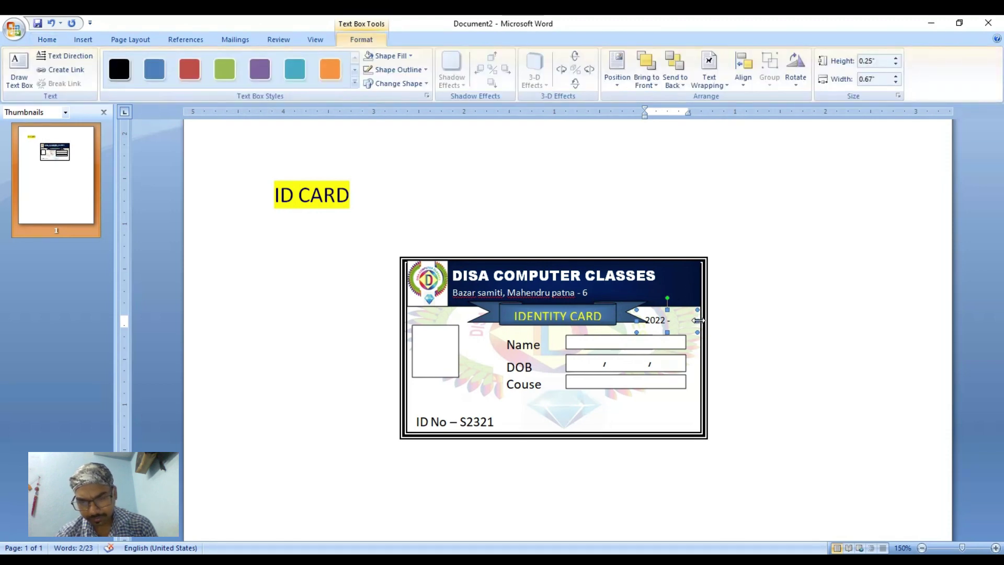
{"action": "left_click_drag", "start_coordinate": [714, 320], "coordinate": [728, 321]}
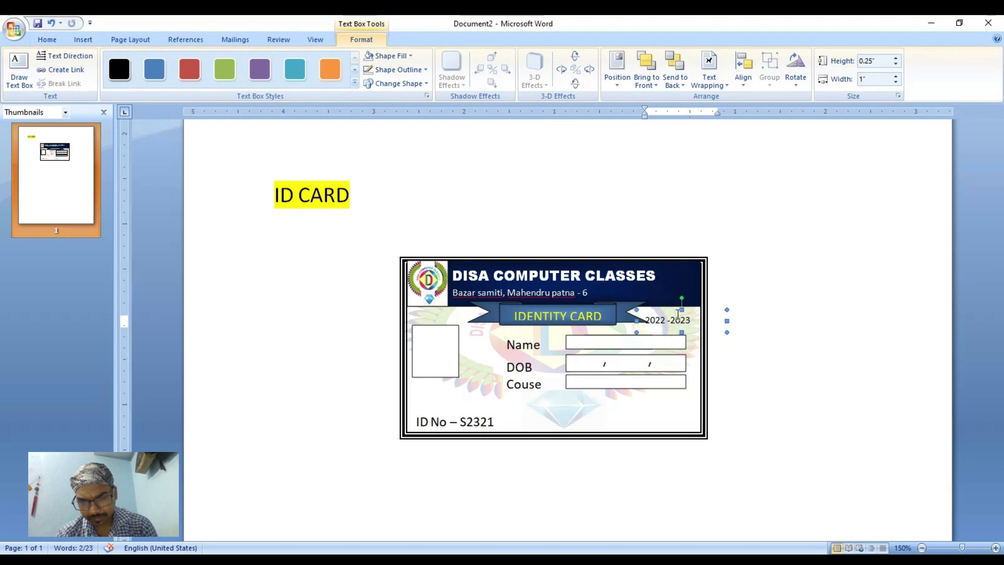
{"action": "key", "text": "Right"}
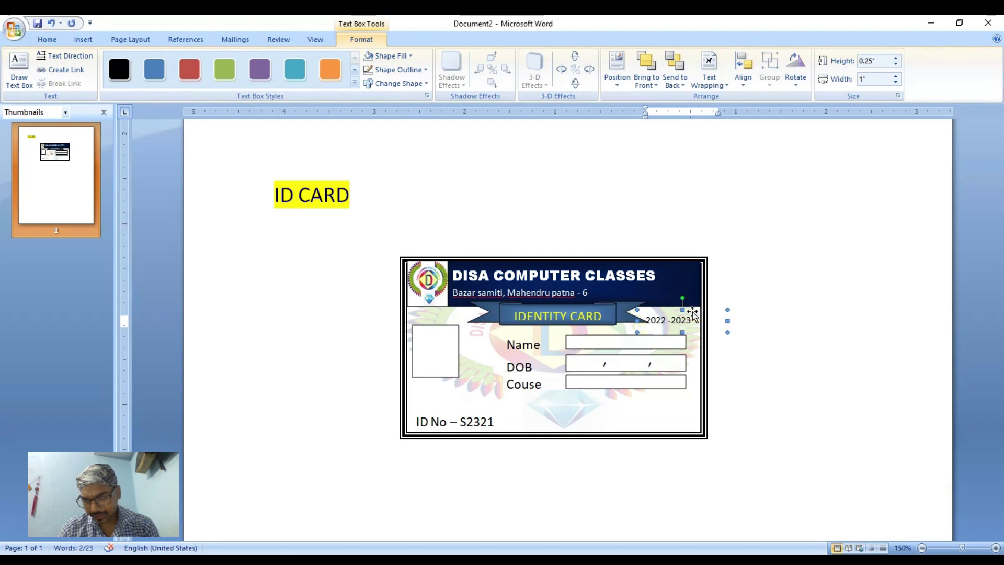
{"action": "key", "text": "Right"}
{"action": "key", "text": "Right"}
{"action": "key", "text": "Right"}
{"action": "key", "text": "Right"}
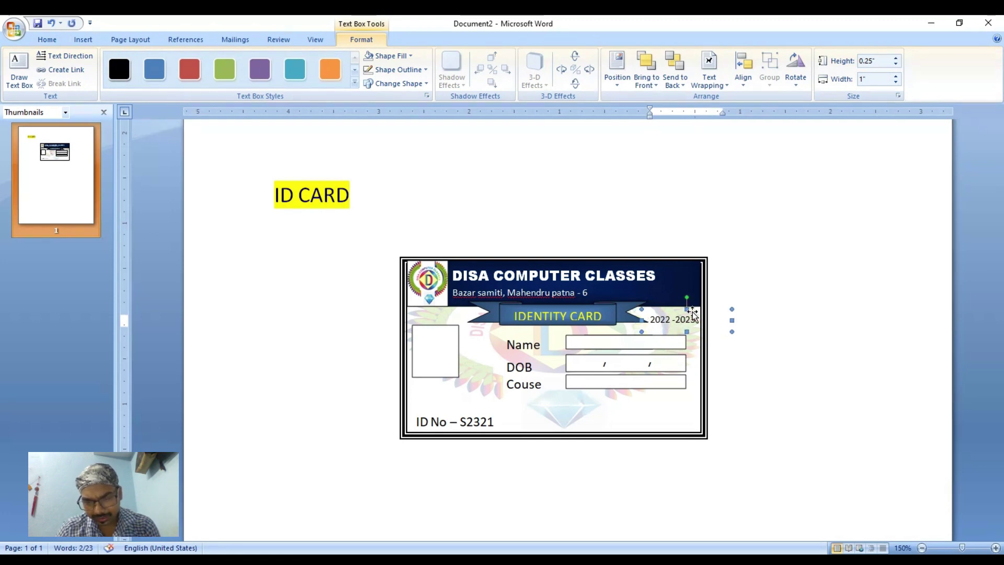
{"action": "key", "text": "Up"}
{"action": "key", "text": "Up"}
{"action": "key", "text": "Up"}
{"action": "key", "text": "Up"}
{"action": "key", "text": "Right"}
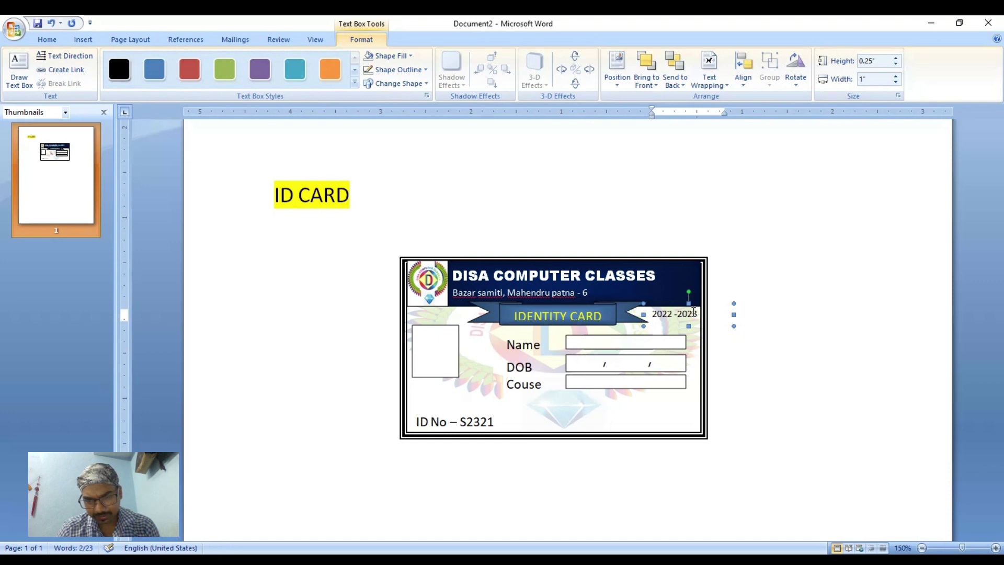
Nudge the empty photo box two steps right and one step down.
{"action": "left_click", "coordinate": [610, 417]}
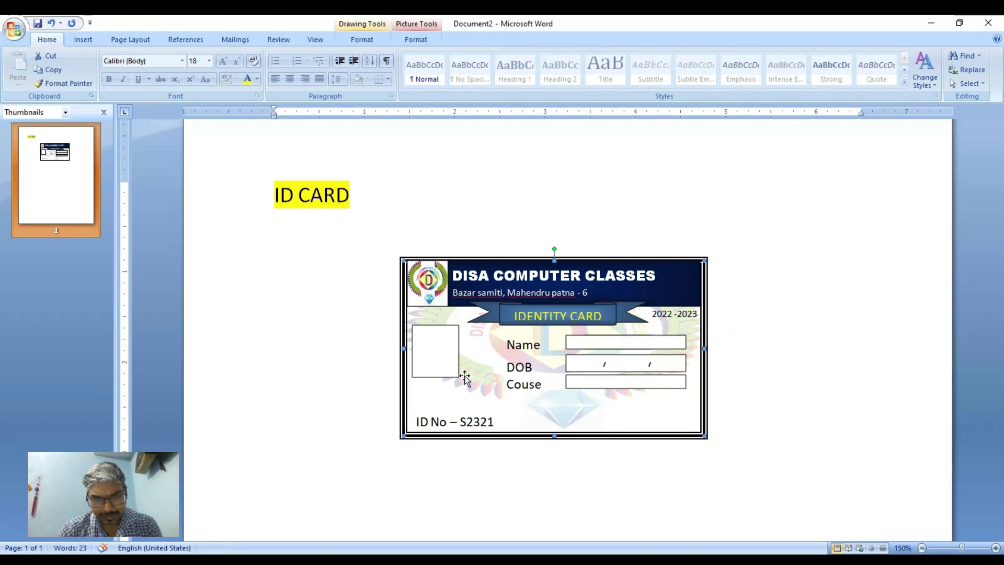
{"action": "left_click", "coordinate": [438, 354]}
{"action": "key", "text": "ctrl+Right"}
{"action": "key", "text": "ctrl+Right"}
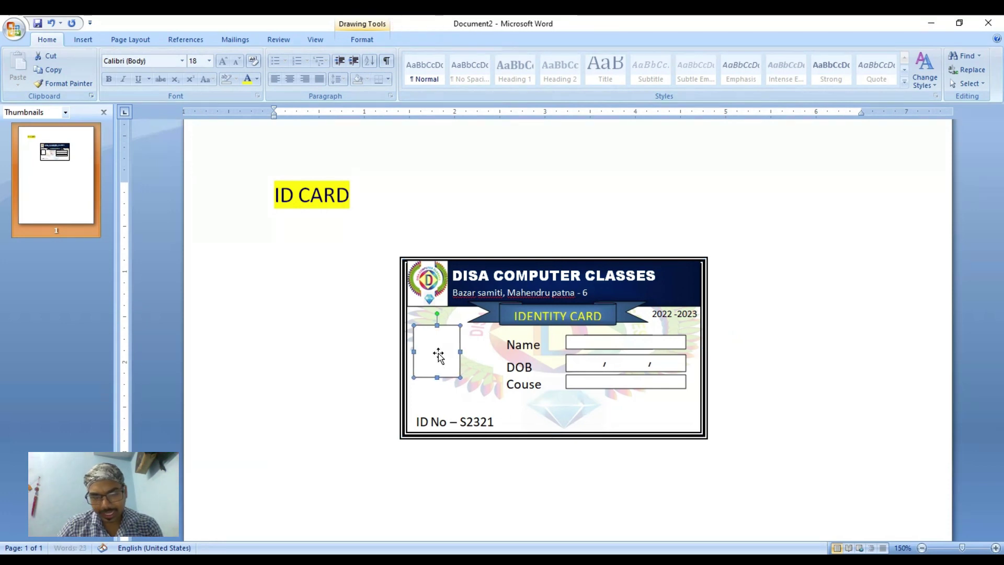
{"action": "key", "text": "ctrl+Right"}
{"action": "key", "text": "ctrl+Down"}
{"action": "key", "text": "ctrl+Down"}
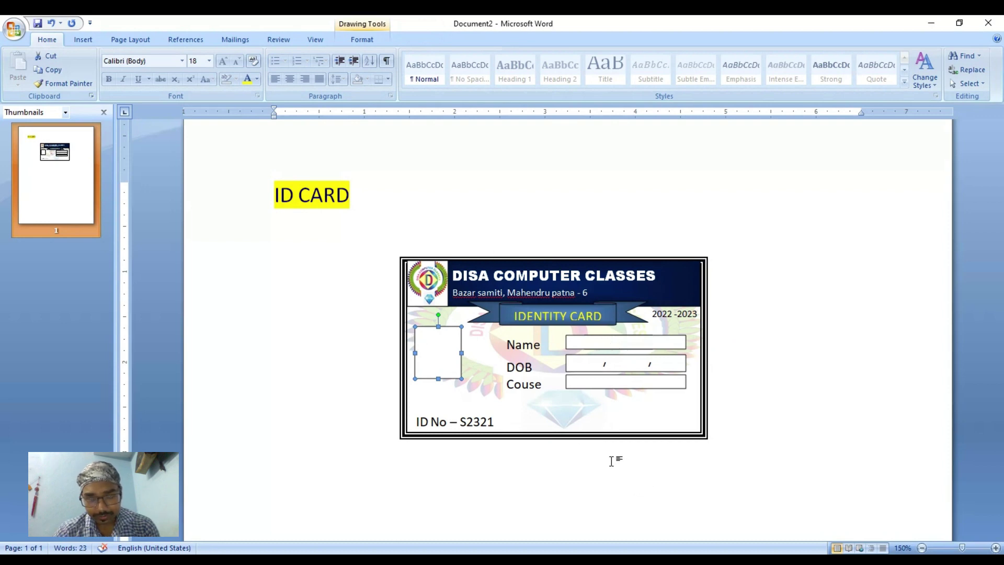
Select the Name, DOB and Couse label boxes in turn.
{"action": "left_click", "coordinate": [538, 345]}
{"action": "left_click", "coordinate": [525, 367]}
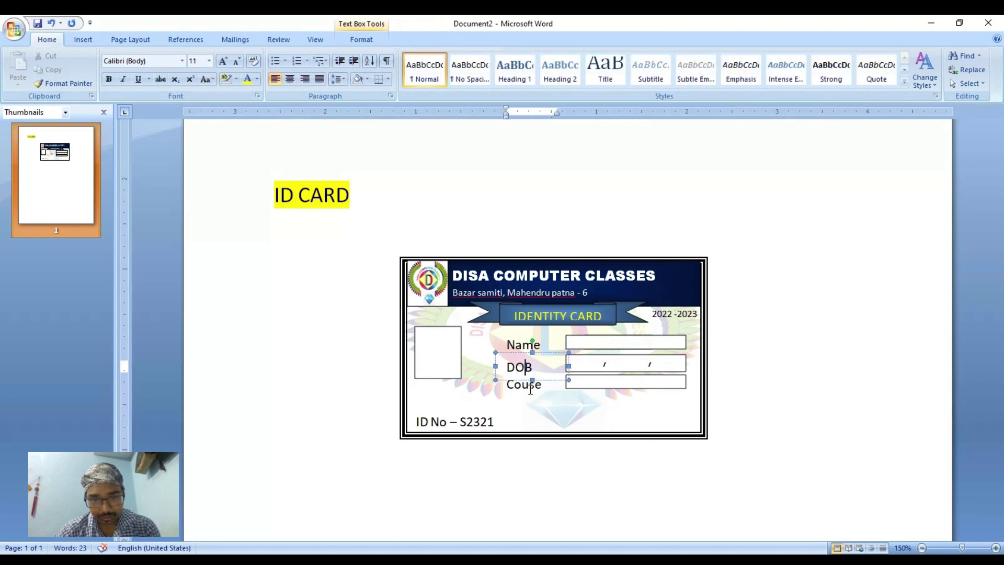
{"action": "left_click", "coordinate": [530, 388]}
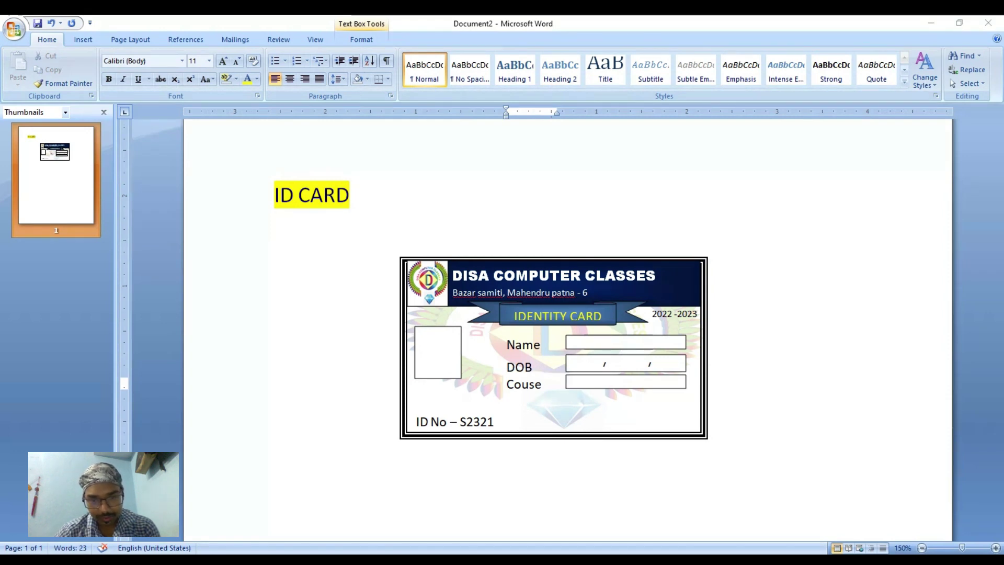
{"action": "left_click", "coordinate": [529, 385]}
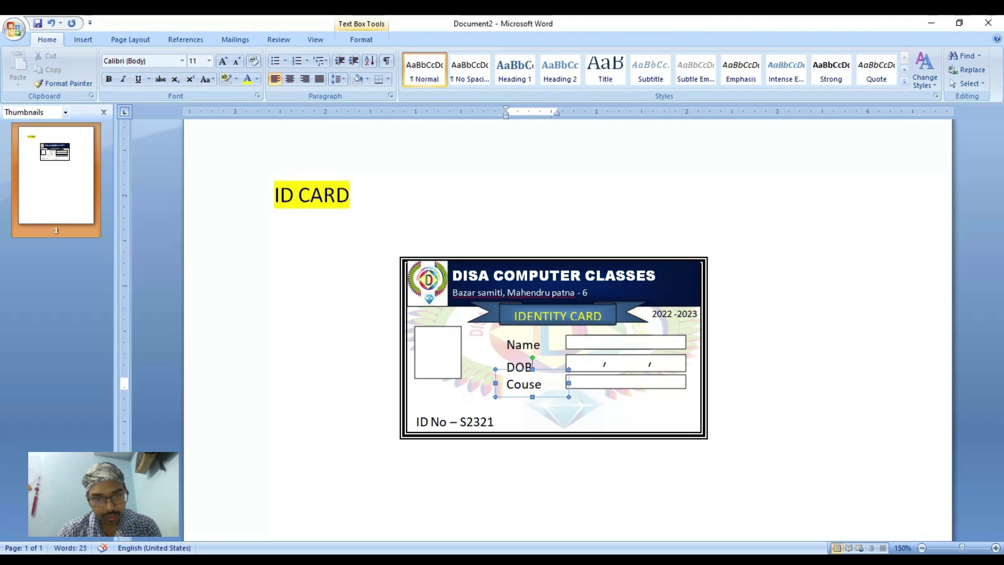
{"action": "key", "text": "alt+Tab"}
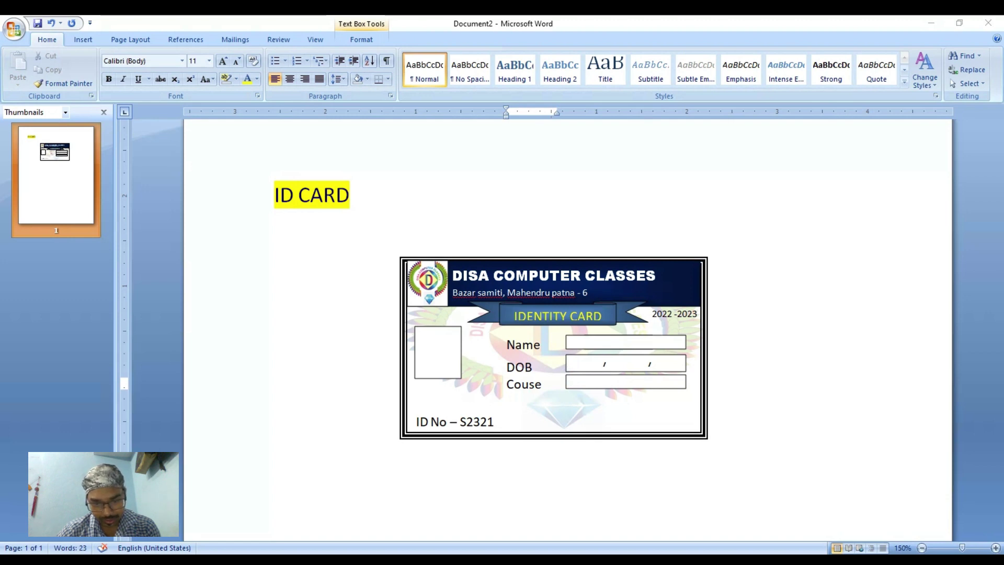
Set the ID No – S2321 line in the Bar-Code 39 lesbar font so it shows as a barcode.
{"action": "triple_click", "coordinate": [470, 422]}
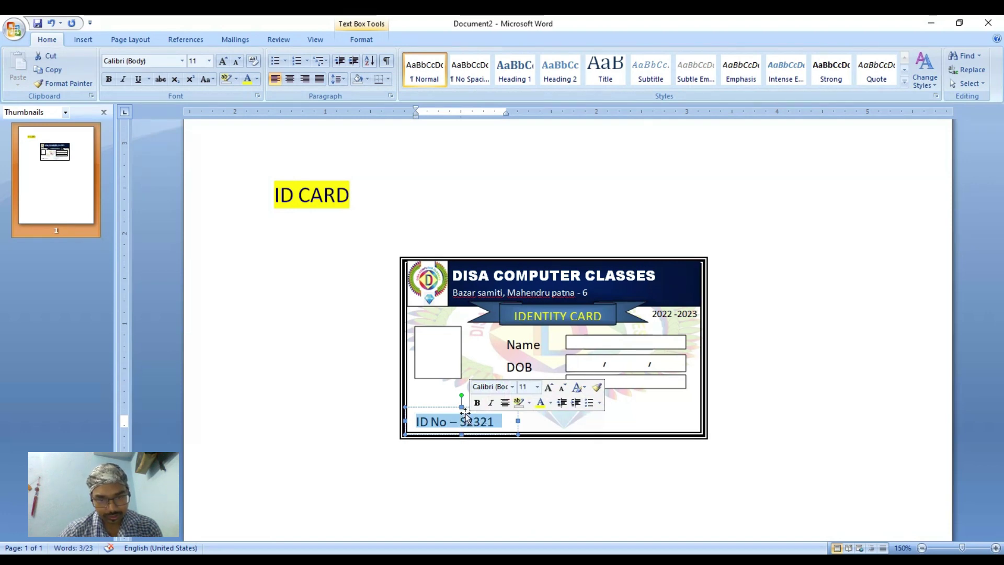
{"action": "left_click", "coordinate": [182, 61]}
{"action": "scroll", "coordinate": [191, 329], "scroll_direction": "down", "scroll_amount": 4}
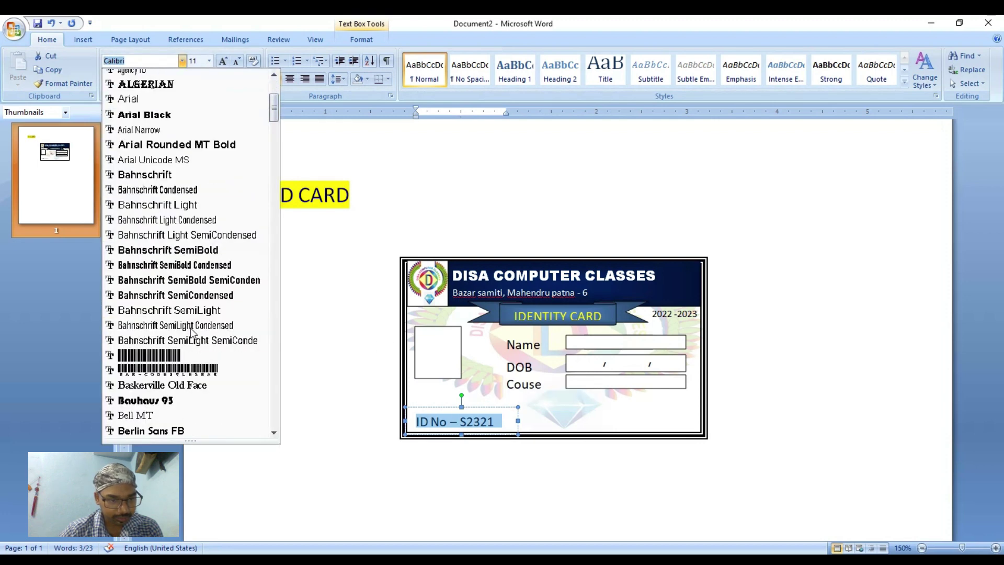
{"action": "left_click", "coordinate": [191, 370]}
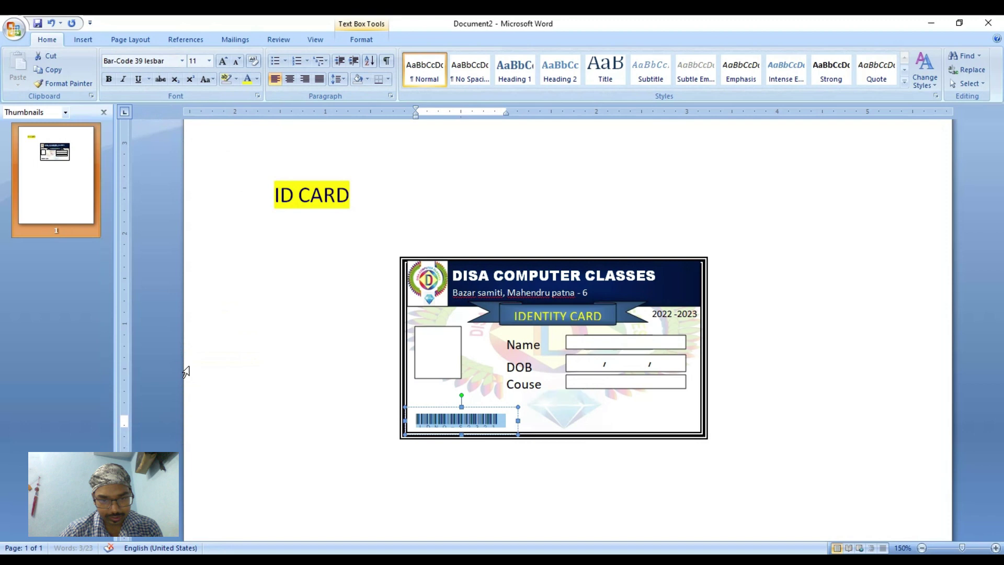
{"action": "left_click", "coordinate": [433, 356]}
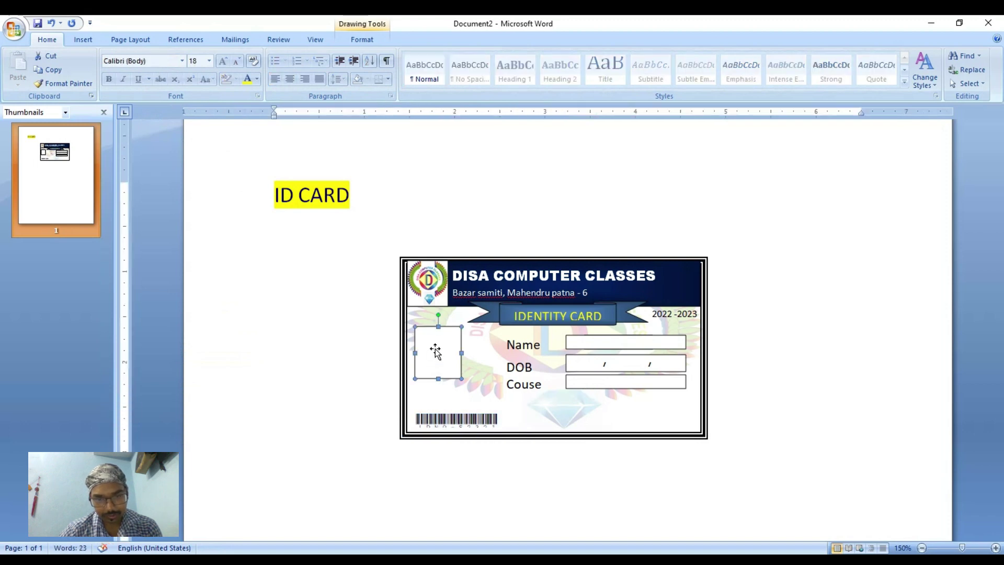
Open the photo box's Shape Fill choices and close them without changing the fill.
{"action": "double_click", "coordinate": [435, 348]}
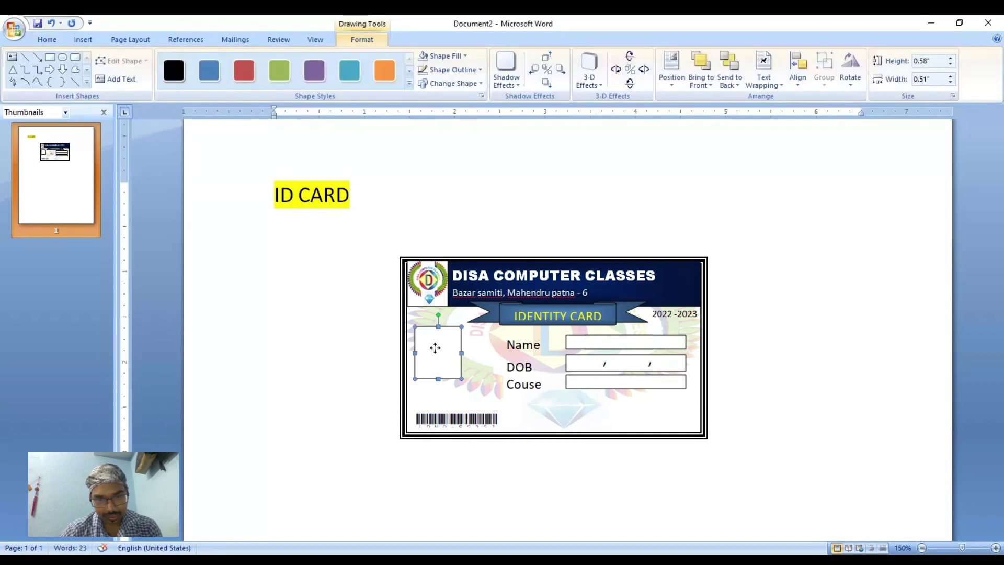
{"action": "left_click", "coordinate": [465, 56]}
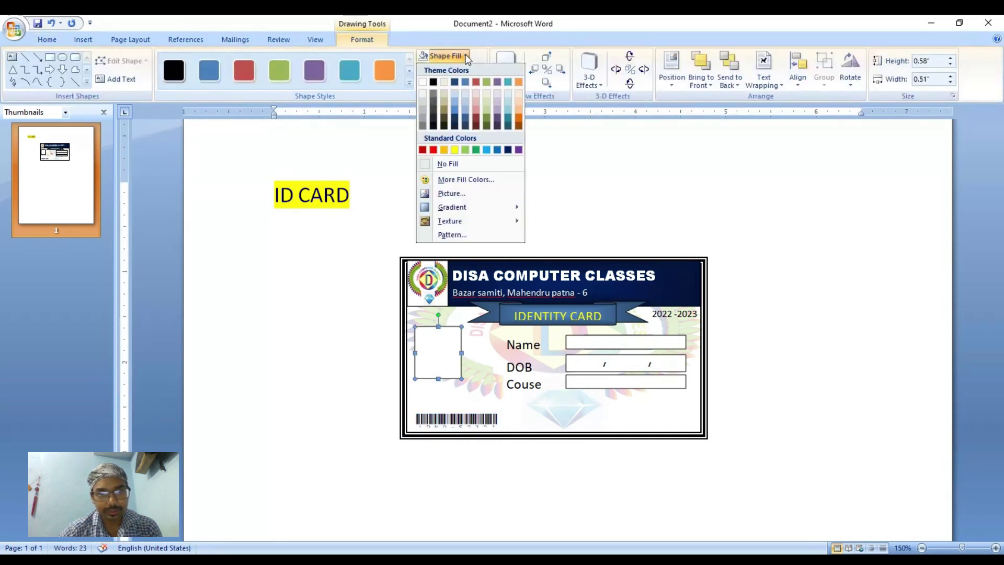
{"action": "left_click", "coordinate": [447, 346]}
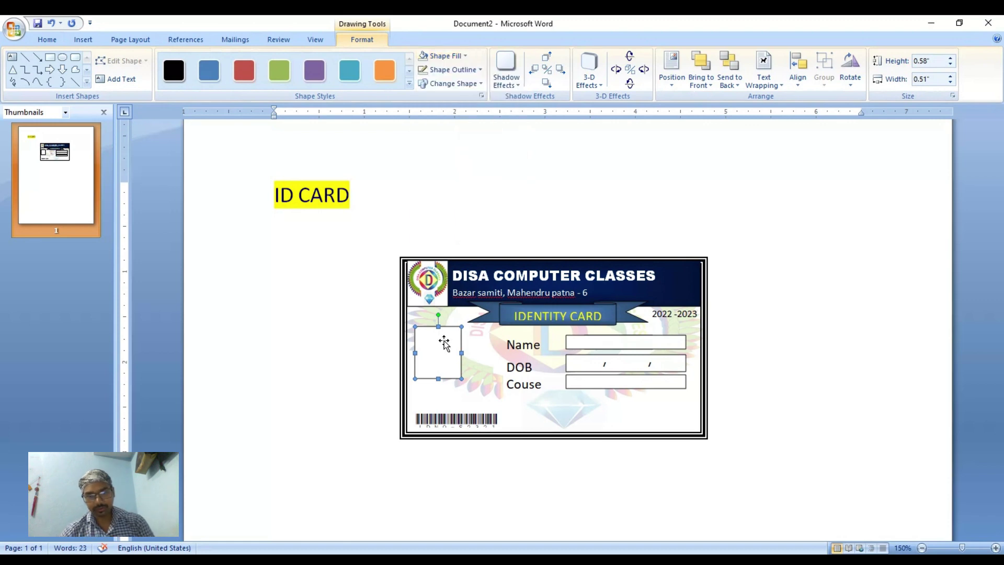
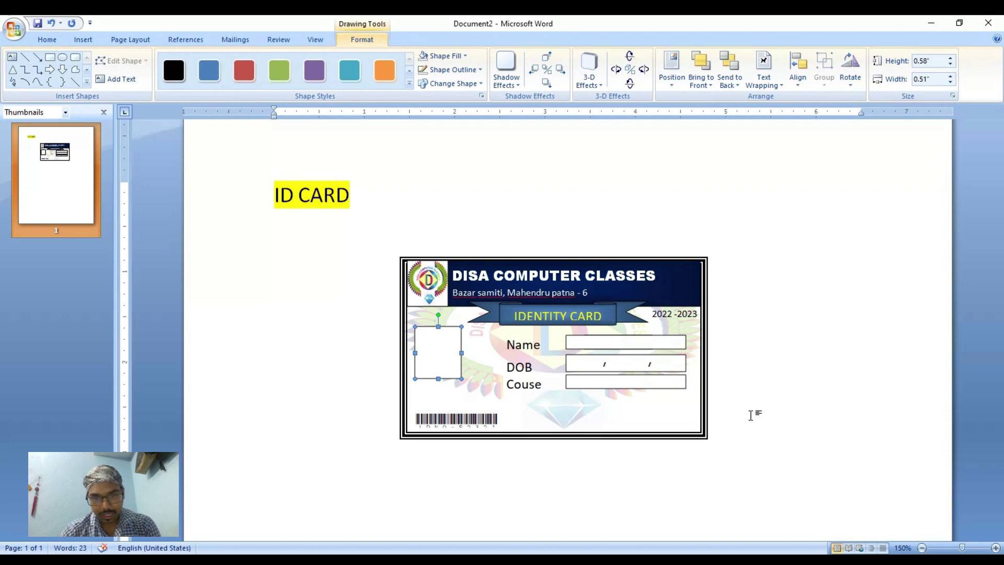
Duplicate the 2022-2023 year text box onto the card's bottom right corner.
{"action": "left_click", "coordinate": [617, 414]}
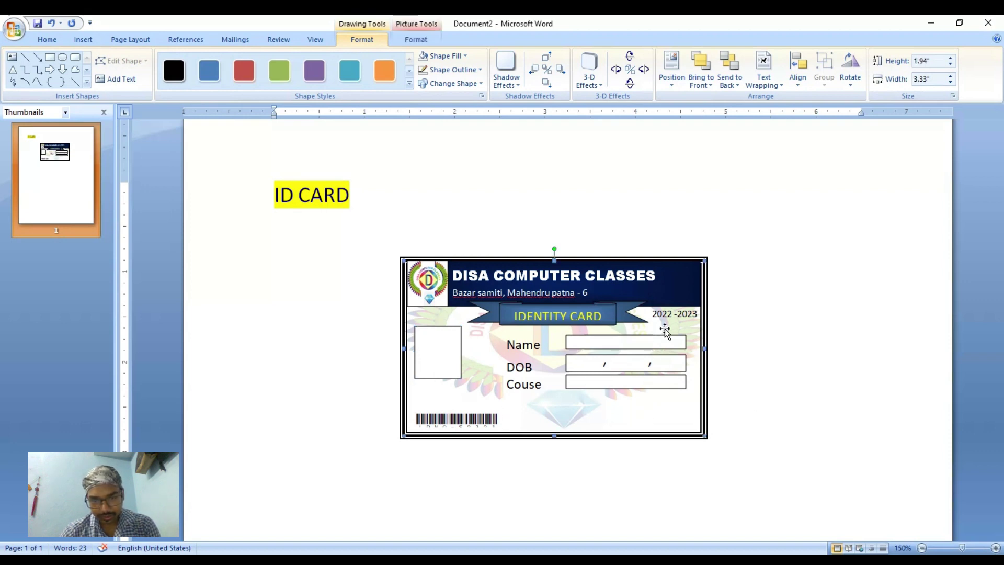
{"action": "left_click", "coordinate": [674, 314]}
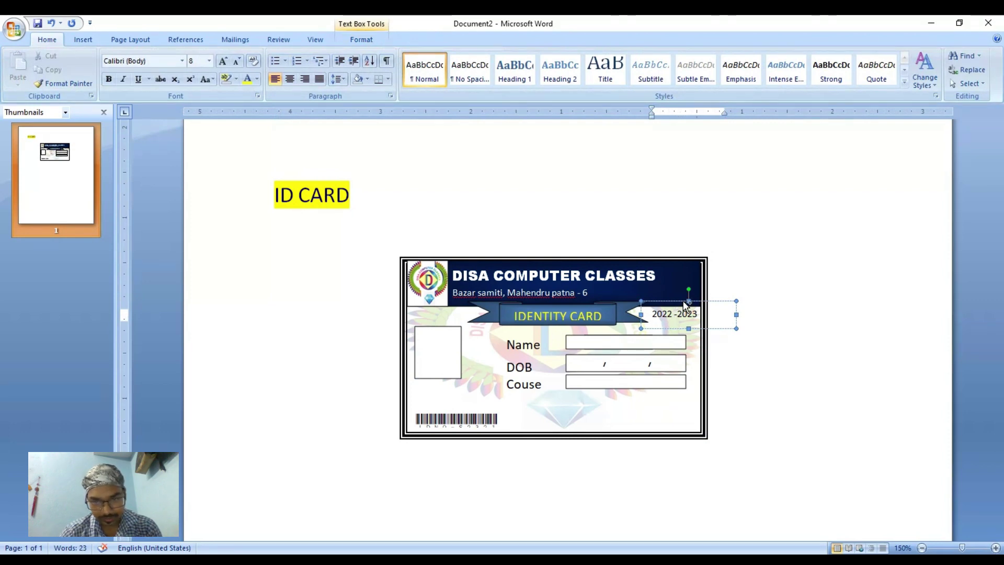
{"action": "mouse_move", "coordinate": [683, 302]}
{"action": "left_mouse_down"}
{"action": "mouse_move", "coordinate": [661, 406]}
{"action": "mouse_move", "coordinate": [651, 410]}
{"action": "left_mouse_up"}
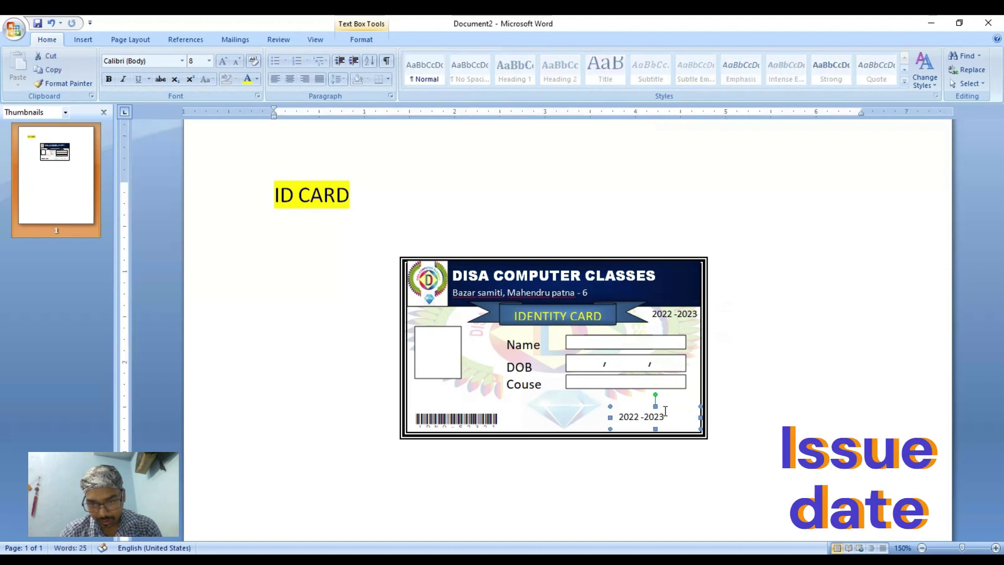
Replace the copied year text with the label 'Issue Date –'.
{"action": "key", "text": "BackSpace"}
{"action": "key", "text": "BackSpace"}
{"action": "key", "text": "BackSpace"}
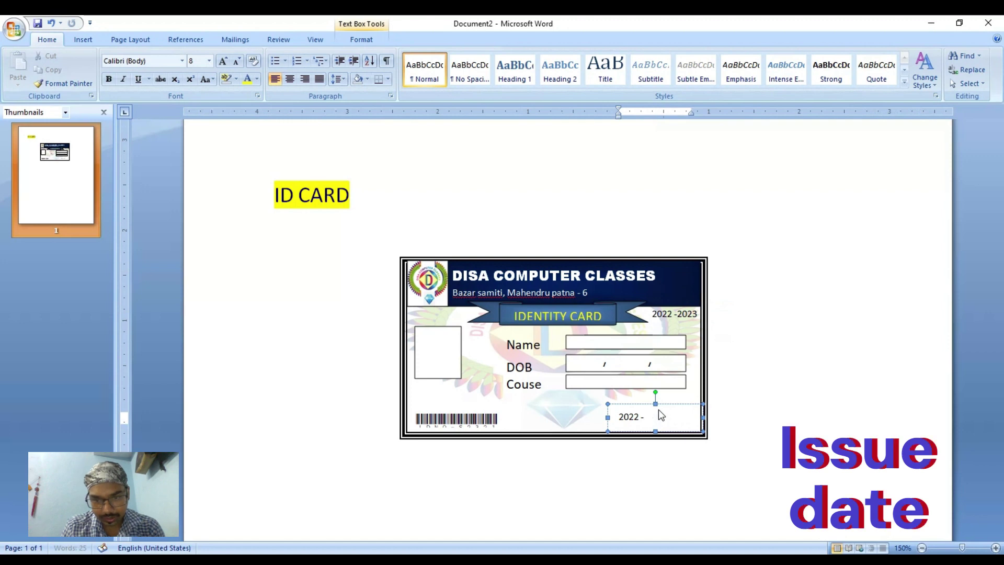
{"action": "key", "text": "BackSpace"}
{"action": "key", "text": "BackSpace"}
{"action": "key", "text": "BackSpace"}
{"action": "key", "text": "BackSpace"}
{"action": "key", "text": "BackSpace"}
{"action": "key", "text": "BackSpace"}
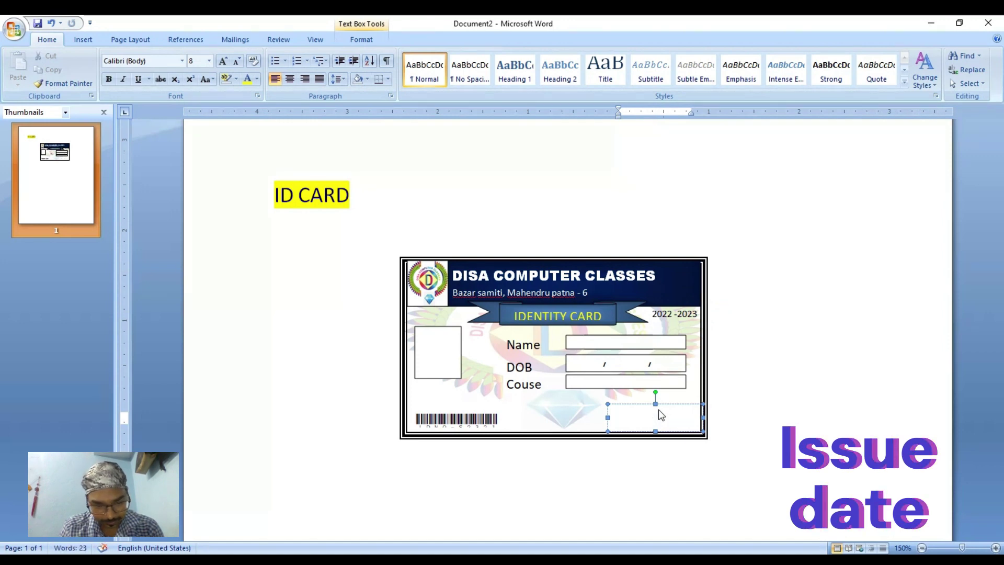
{"action": "type", "text": "ISSUE"}
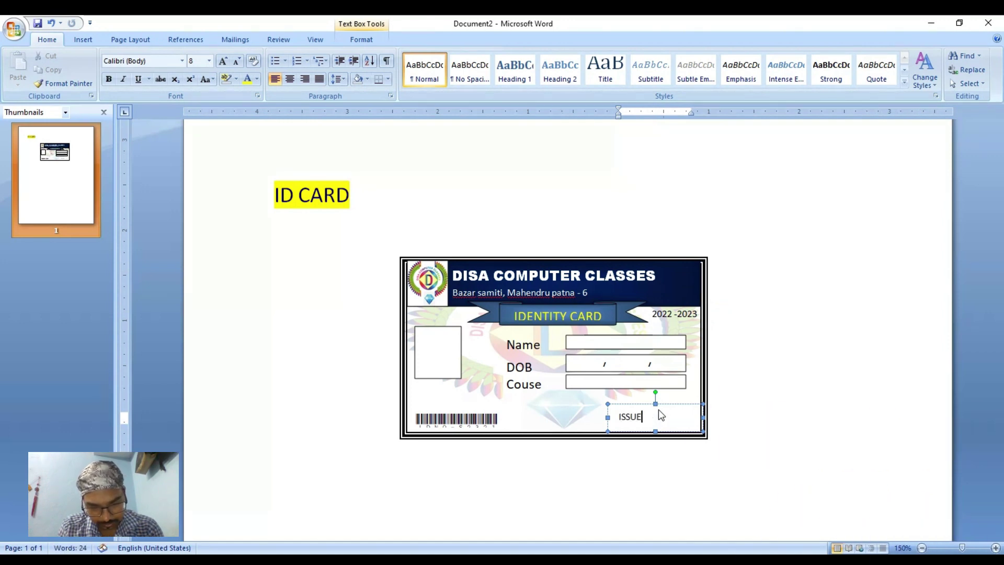
{"action": "key", "text": "BackSpace"}
{"action": "key", "text": "BackSpace"}
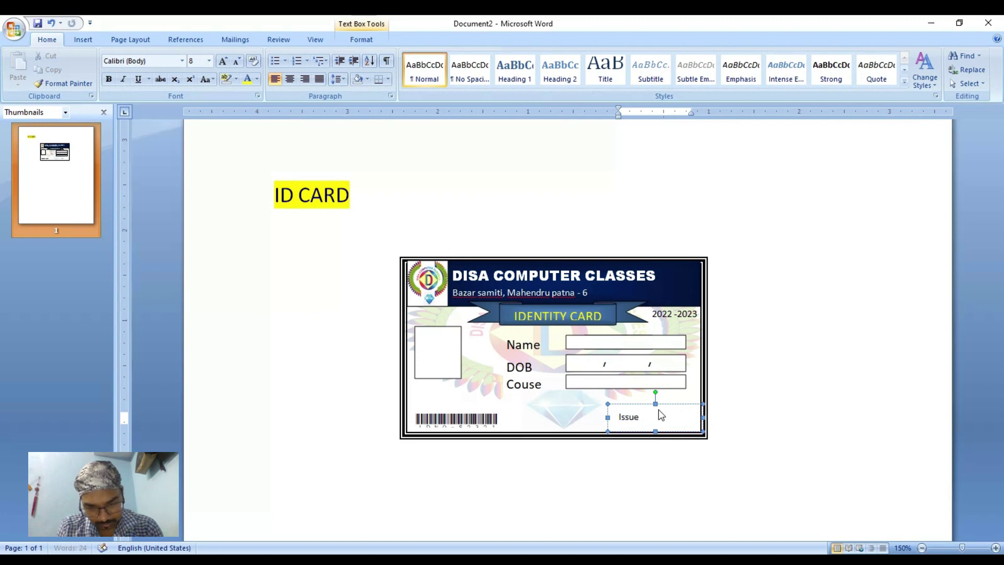
{"action": "type", "text": " Da"}
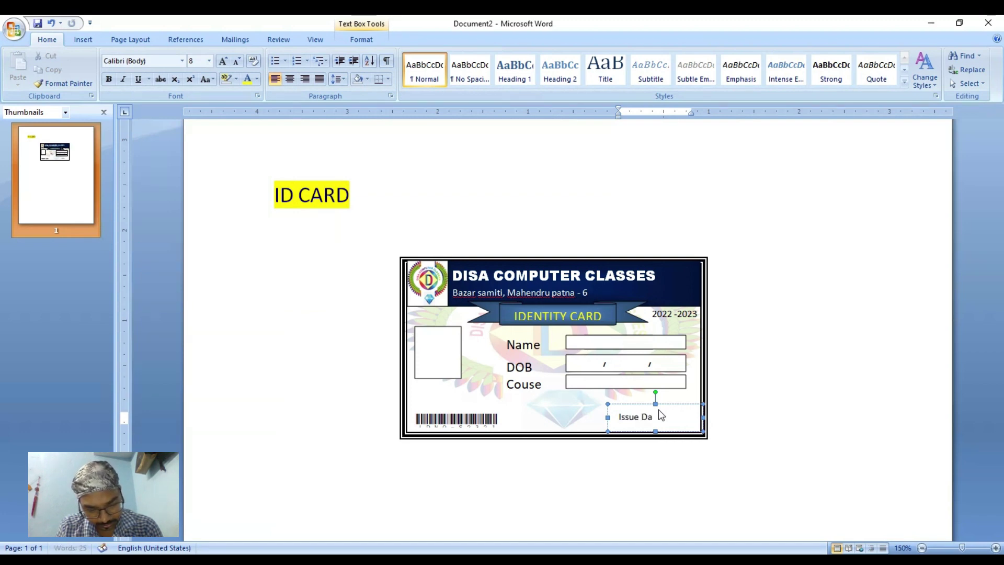
{"action": "type", "text": "te -"}
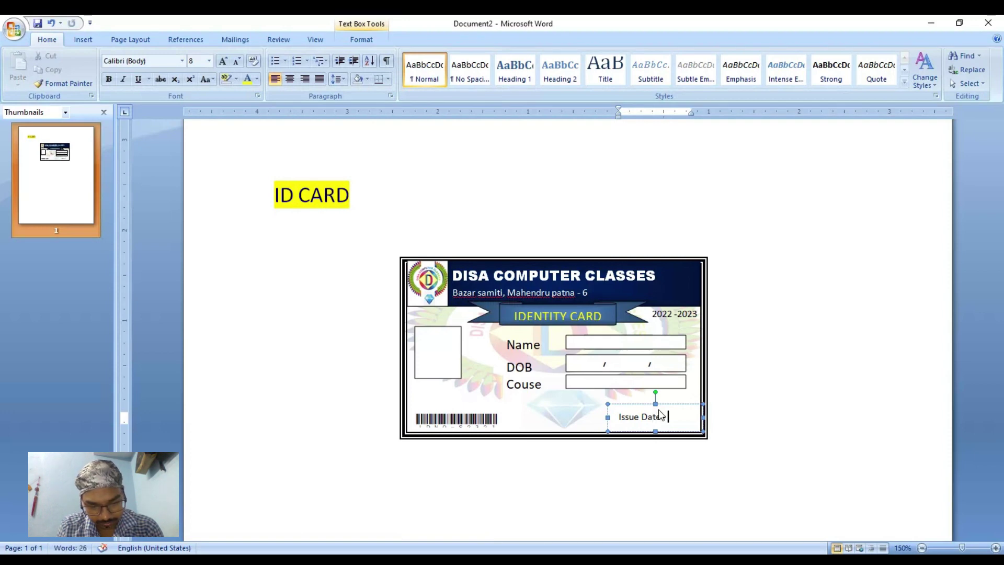
{"action": "type", "text": "."}
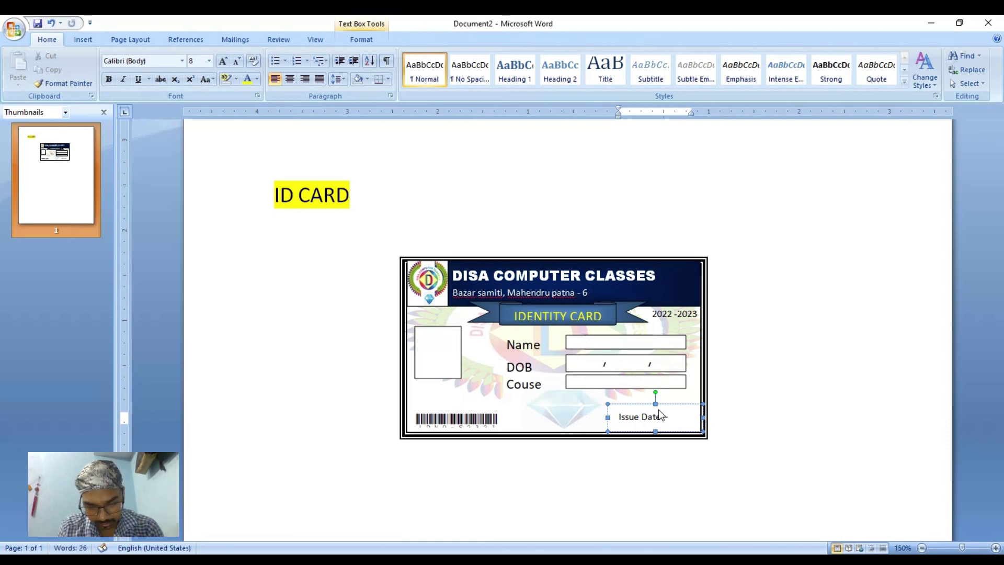
{"action": "type", "text": "-"}
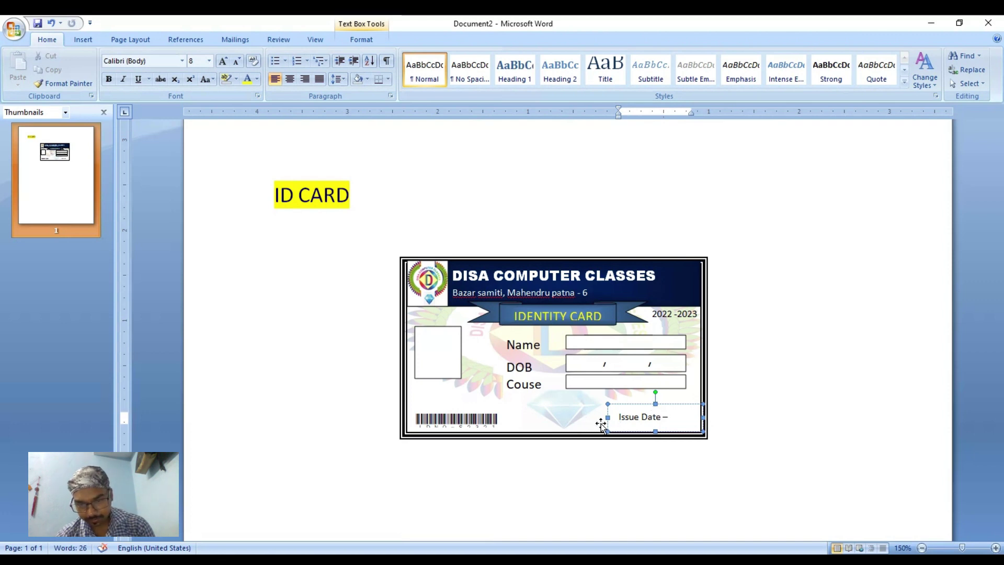
Widen the issue date box leftward, complete the date with /2022, then cut the date out.
{"action": "left_click_drag", "start_coordinate": [606, 417], "coordinate": [575, 416]}
{"action": "type", "text": "12/20"}
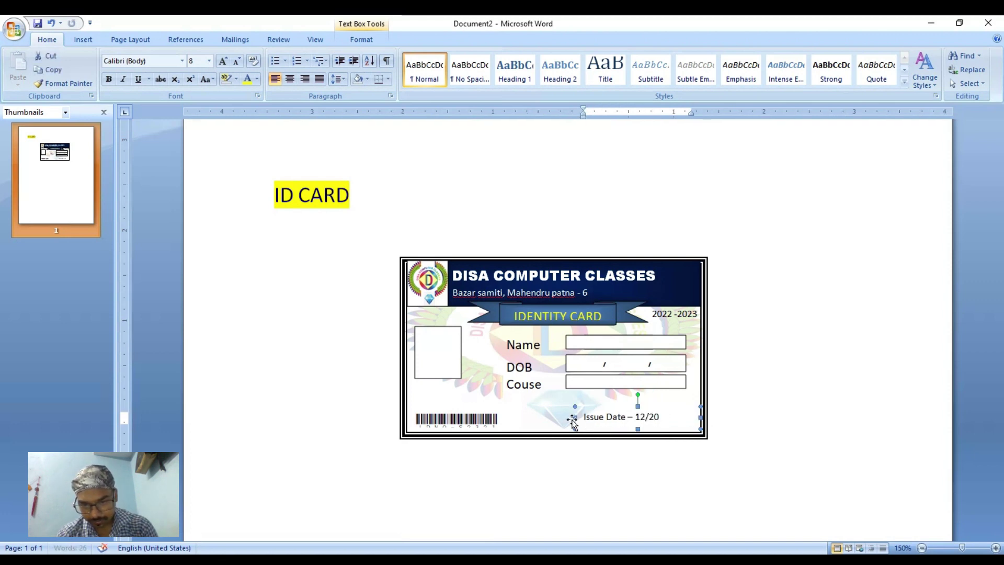
{"action": "left_click", "coordinate": [659, 414]}
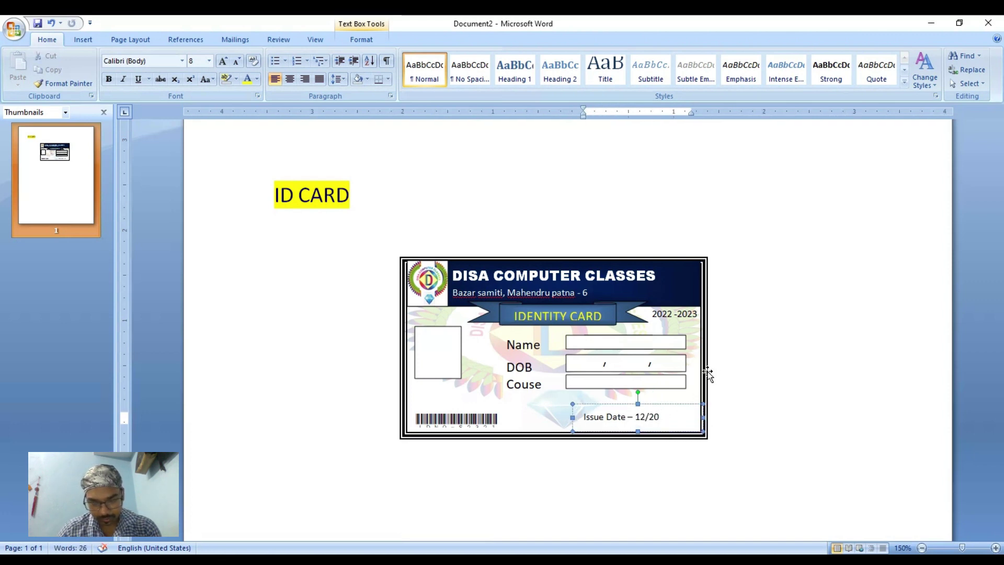
{"action": "type", "text": "/202"}
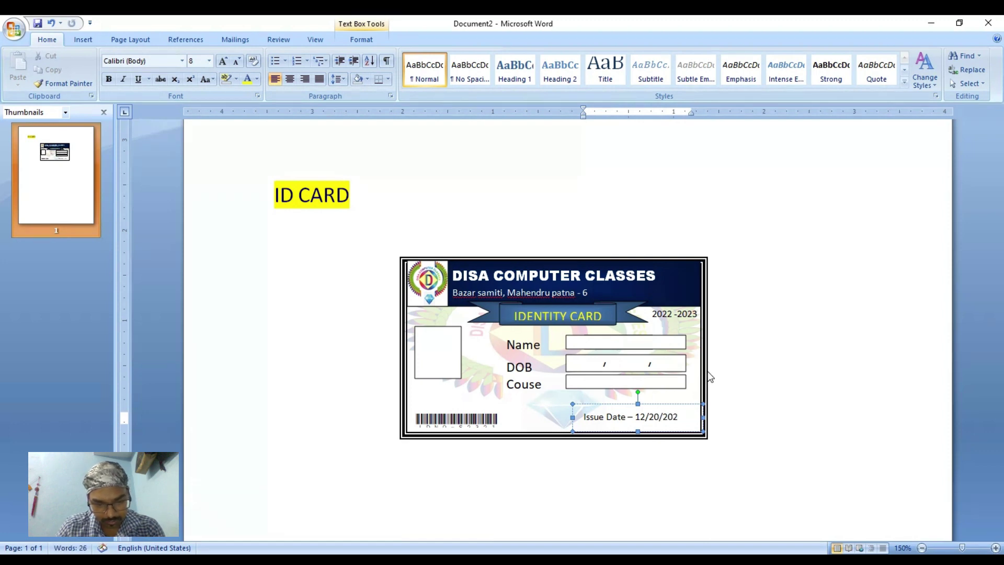
{"action": "type", "text": "2"}
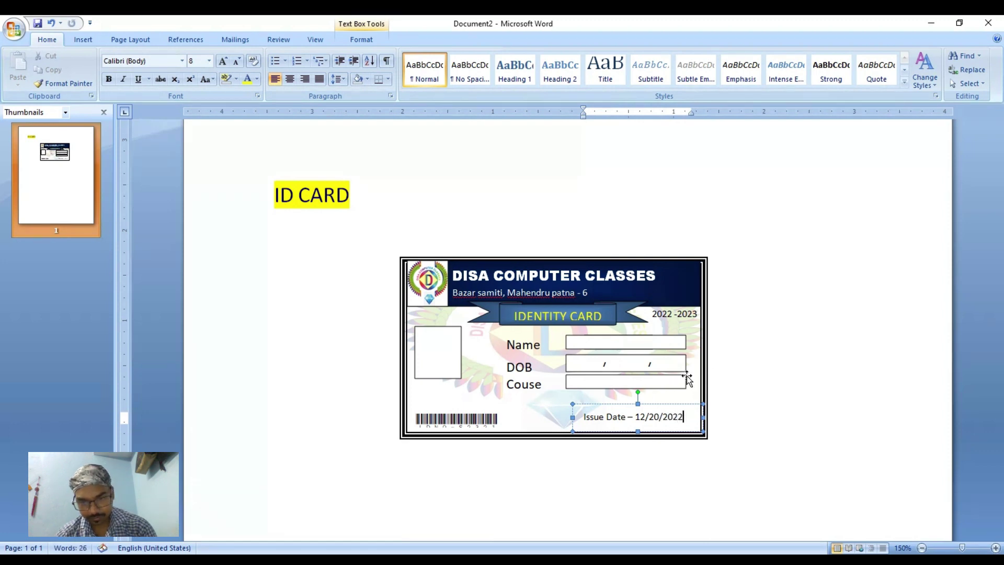
{"action": "left_click", "coordinate": [570, 416]}
{"action": "key", "text": "ctrl+z"}
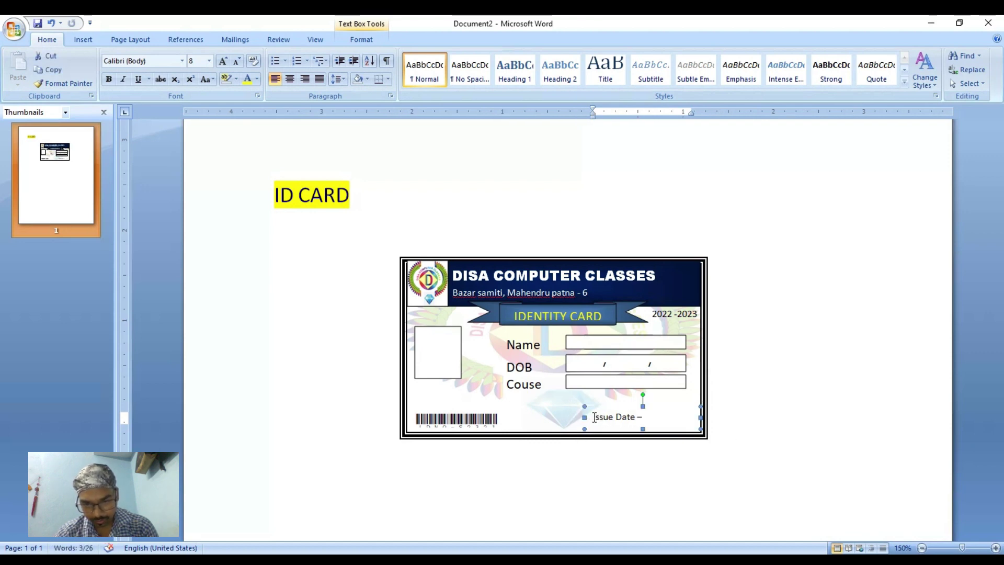
Paste 12/20/2022 after the label so the line reads 'Issue Date – 12/20/2022'.
{"action": "left_click_drag", "start_coordinate": [594, 417], "coordinate": [643, 416]}
{"action": "left_click", "coordinate": [722, 419]}
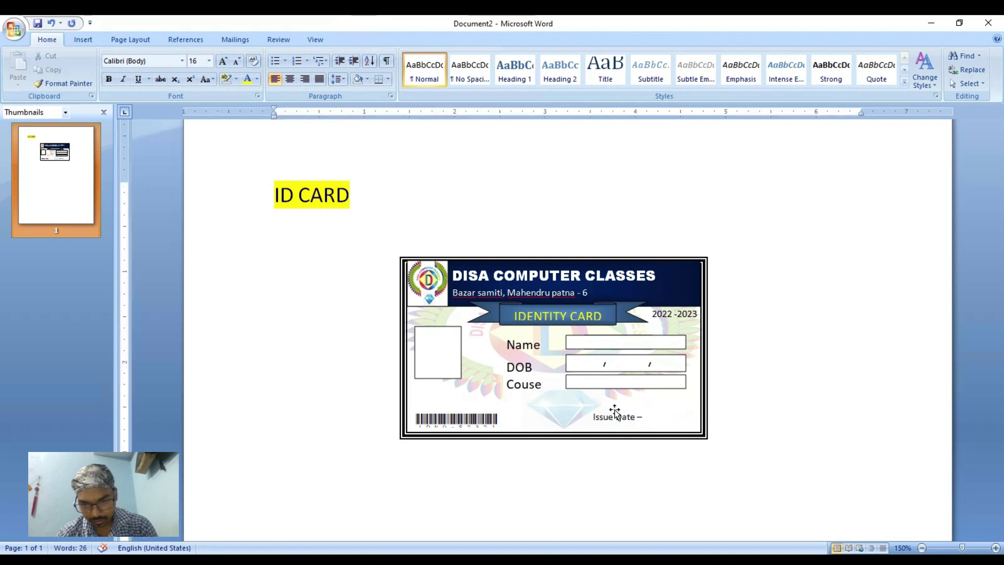
{"action": "left_click", "coordinate": [580, 418]}
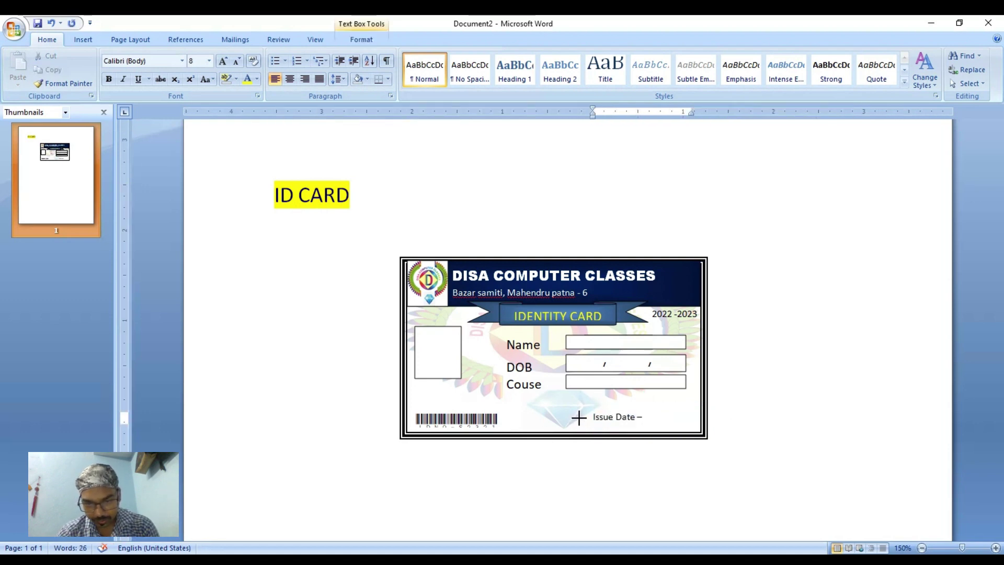
{"action": "key", "text": "alt+shift+d"}
{"action": "left_click", "coordinate": [840, 422]}
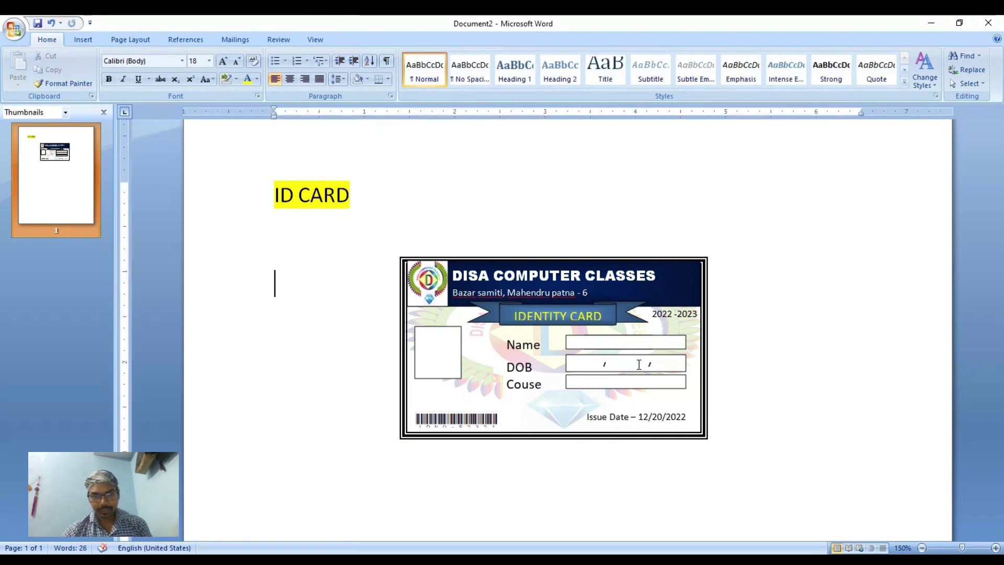
{"action": "left_click", "coordinate": [440, 347]}
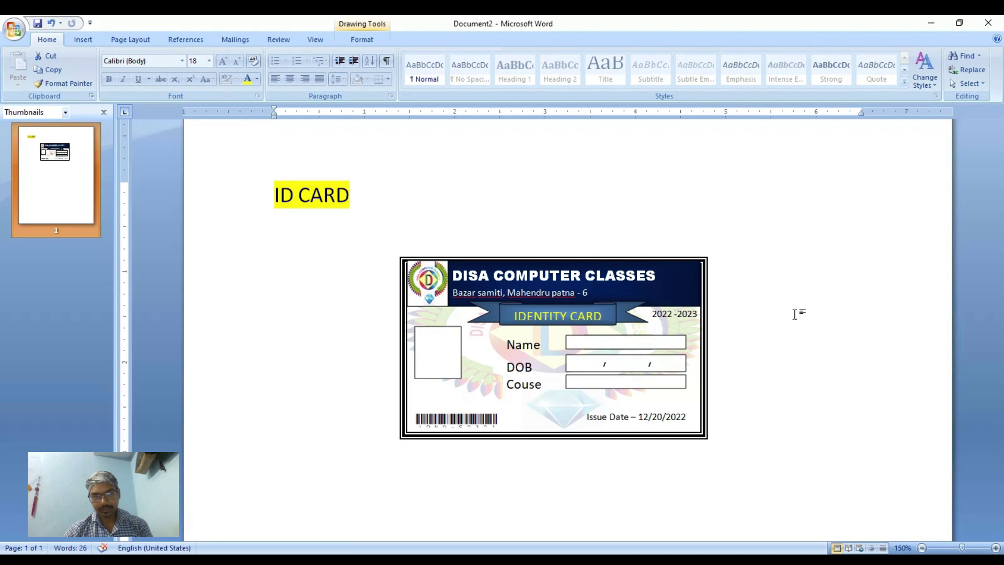
{"action": "left_click", "coordinate": [795, 314]}
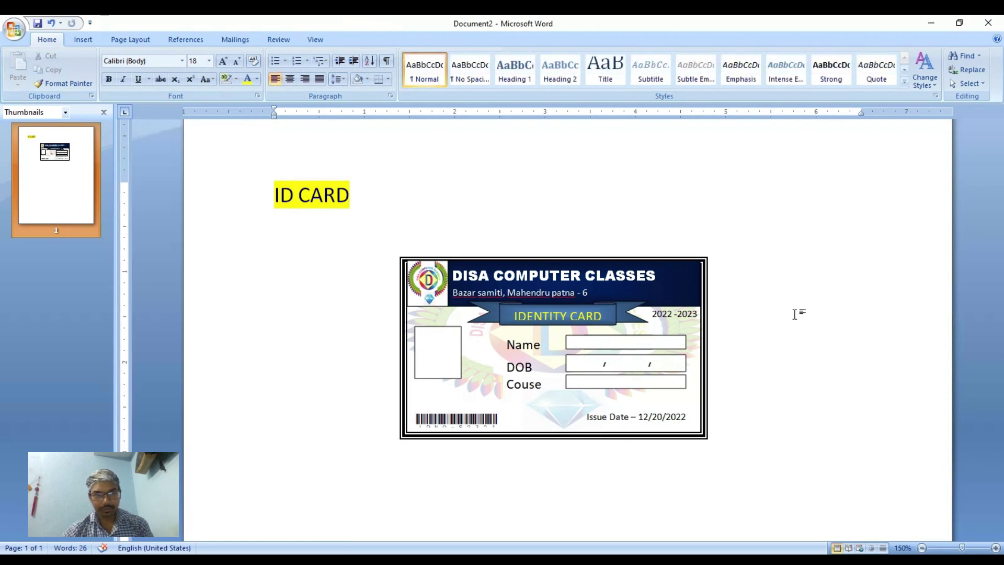